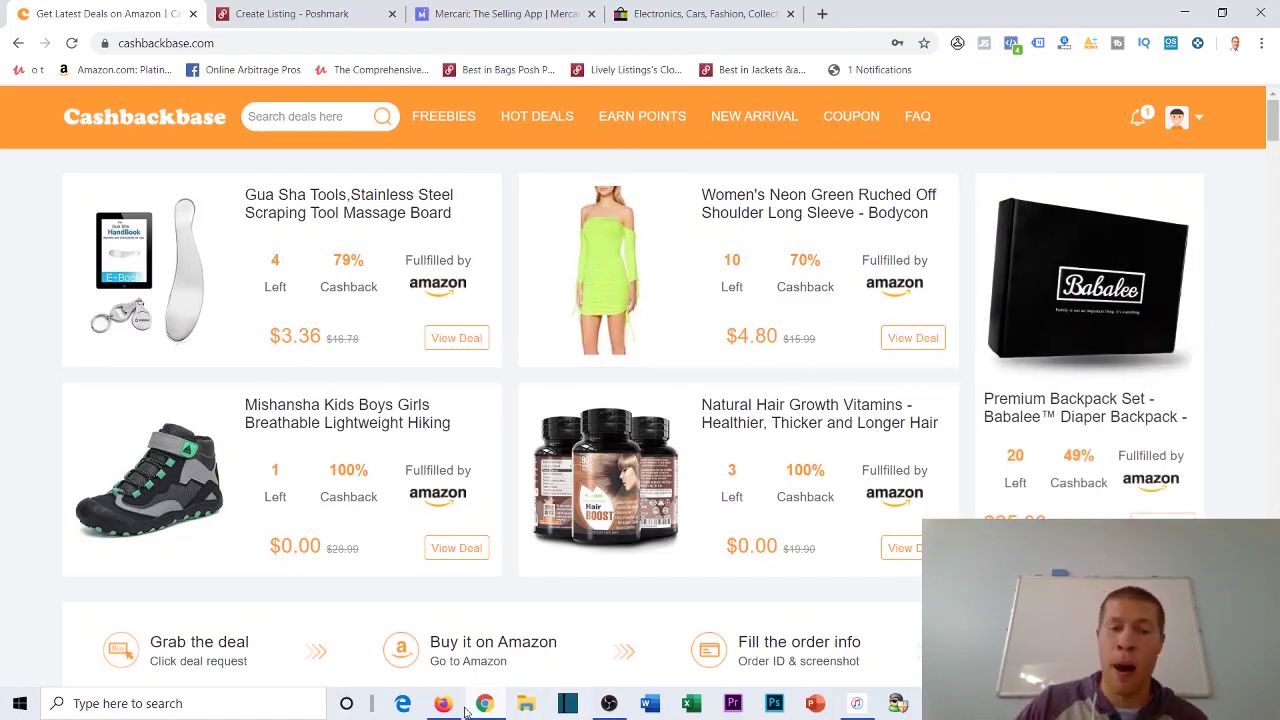
Switch to the Firefox window and check the Cashbackbase notifications and account menu options, then minimize the window.
mouse_move(465, 711)
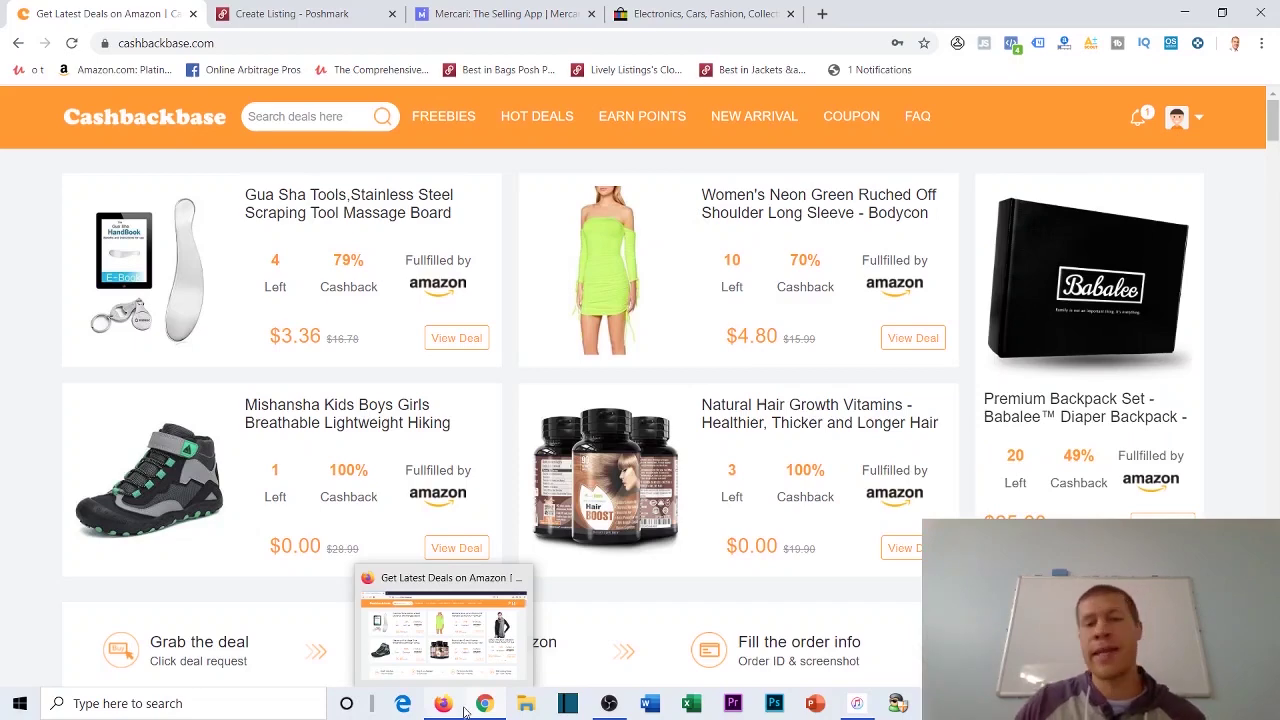
click(460, 706)
click(1122, 101)
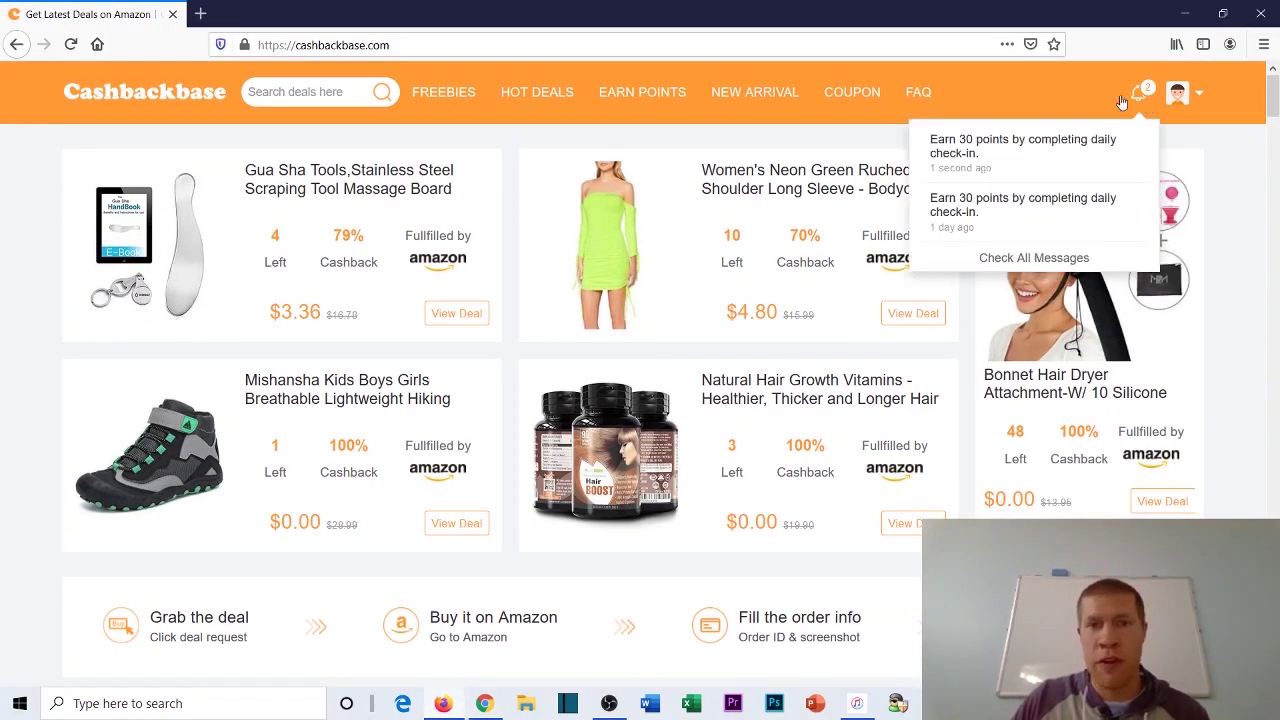
mouse_move(1178, 93)
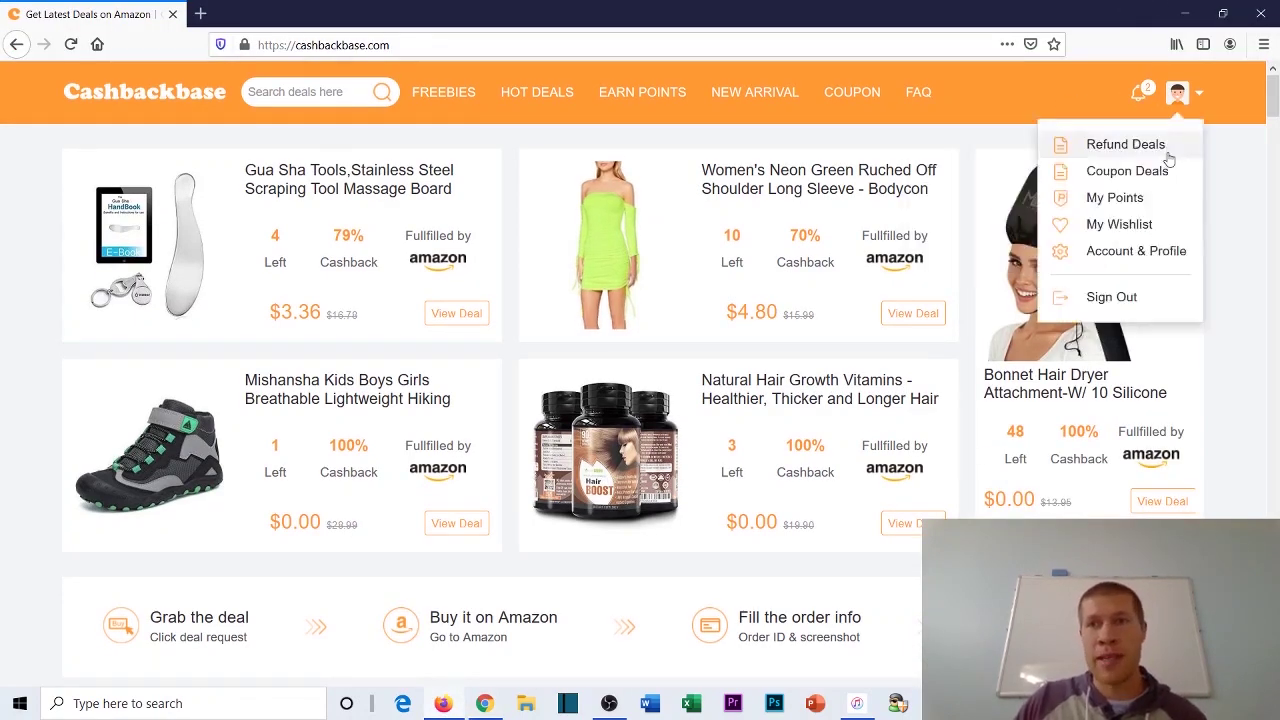
click(1183, 14)
mouse_move(1143, 120)
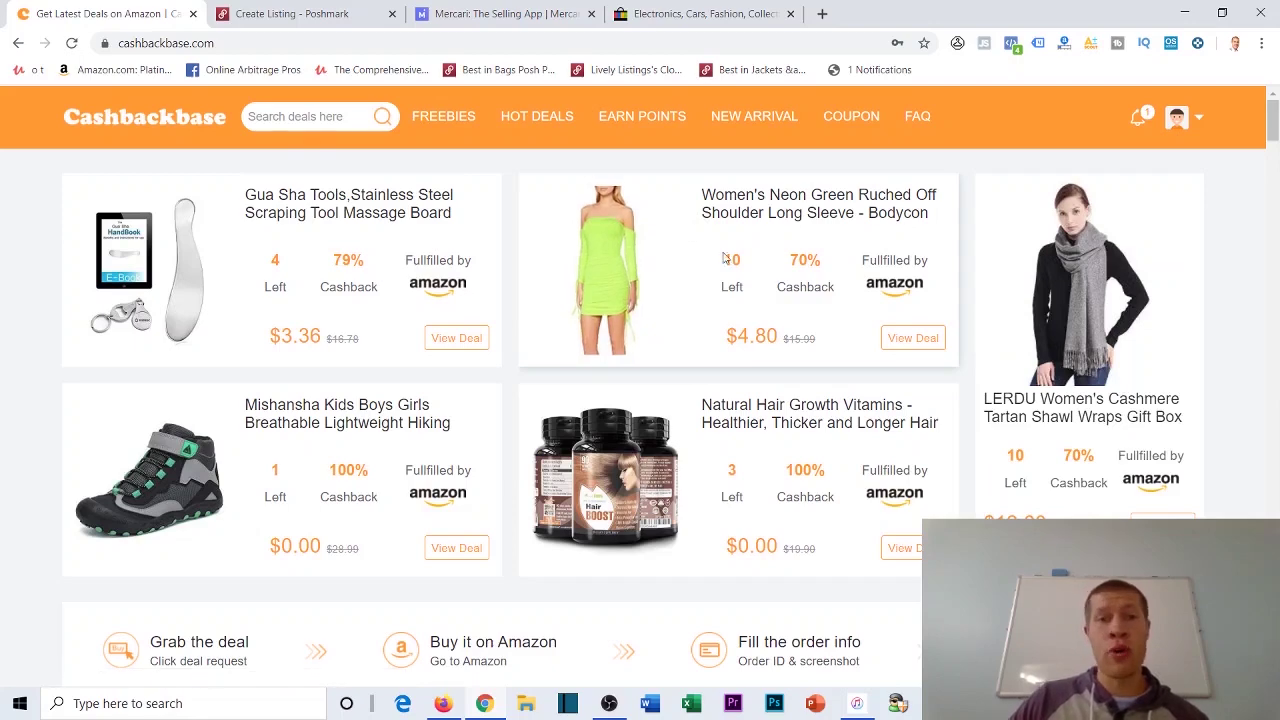
Glance at the Firefox window again, then open the Freebies deals on Cashbackbase in Chrome.
click(443, 703)
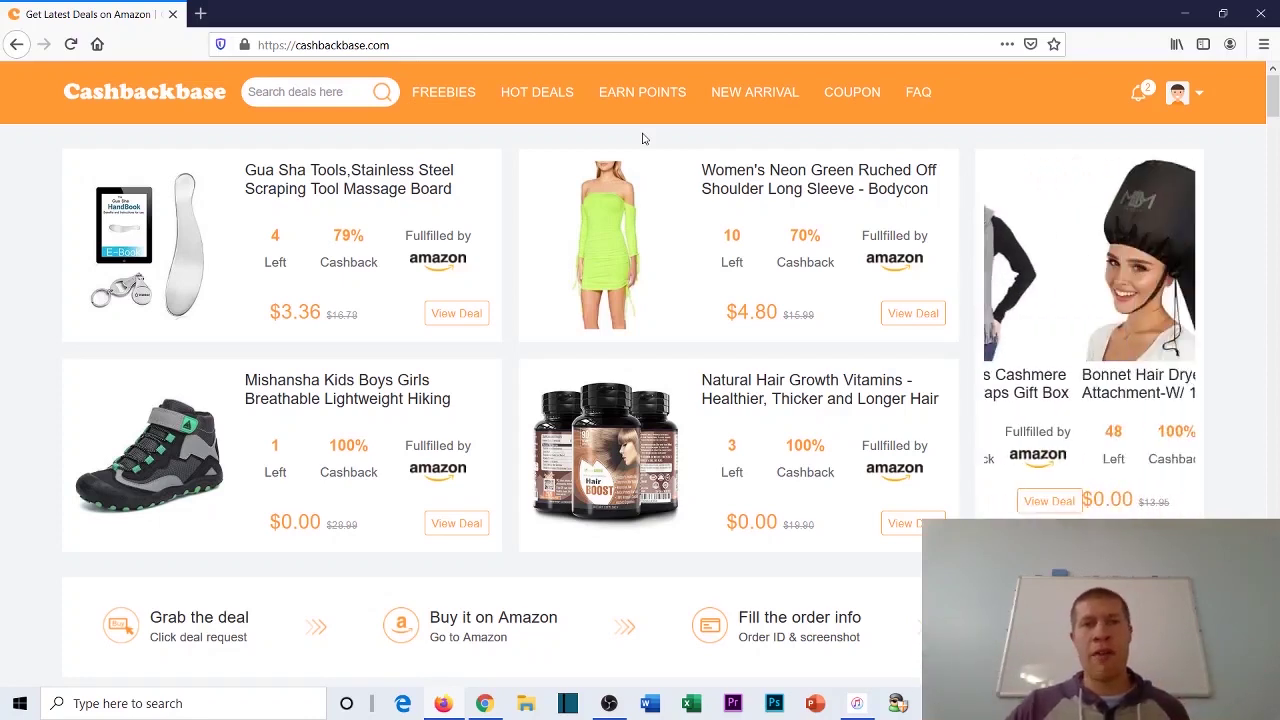
click(1185, 14)
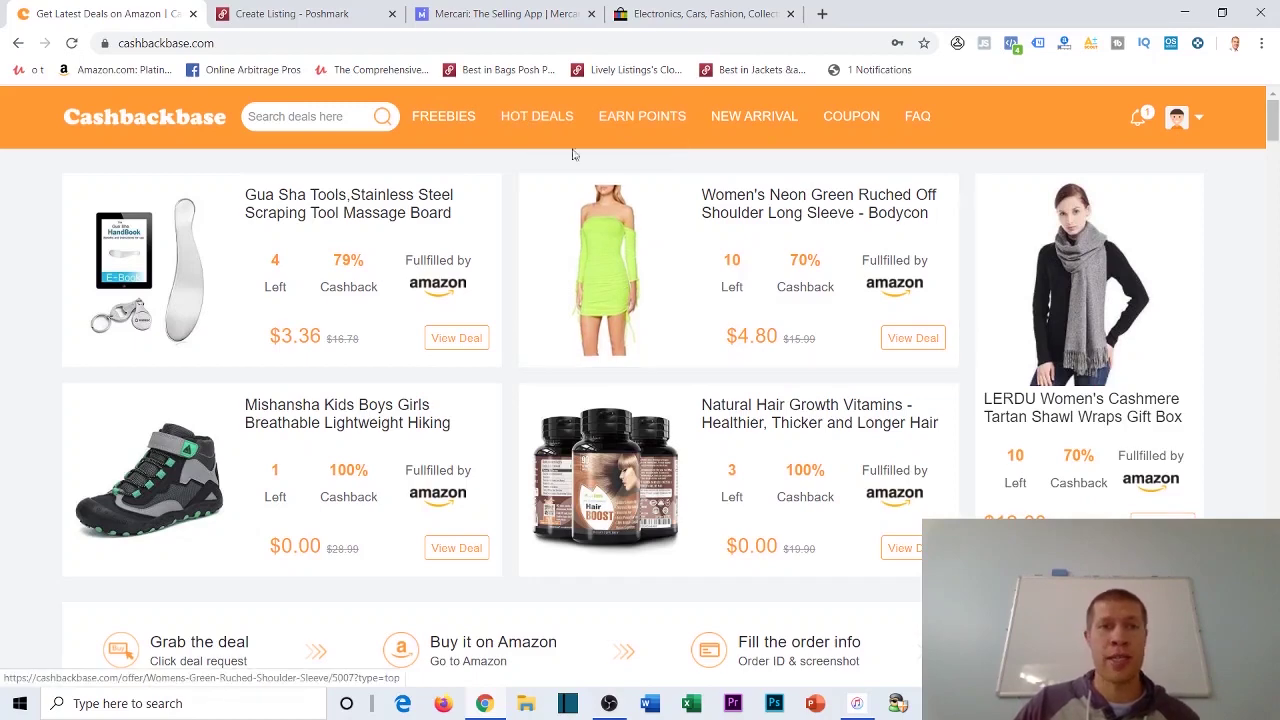
click(466, 120)
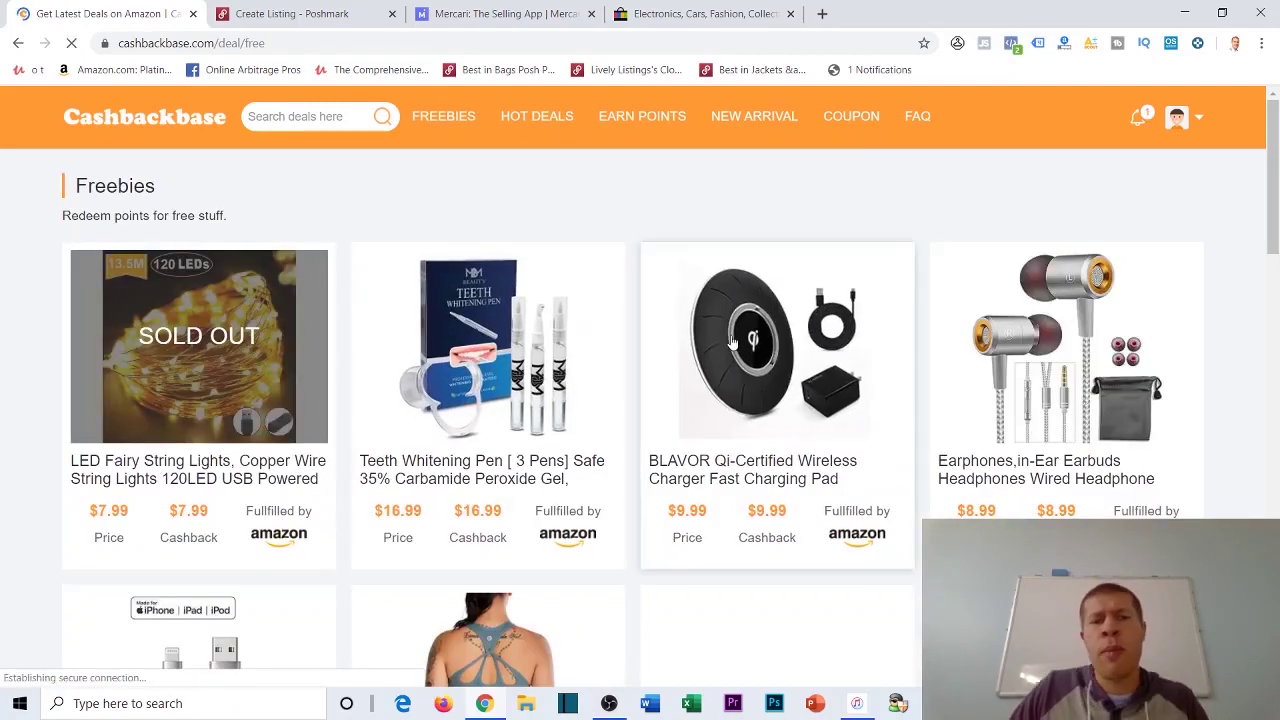
scroll(610, 300, down, 1)
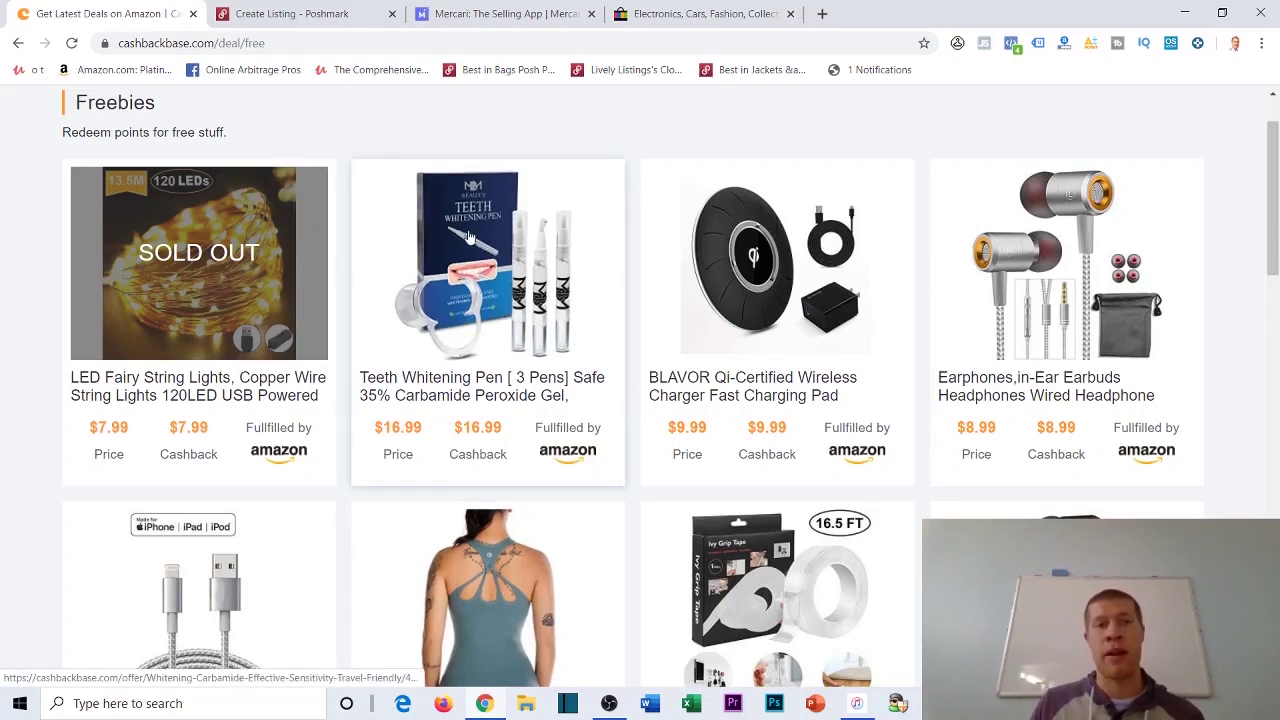
In the Poshmark Create Listing form, set both the original price and the listing price to 17.
click(331, 12)
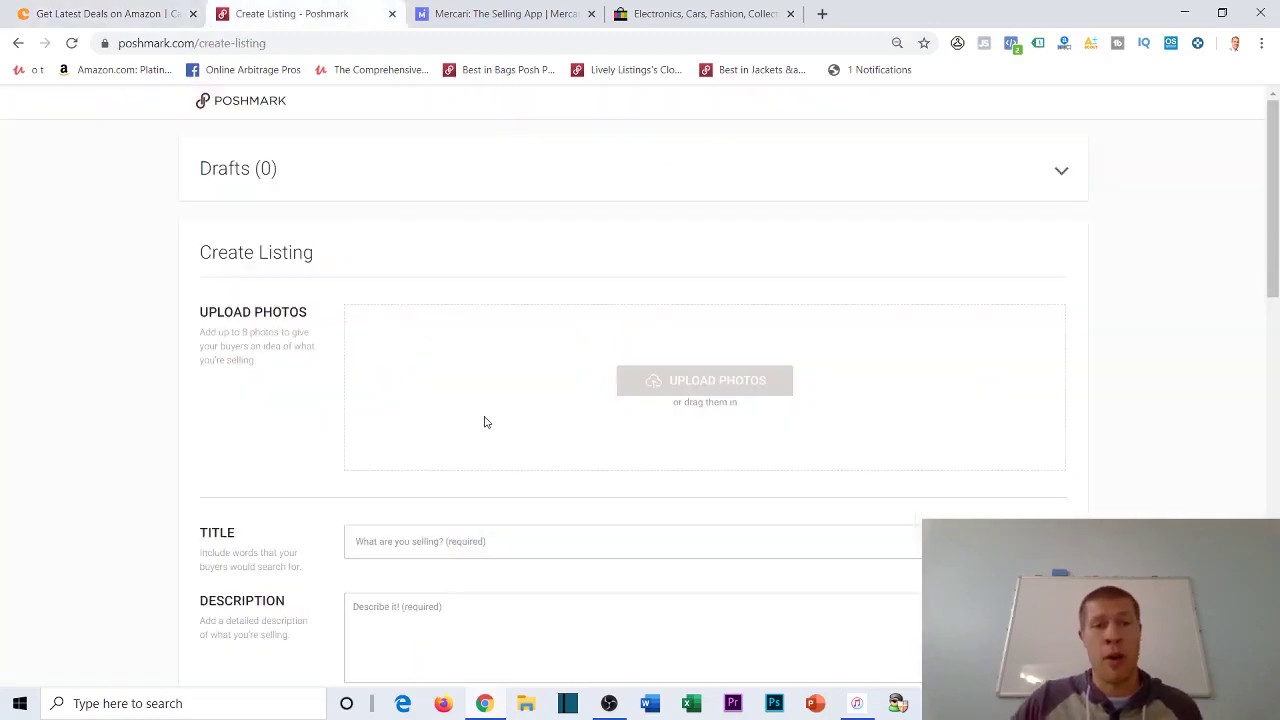
scroll(482, 428, down, 5)
scroll(481, 432, down, 10)
click(438, 277)
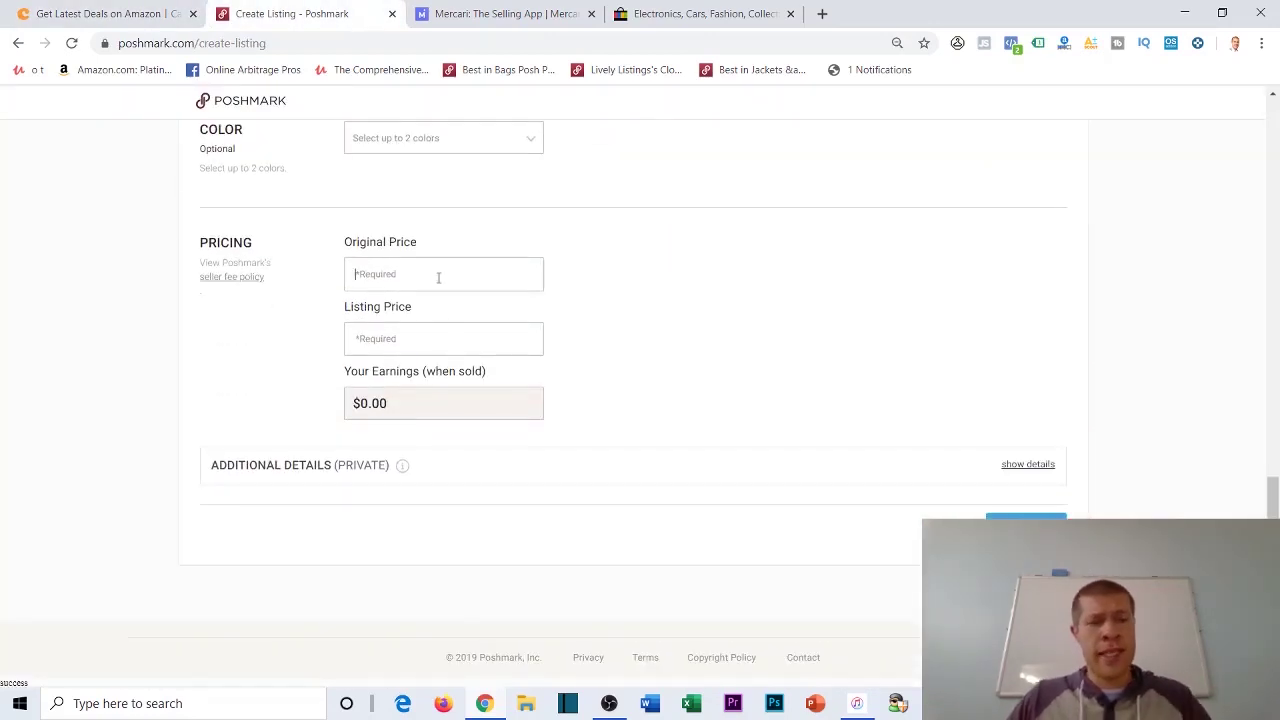
text(17)
click(372, 340)
text(17)
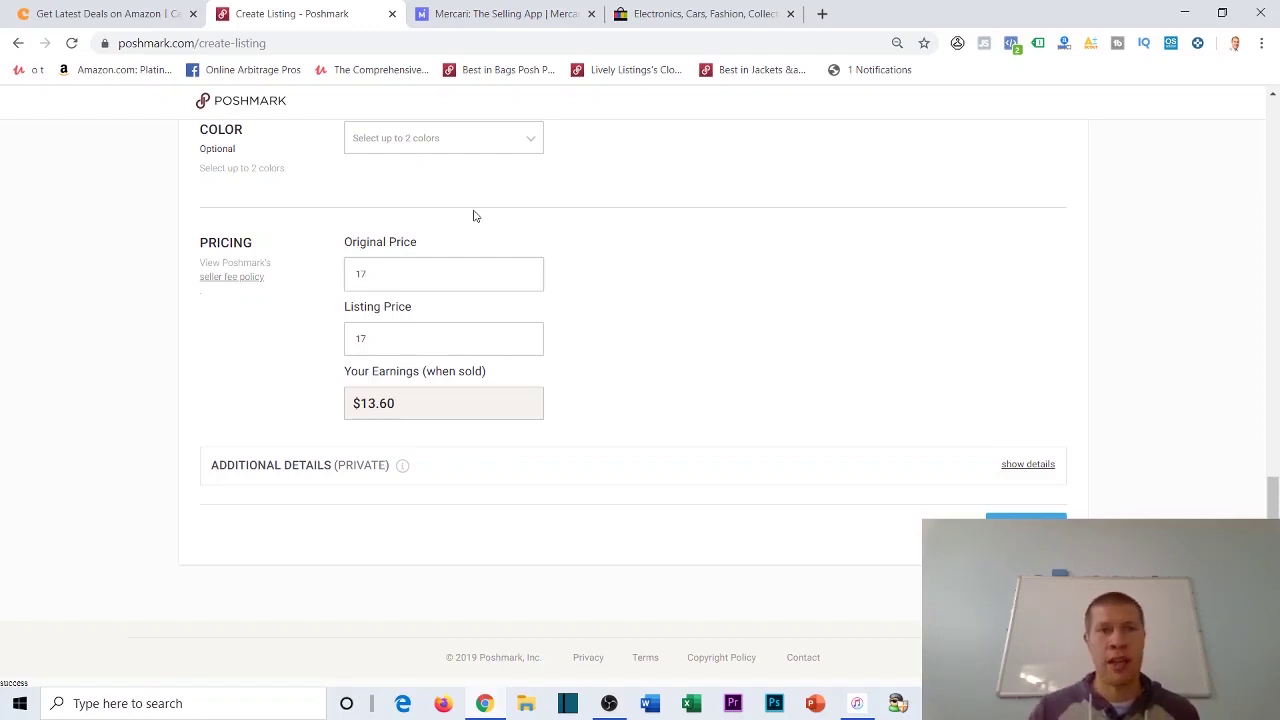
Change both the original price and the listing price of the Poshmark listing to 13.
key(BackSpace)
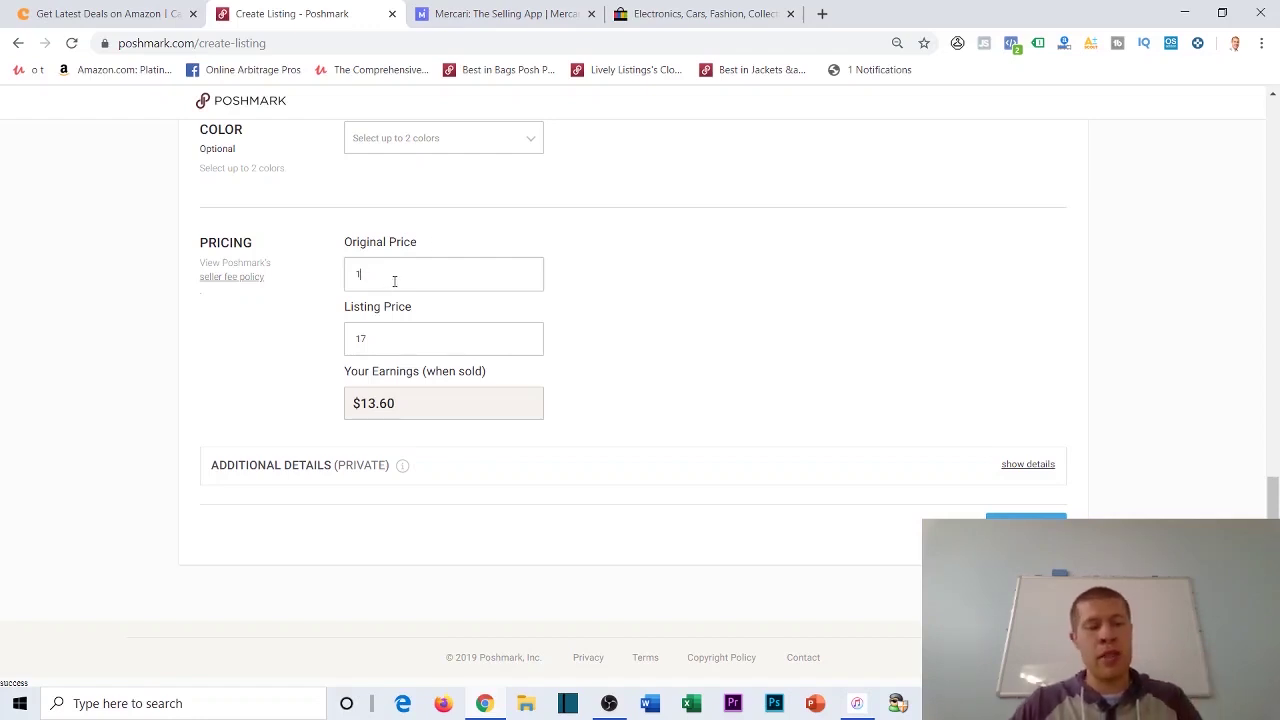
text(3)
click(385, 337)
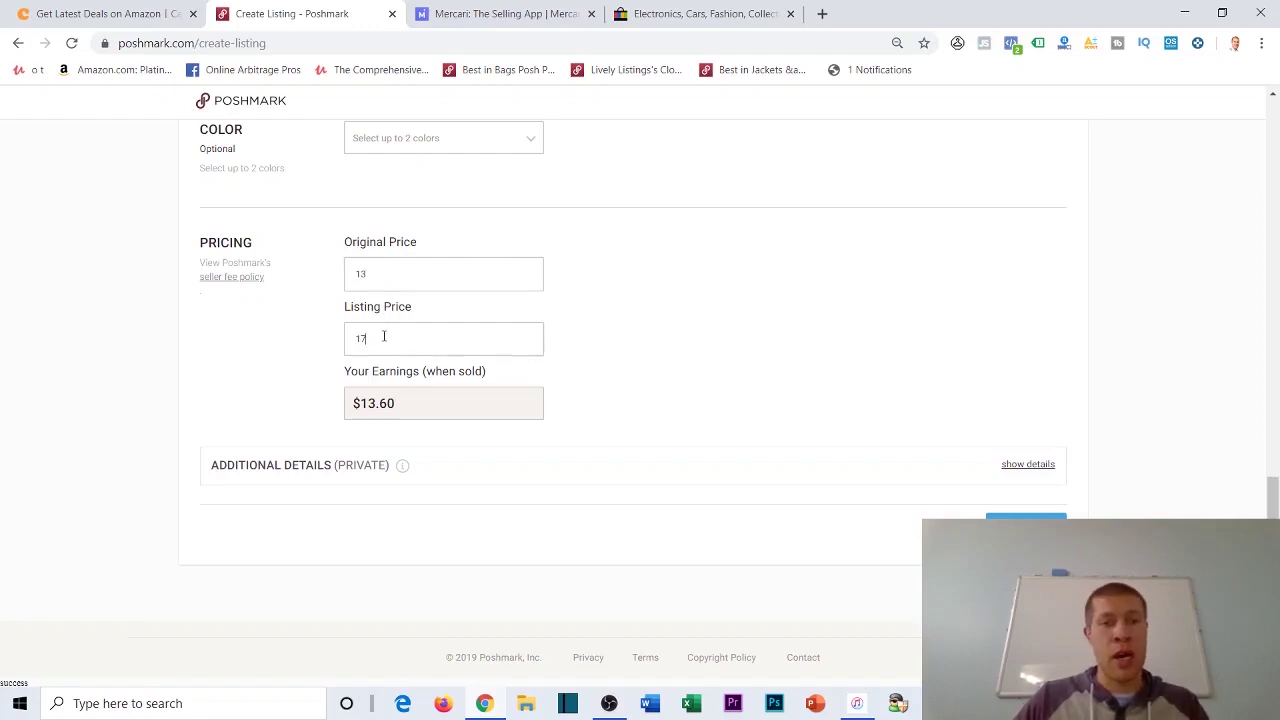
key(BackSpace)
text(3)
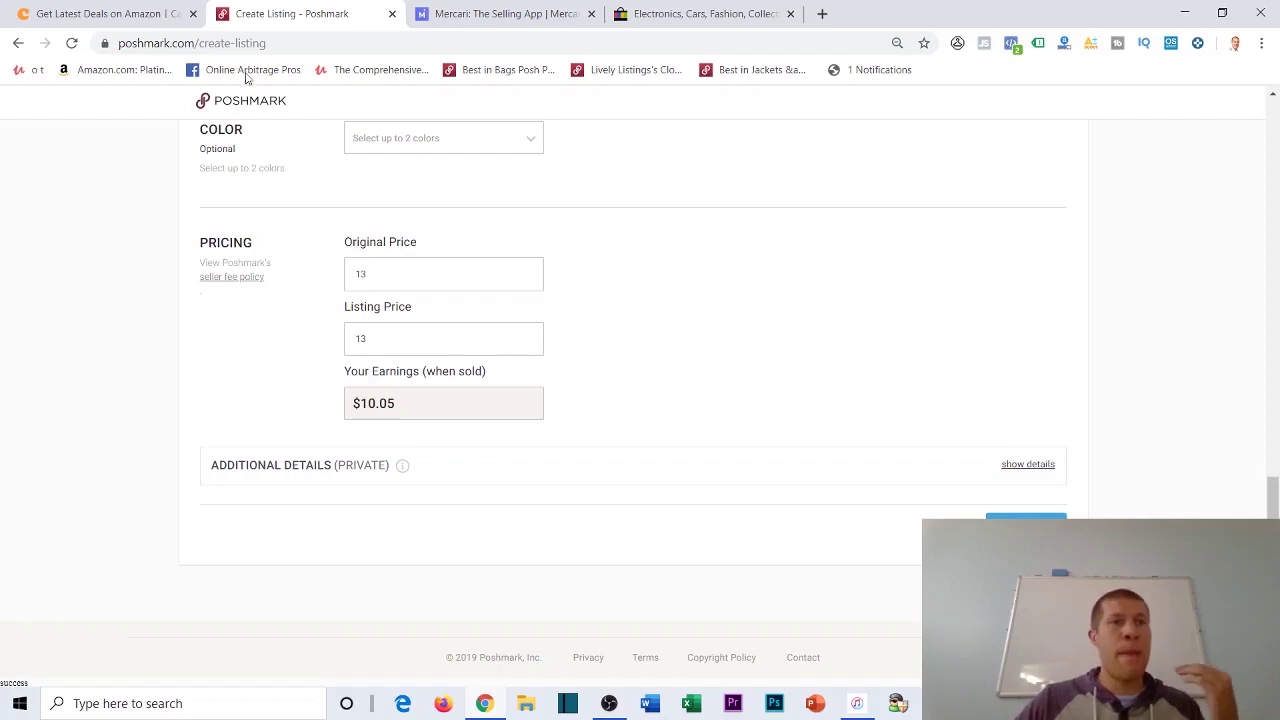
Compare the prices and cashback of the Cashbackbase Freebies with the Poshmark pricing, looking through the list of free offers.
click(55, 12)
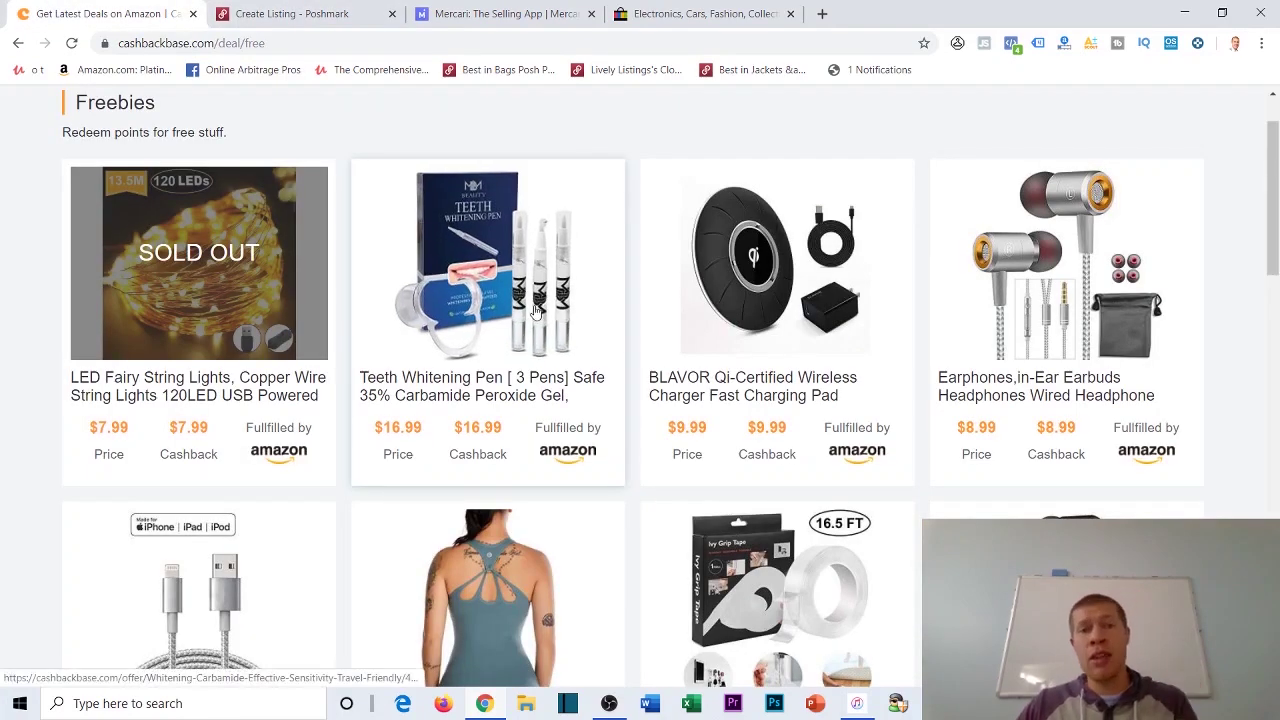
click(290, 13)
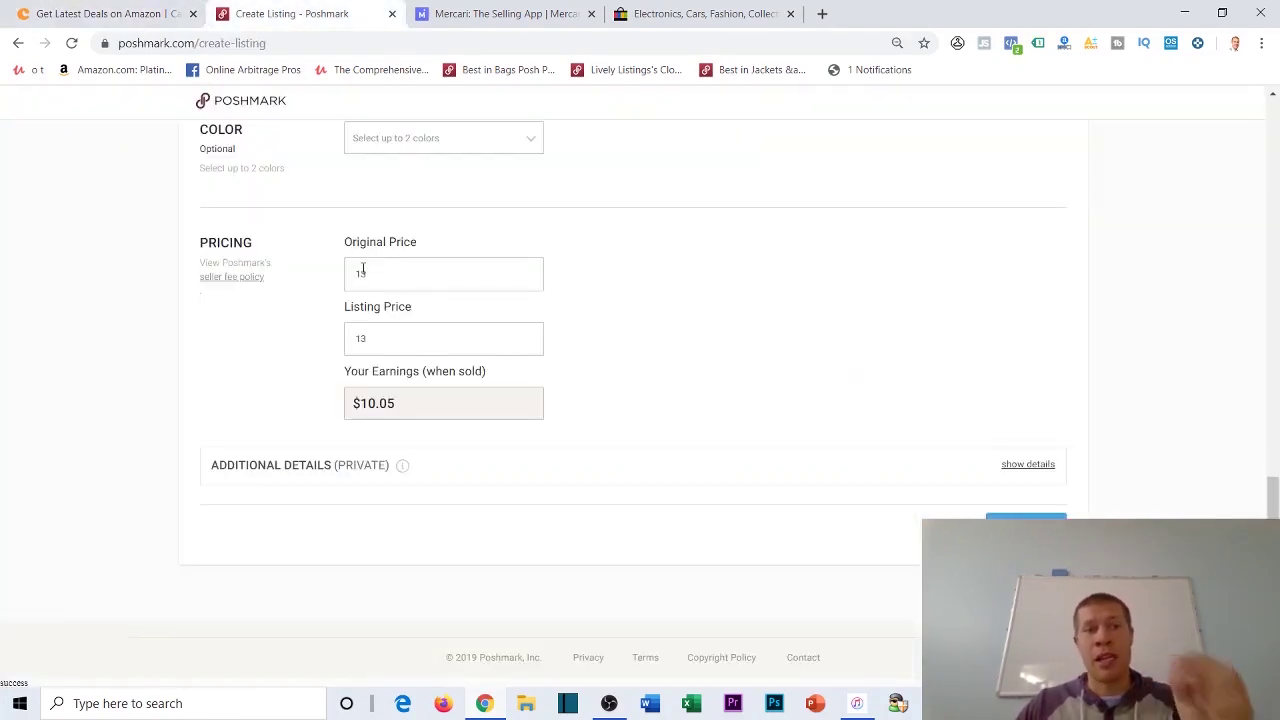
click(107, 7)
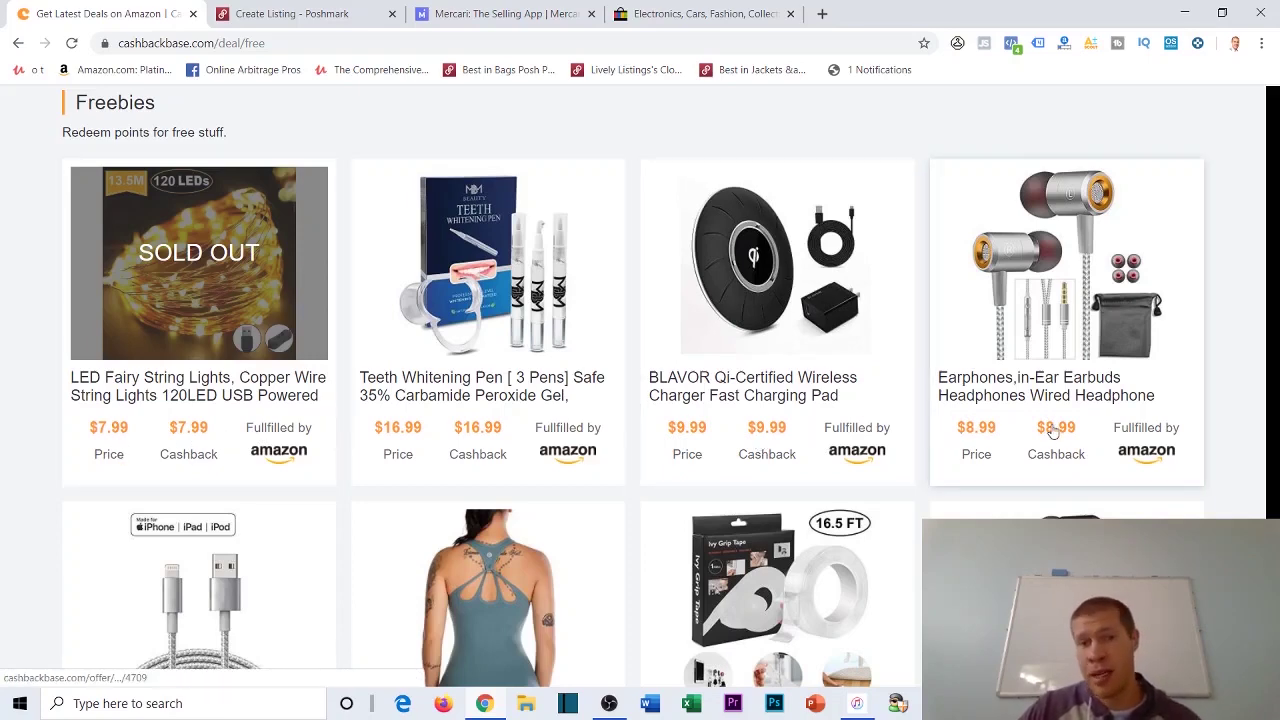
scroll(1052, 430, down, 3)
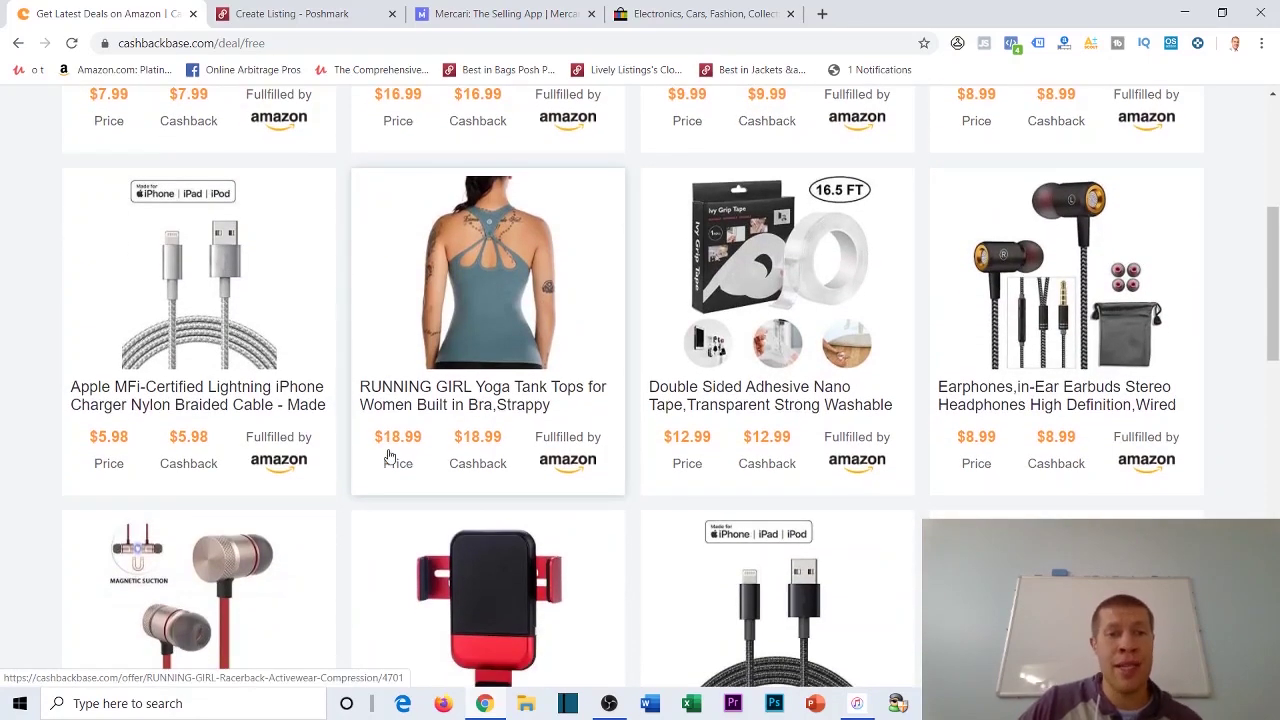
scroll(495, 455, down, 5)
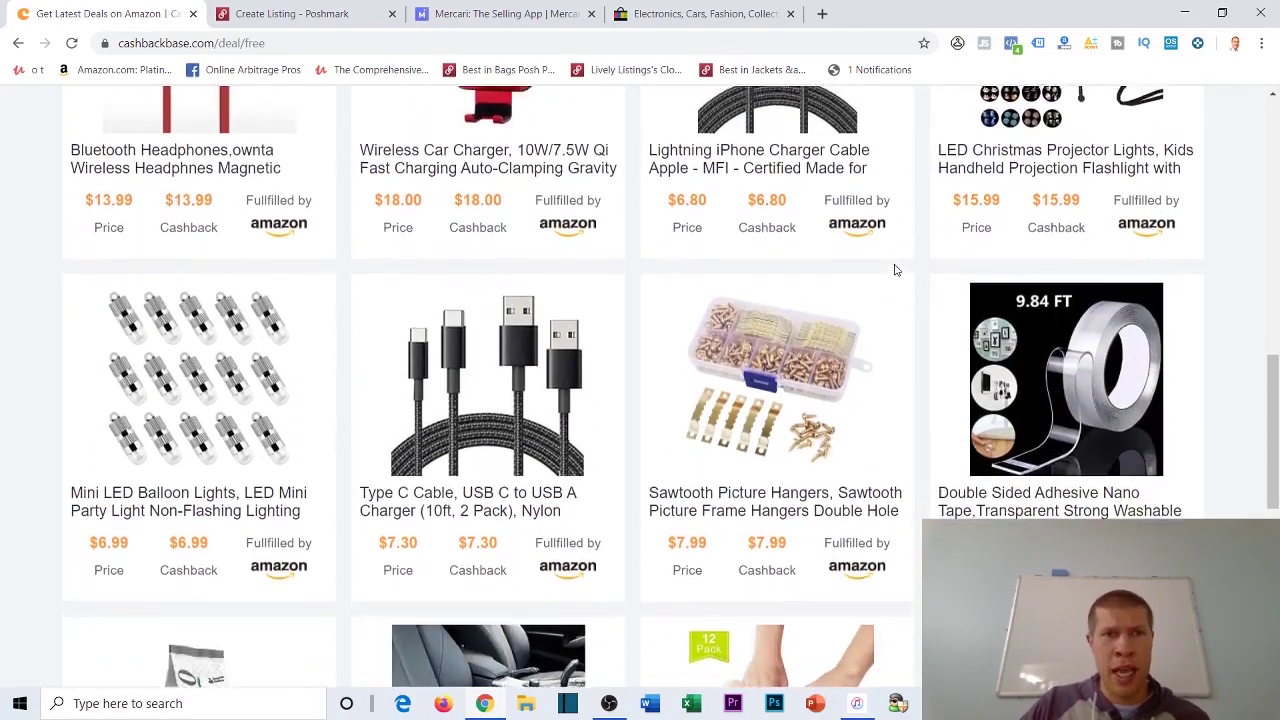
scroll(810, 225, down, 2)
scroll(787, 210, up, 10)
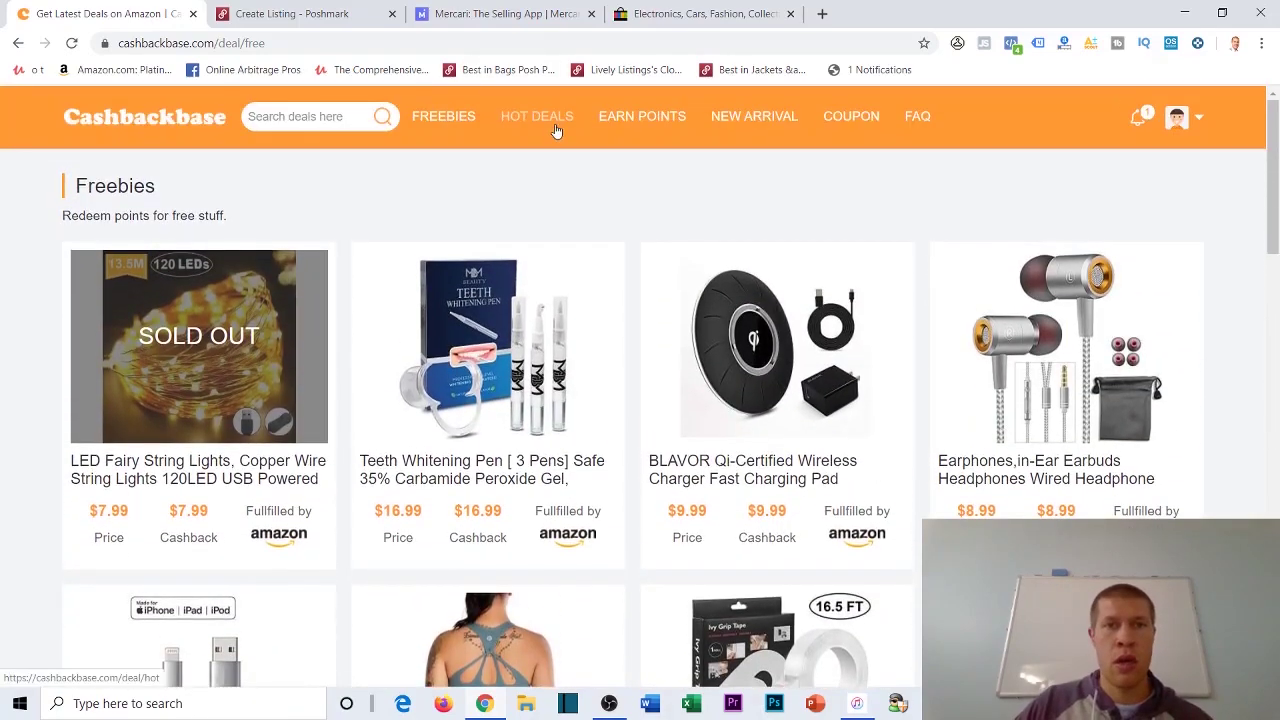
Open the Hot Deals on Cashbackbase and look over the first offers' prices, cashback and required points.
click(550, 128)
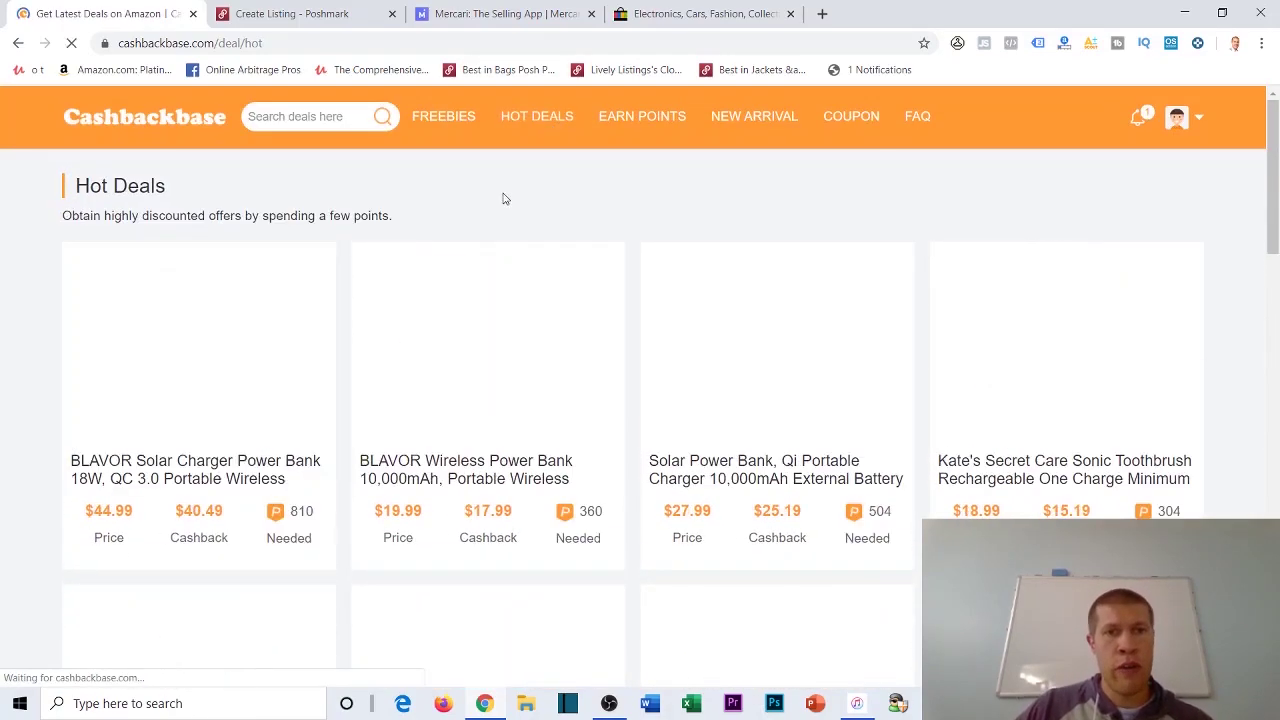
scroll(595, 400, down, 1)
scroll(541, 224, up, 2)
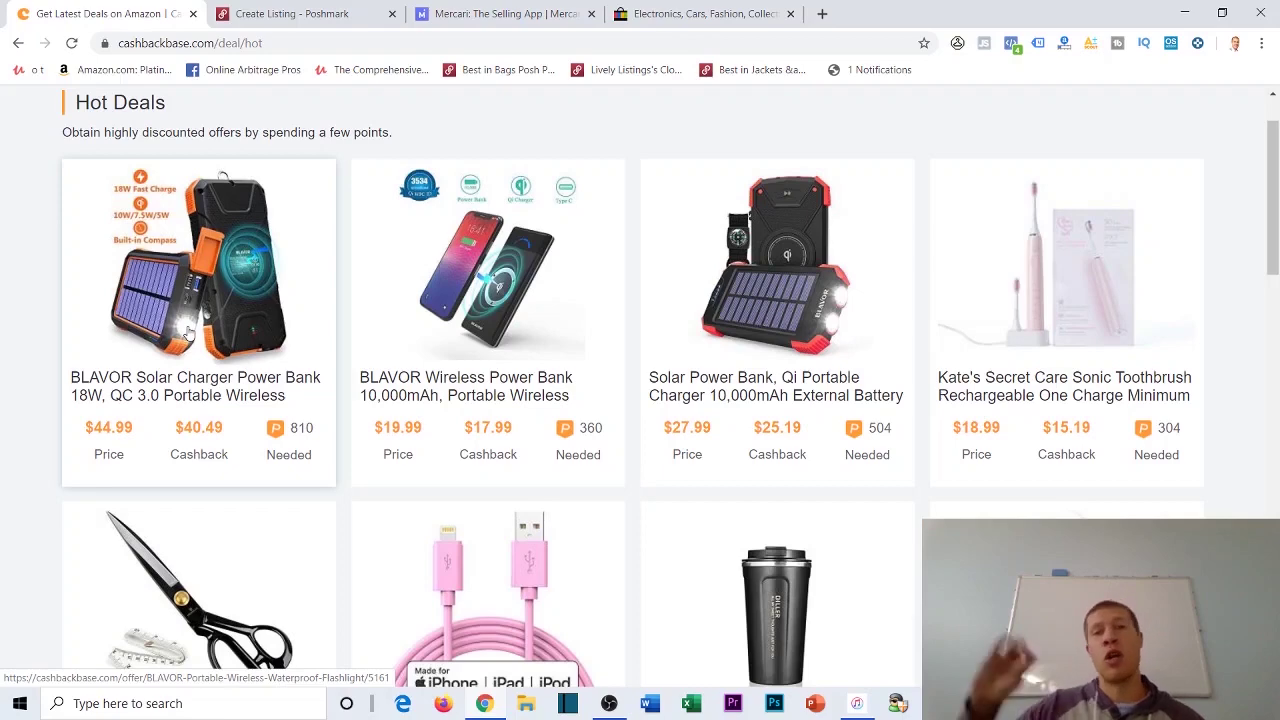
Switch to the eBay page and search all categories for "charger case for iphone".
click(652, 8)
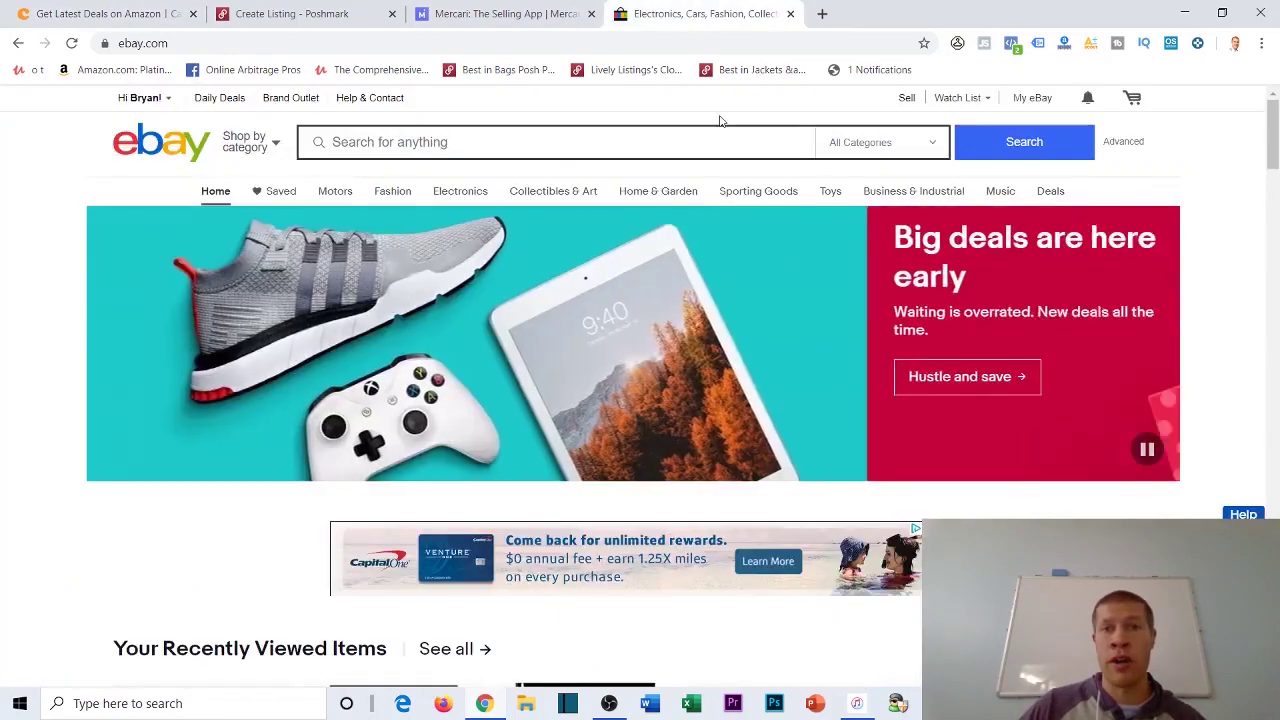
click(532, 144)
mouse_move(337, 206)
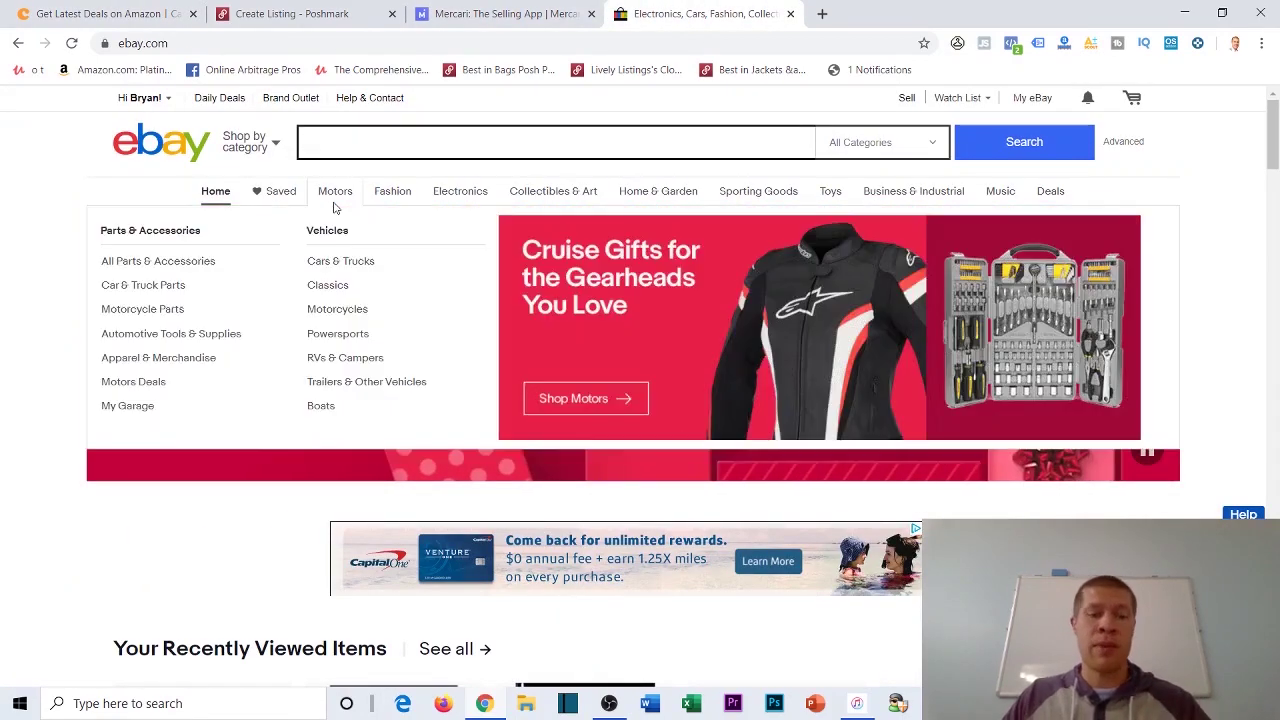
text(charger c)
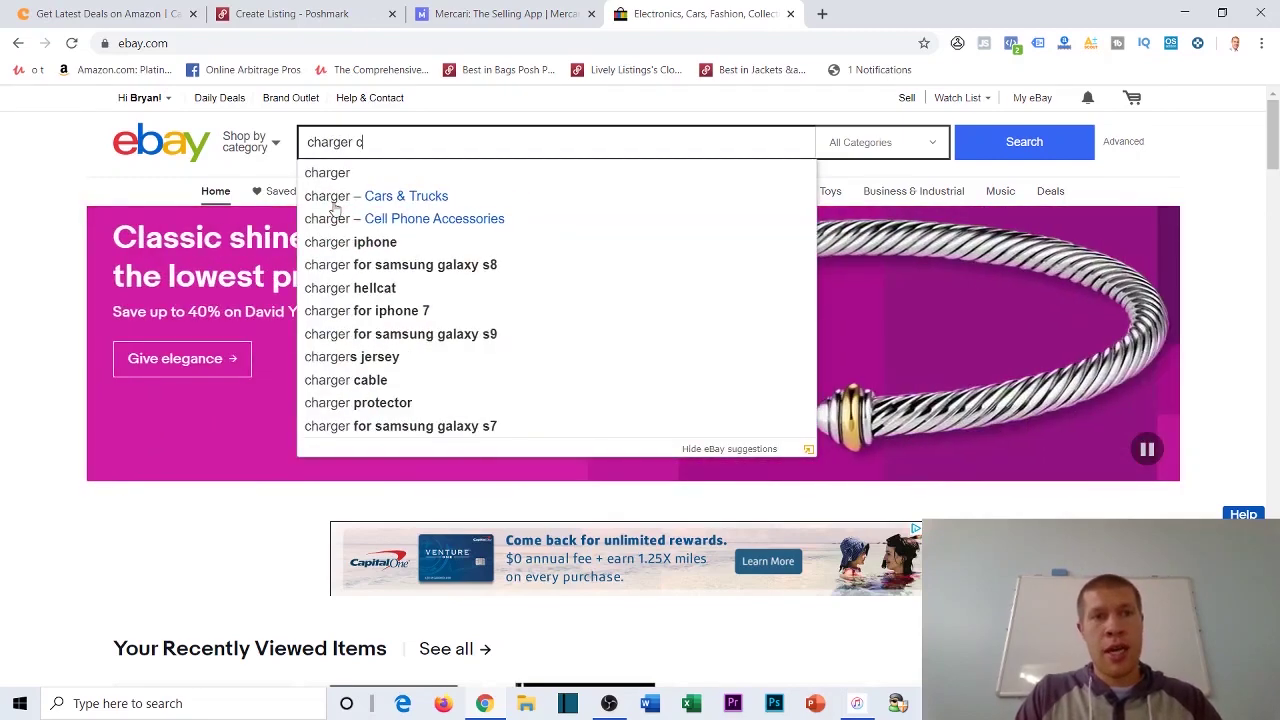
text(ase for iphone)
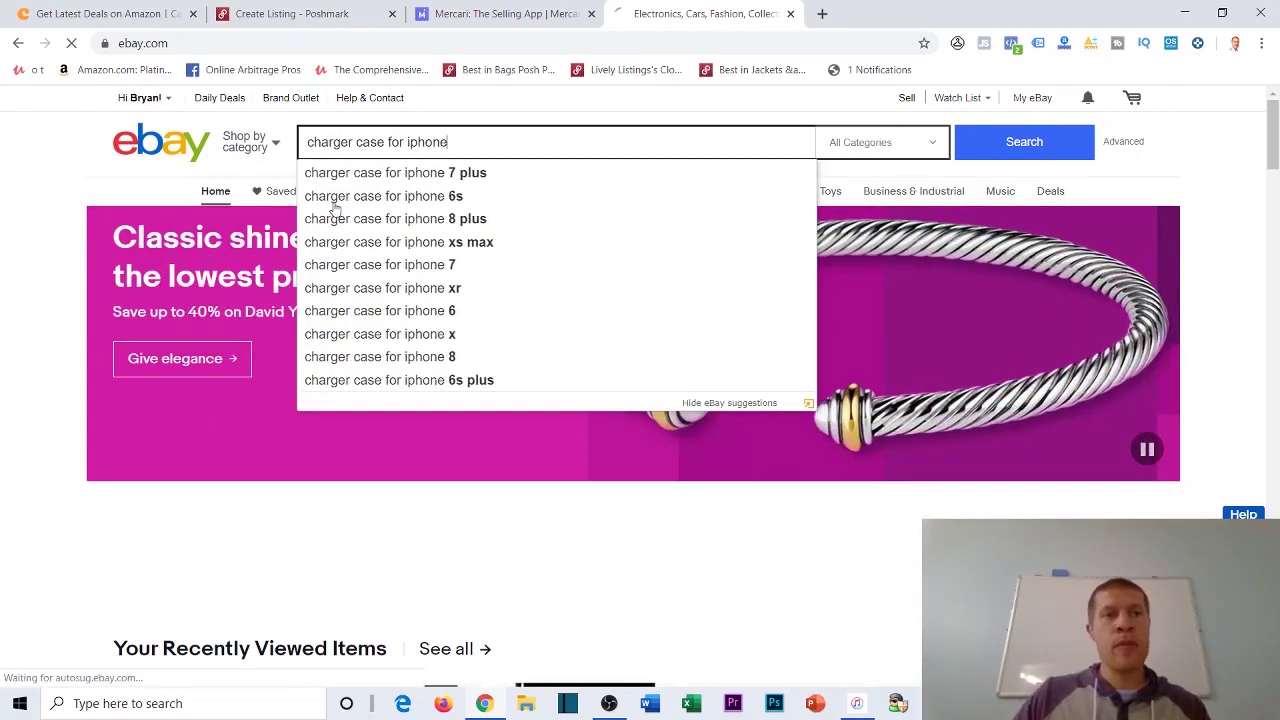
key(Return)
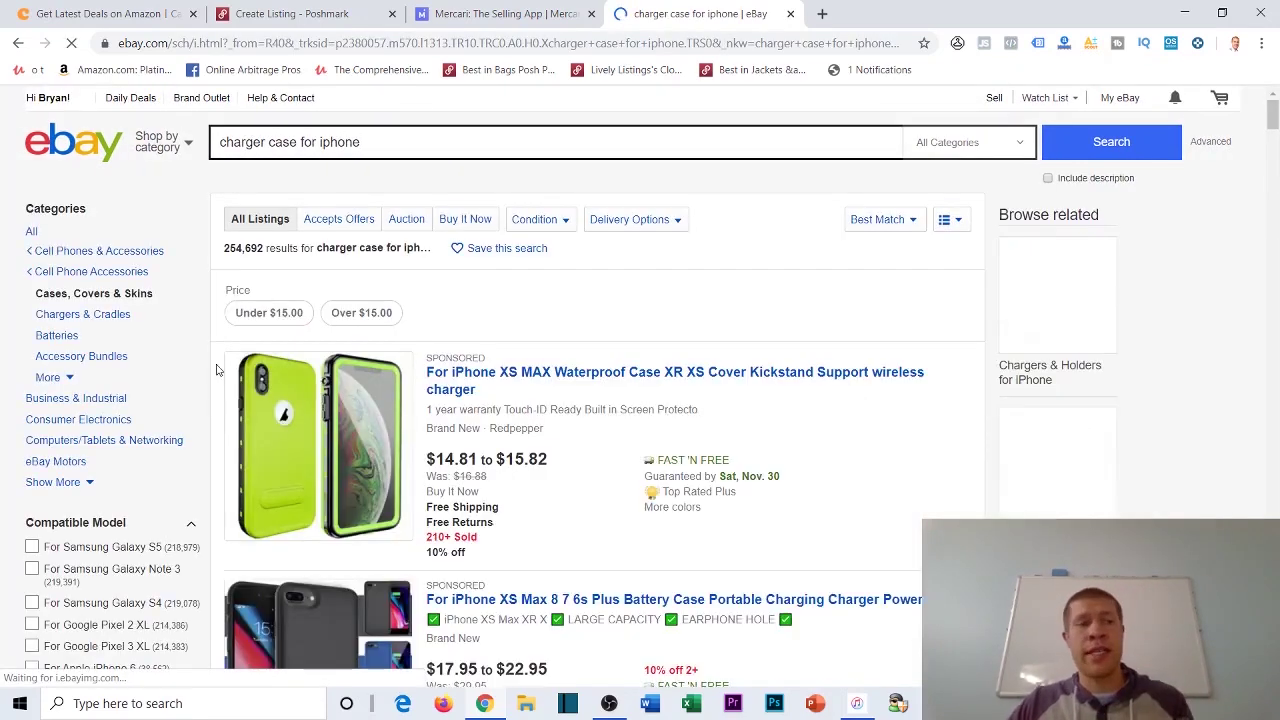
Filter the eBay results for the iPhone charger case to show only sold listings.
scroll(168, 362, down, 2)
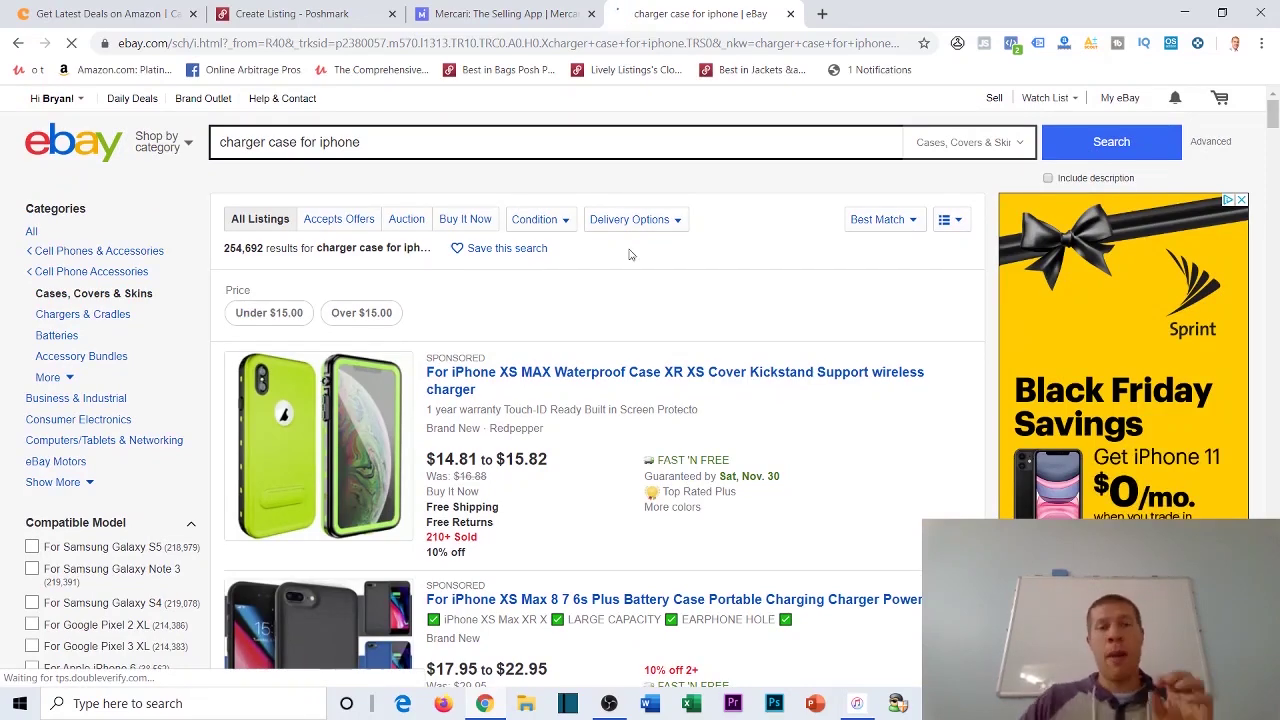
scroll(571, 271, down, 4)
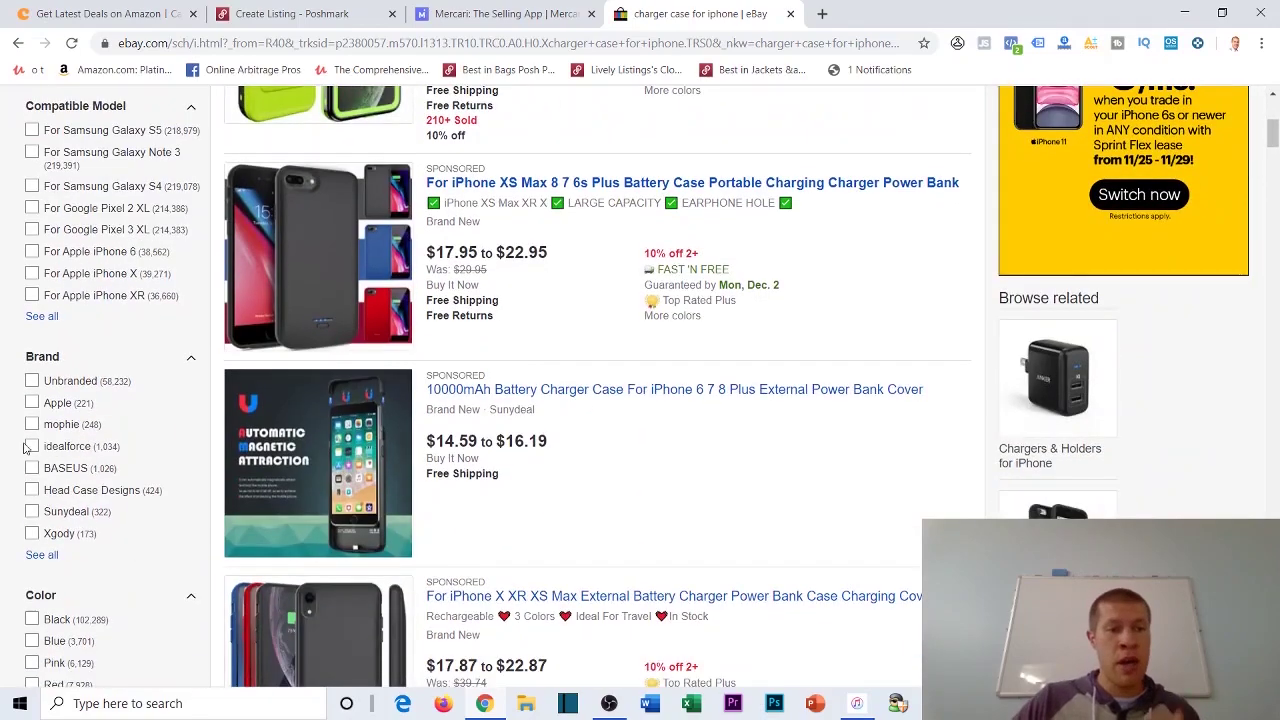
scroll(27, 448, down, 12)
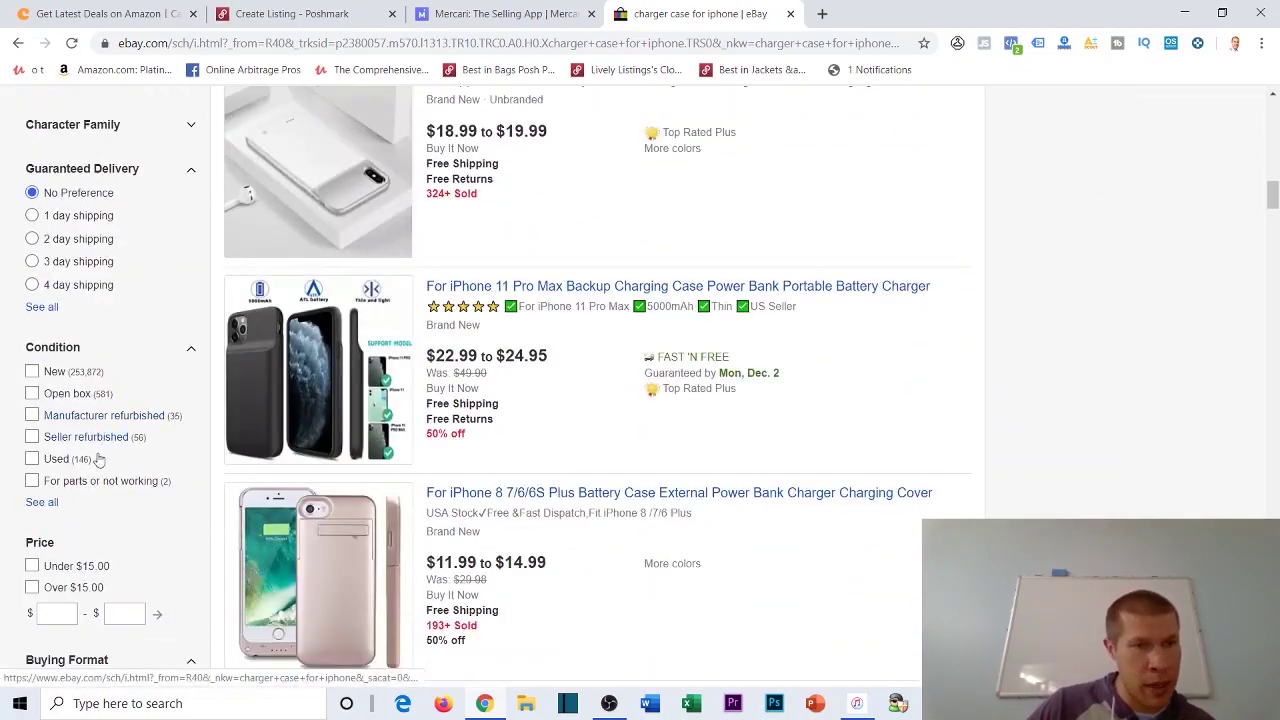
scroll(98, 458, down, 5)
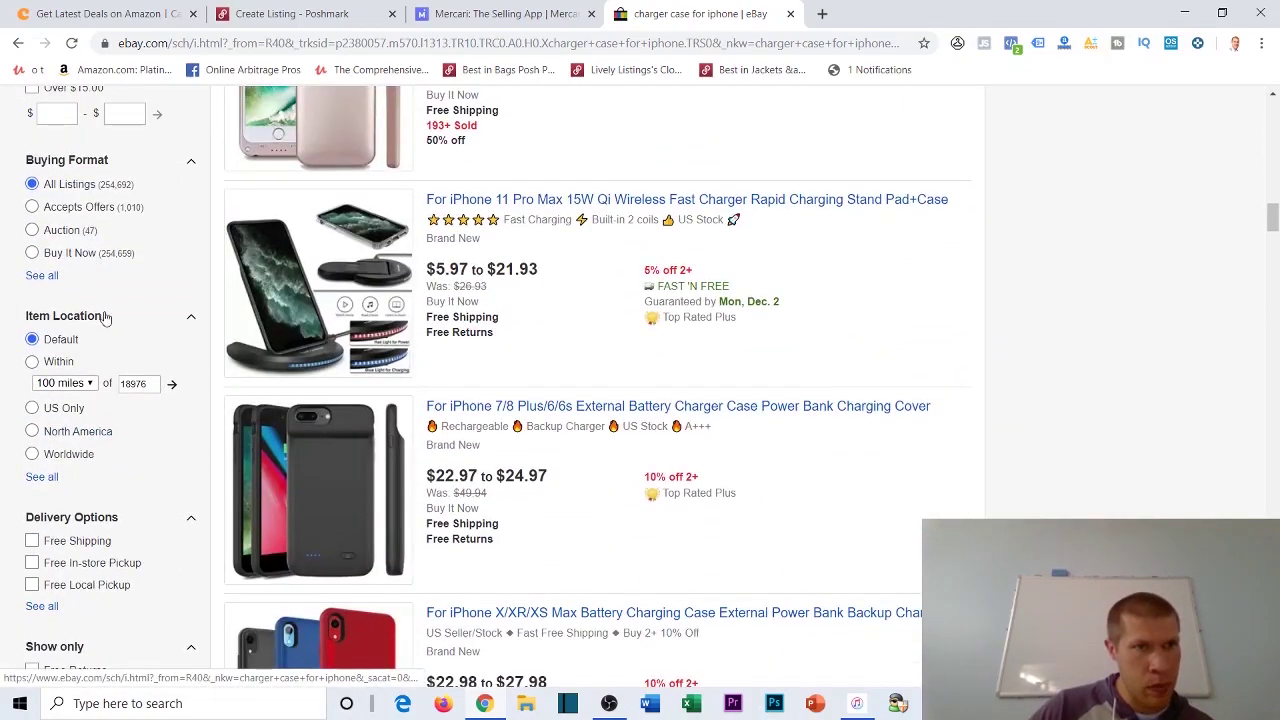
scroll(104, 320, down, 5)
click(32, 257)
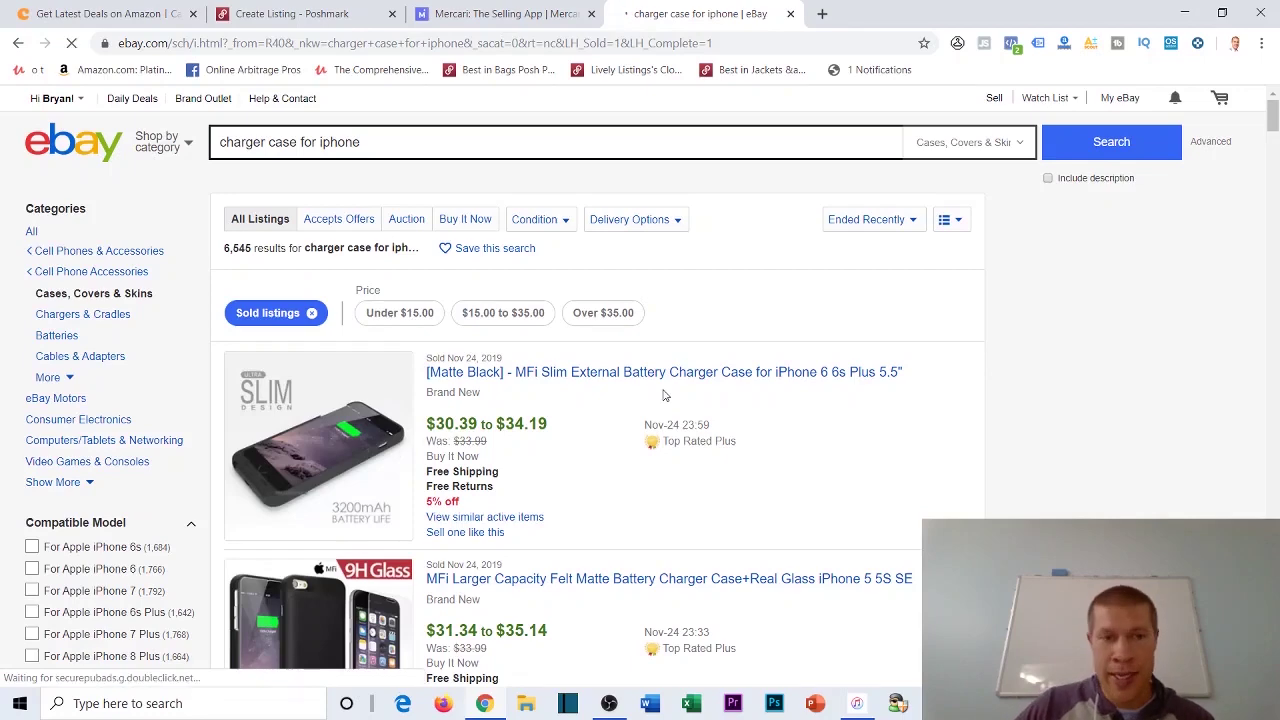
Examine the sale date and price range of the first sold charger case listing.
scroll(655, 375, down, 1)
mouse_move(650, 357)
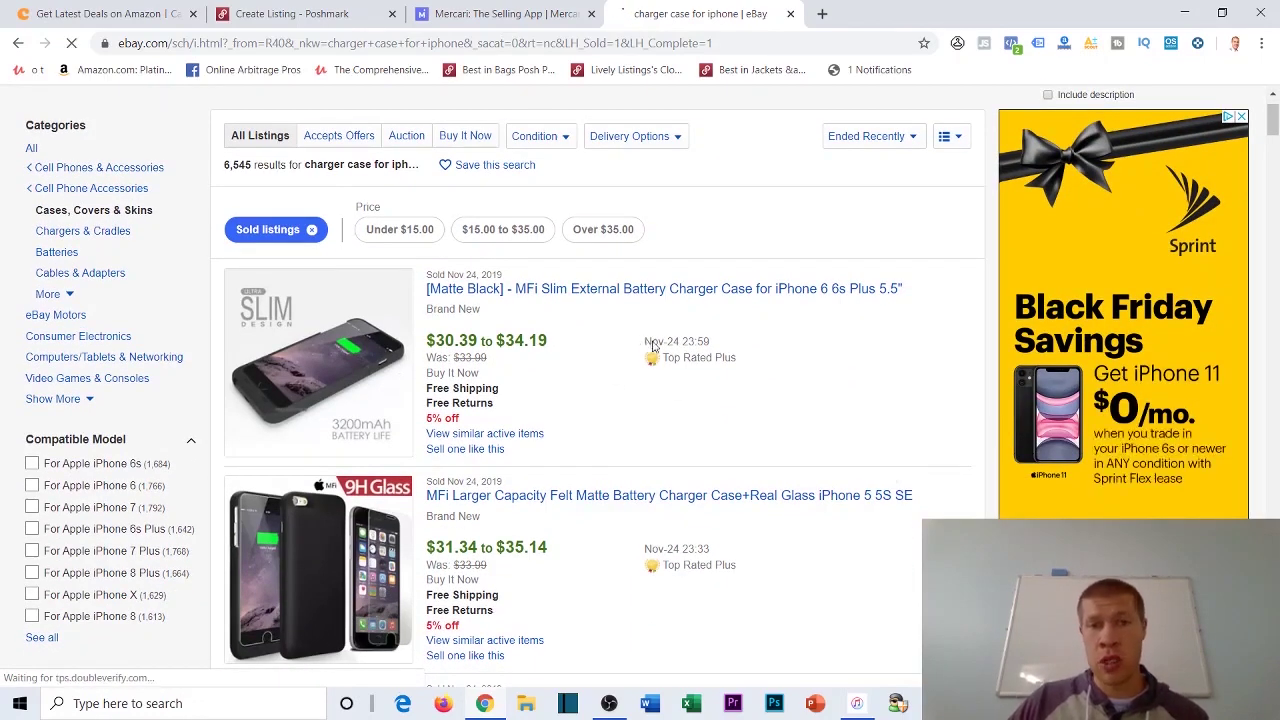
drag(645, 343, 682, 350)
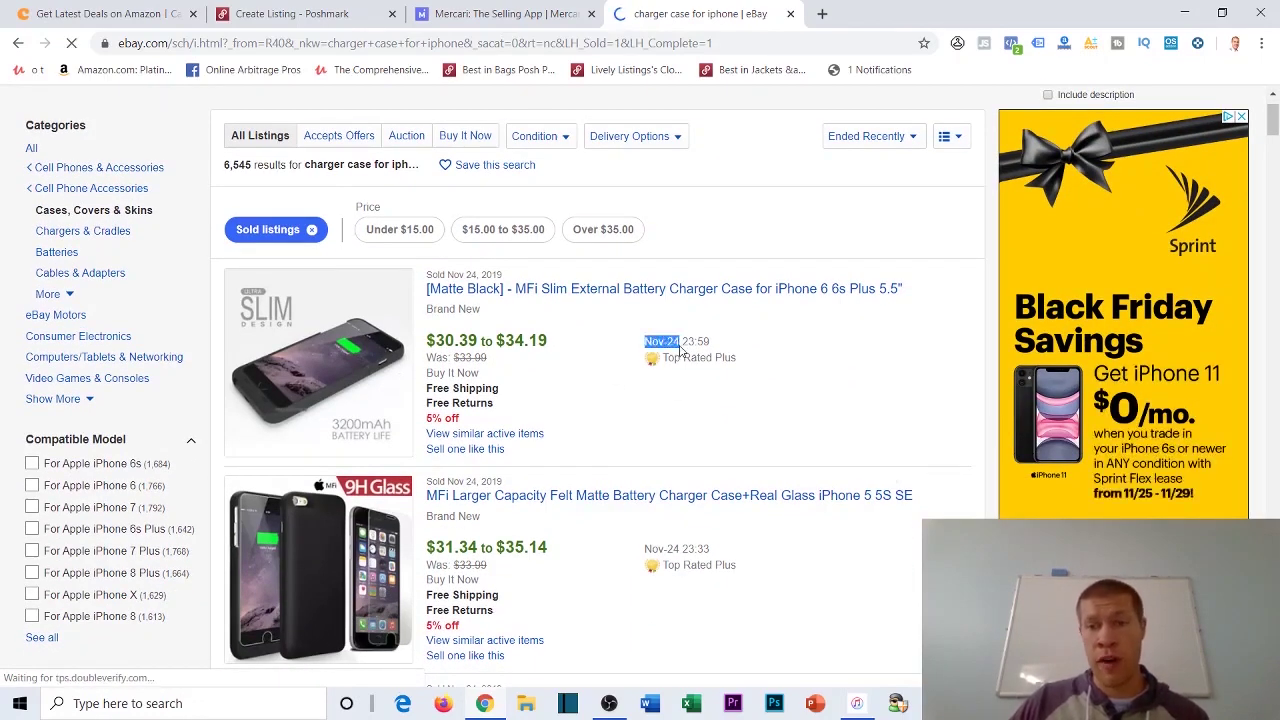
click(583, 354)
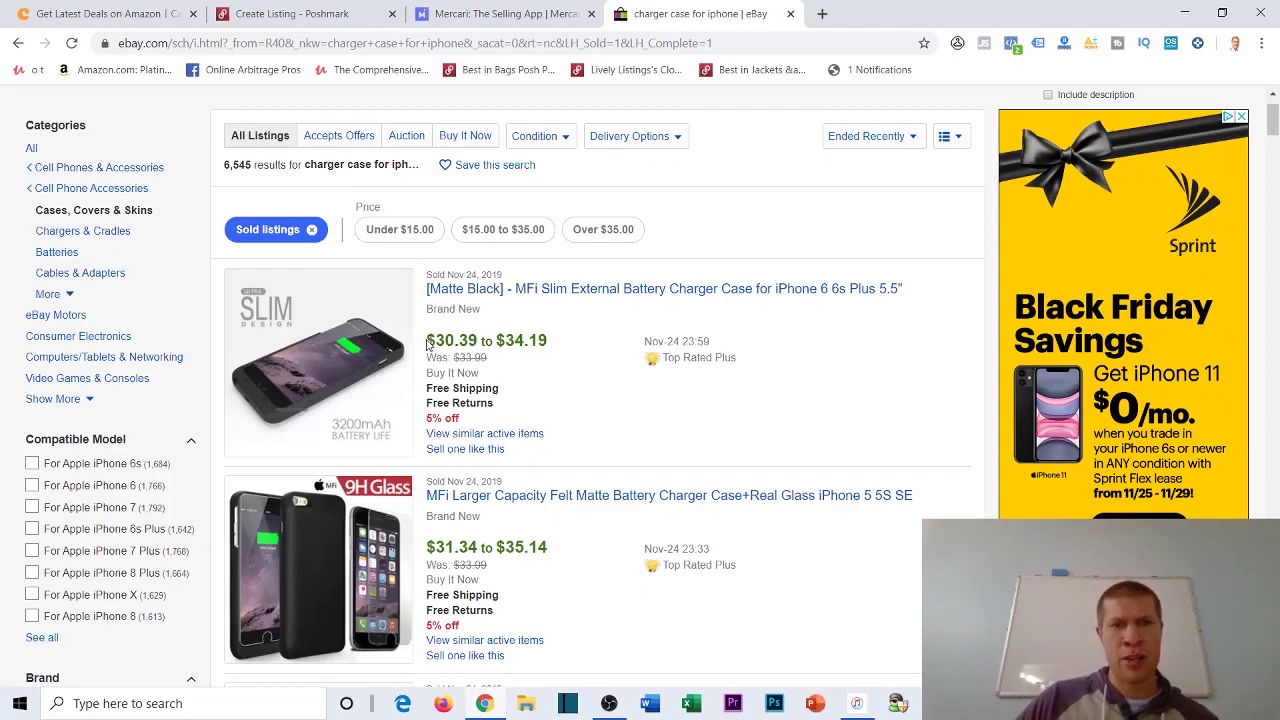
Compare the sold prices and shipping terms of the iPhone charger cases across the first eBay sold listings.
drag(428, 343, 565, 341)
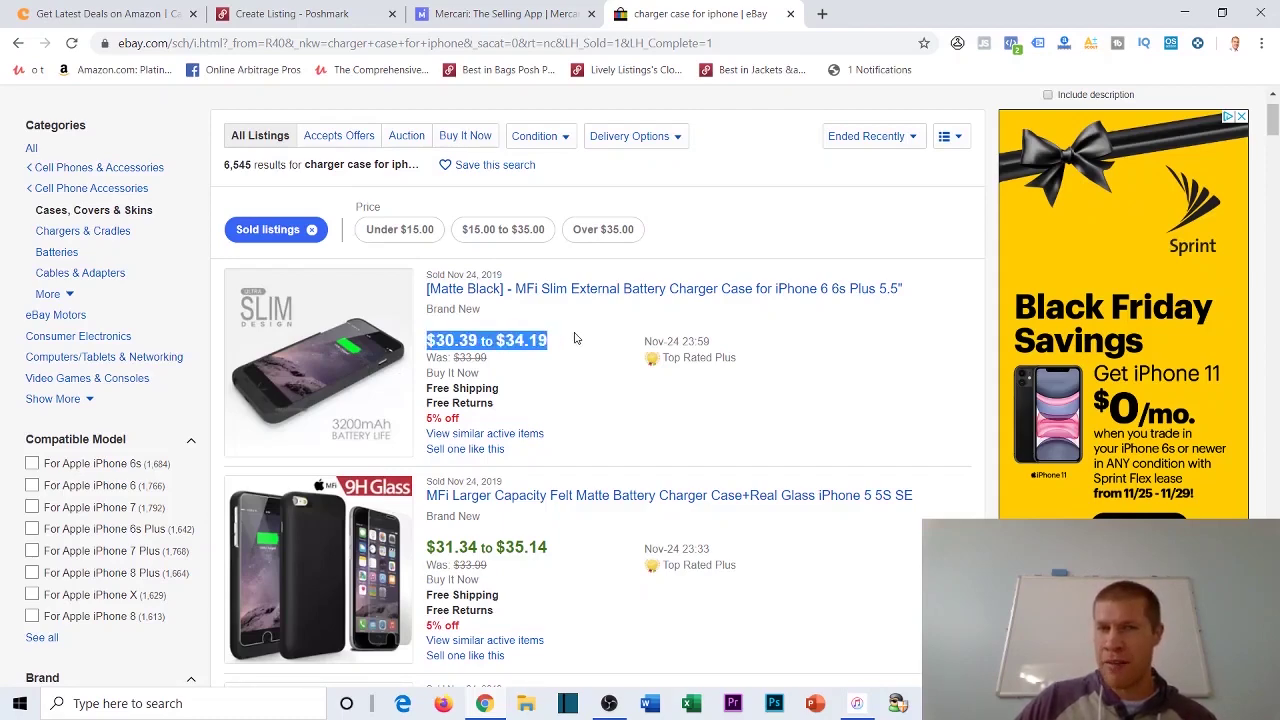
click(575, 338)
scroll(560, 345, down, 4)
scroll(500, 320, up, 3)
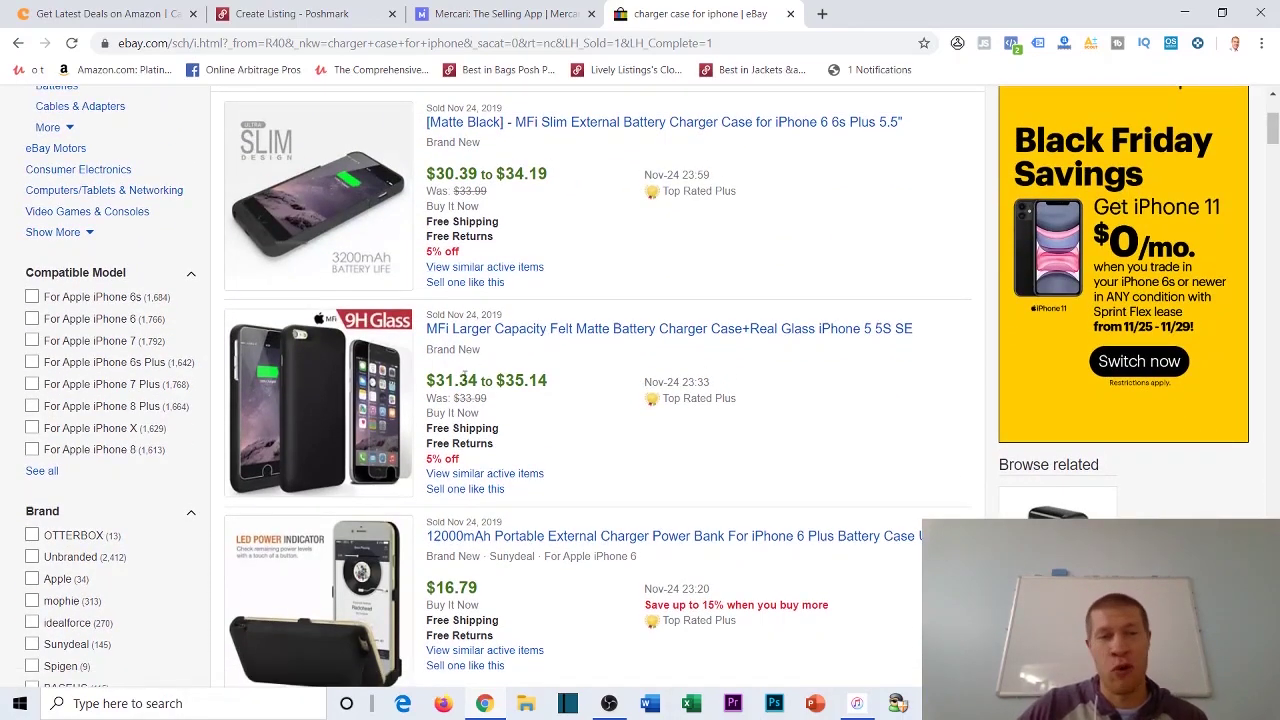
scroll(520, 370, down, 3)
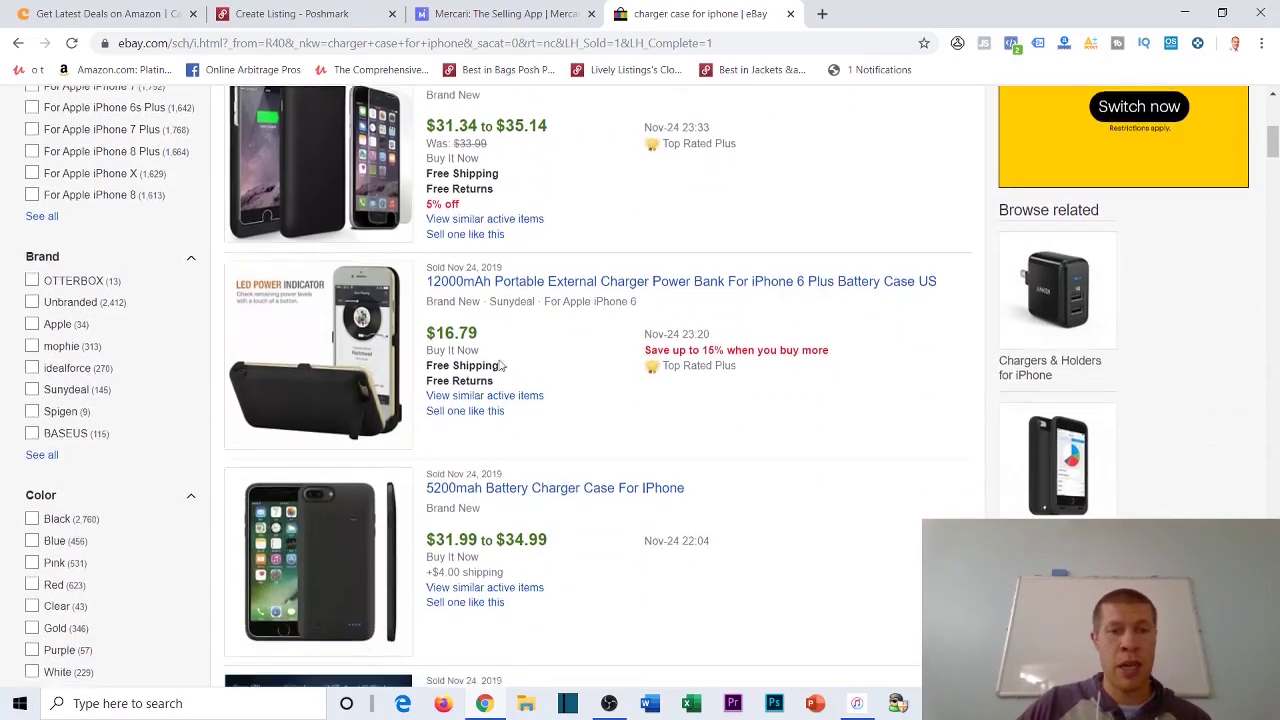
scroll(495, 330, down, 3)
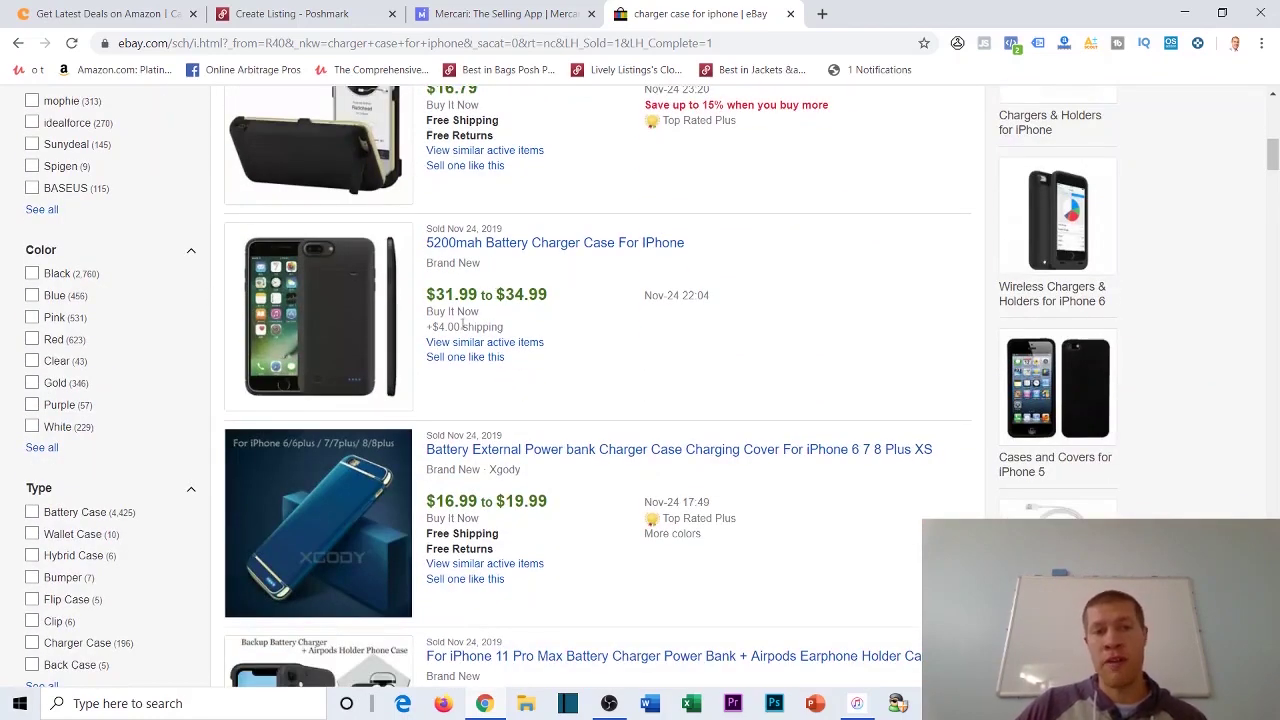
scroll(463, 330, down, 3)
scroll(459, 354, up, 10)
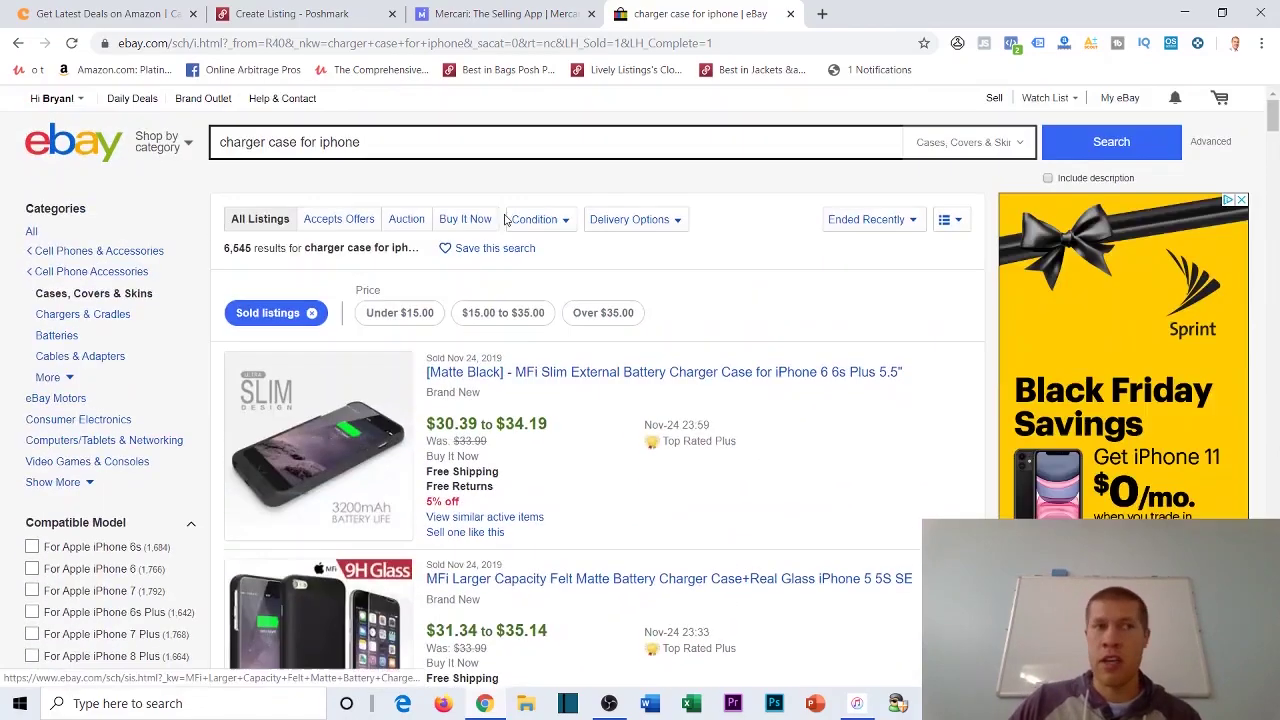
Switch back to Cashbackbase, open the Freebies and look through the fully refunded offers and their result pages.
click(84, 10)
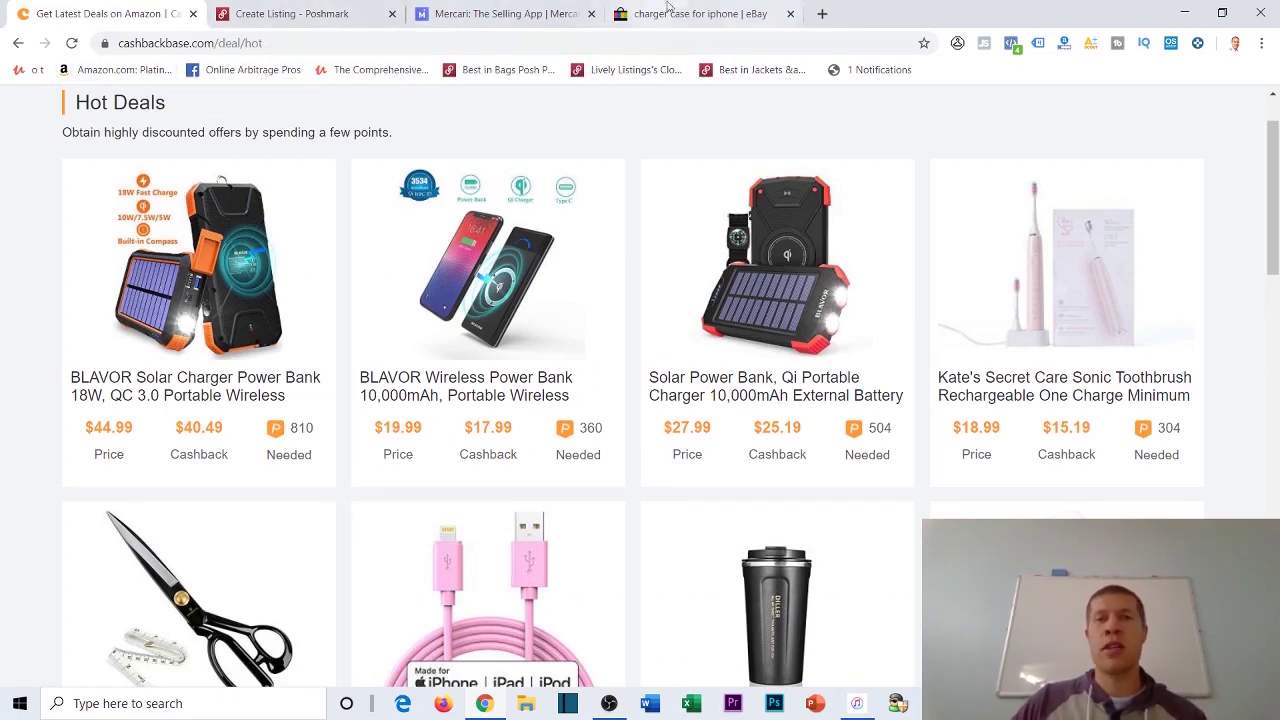
click(480, 13)
click(110, 13)
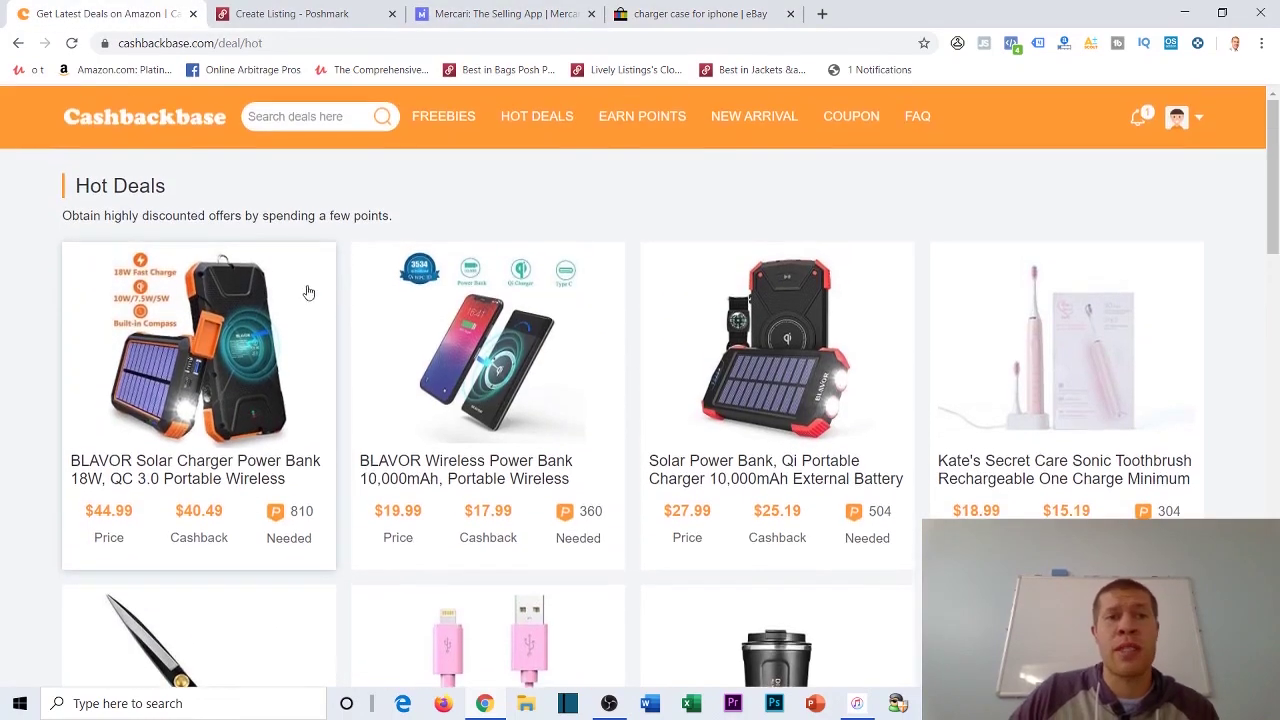
click(437, 118)
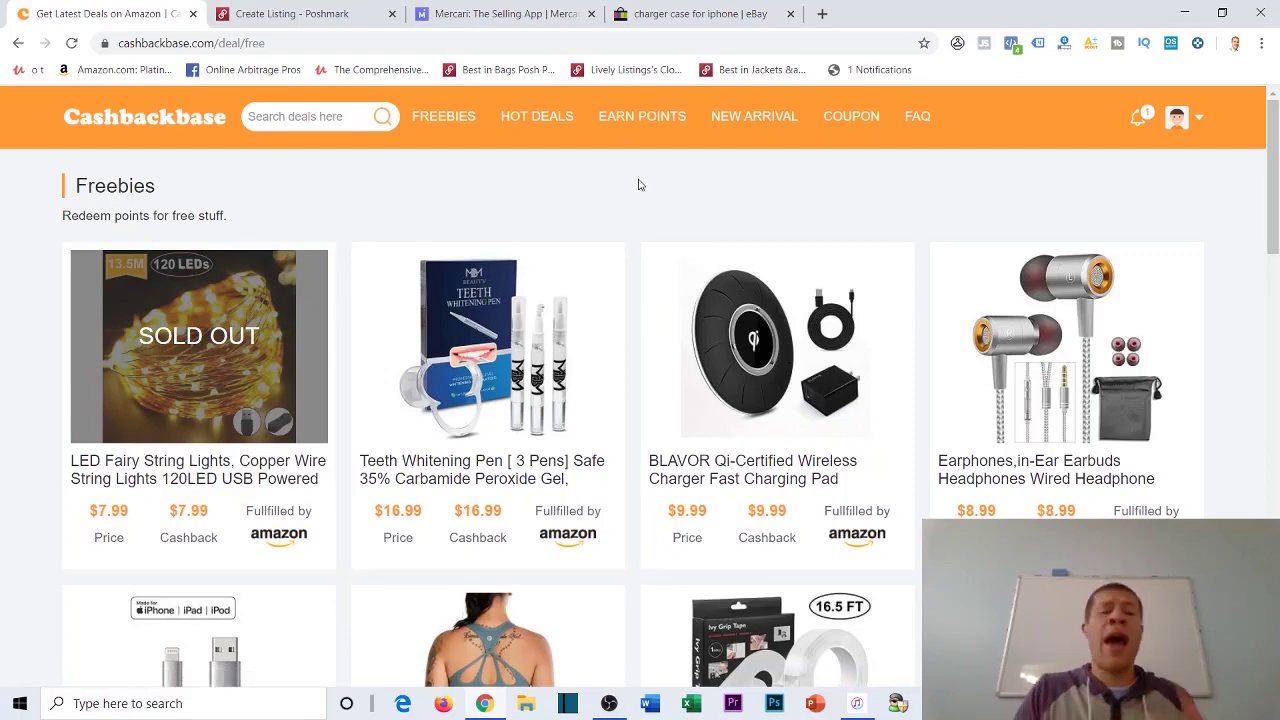
scroll(726, 210, down, 8)
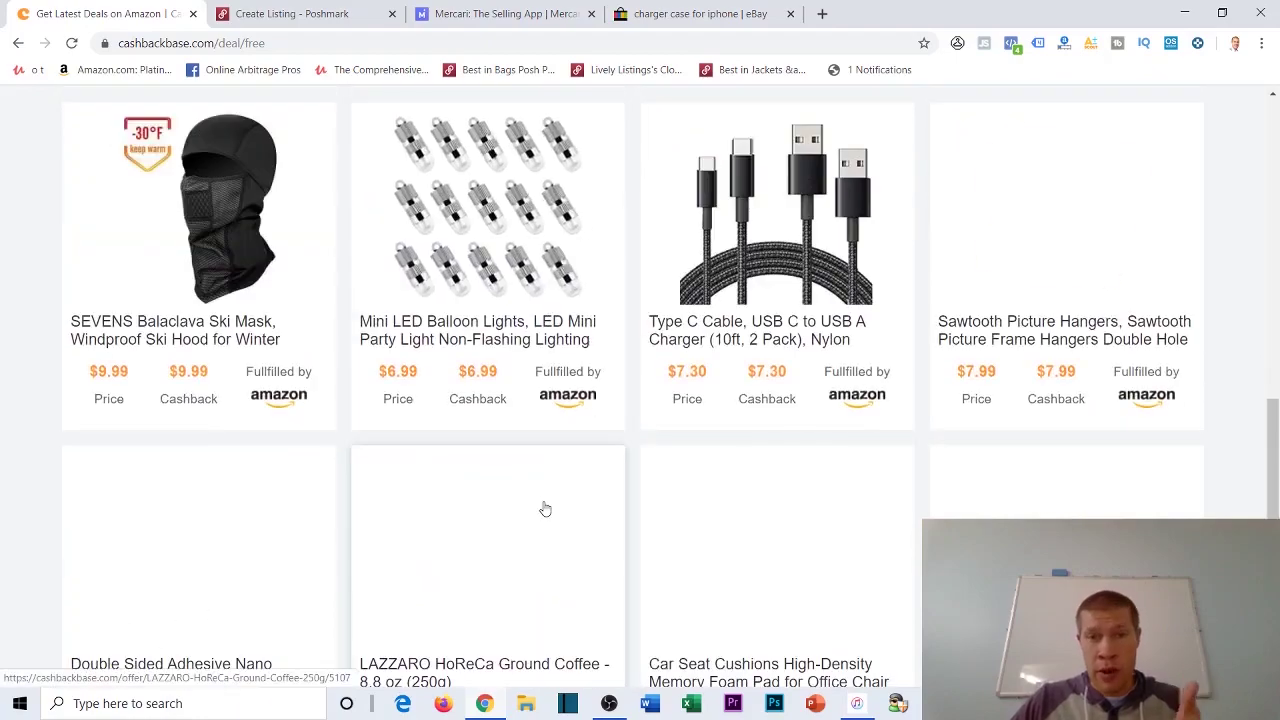
scroll(552, 473, down, 5)
scroll(531, 280, up, 2)
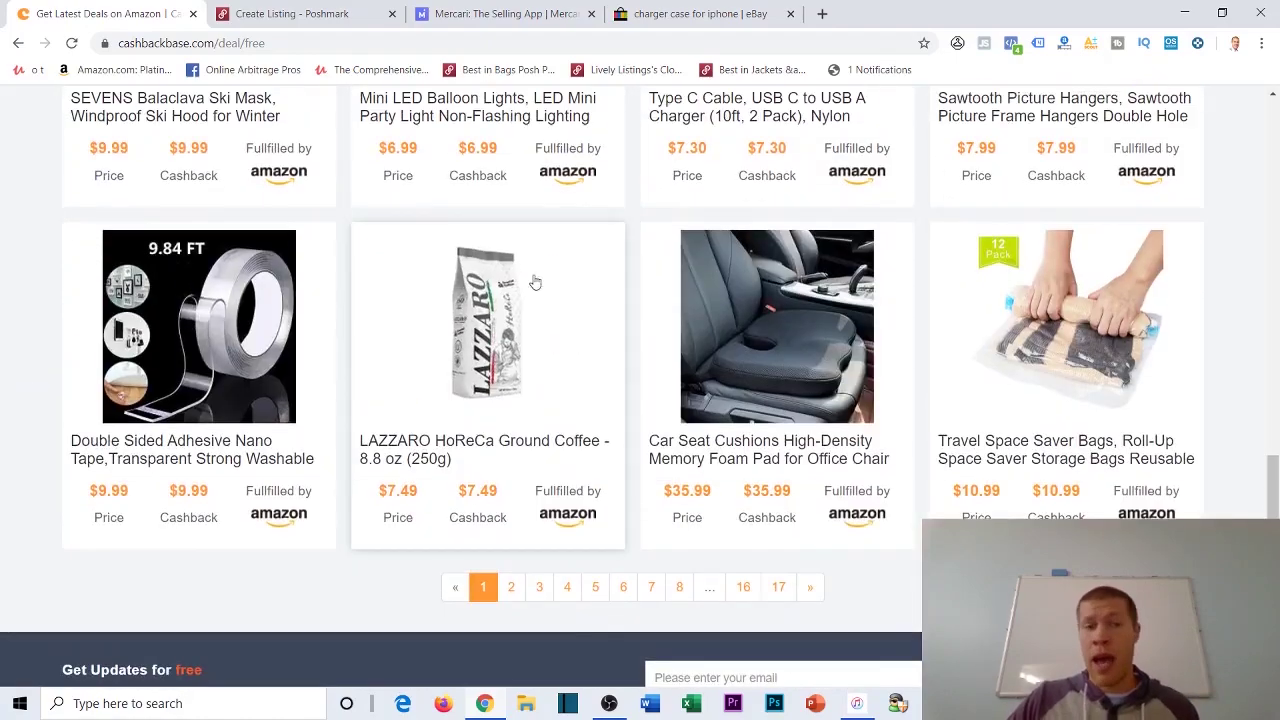
scroll(711, 533, down, 1)
click(781, 505)
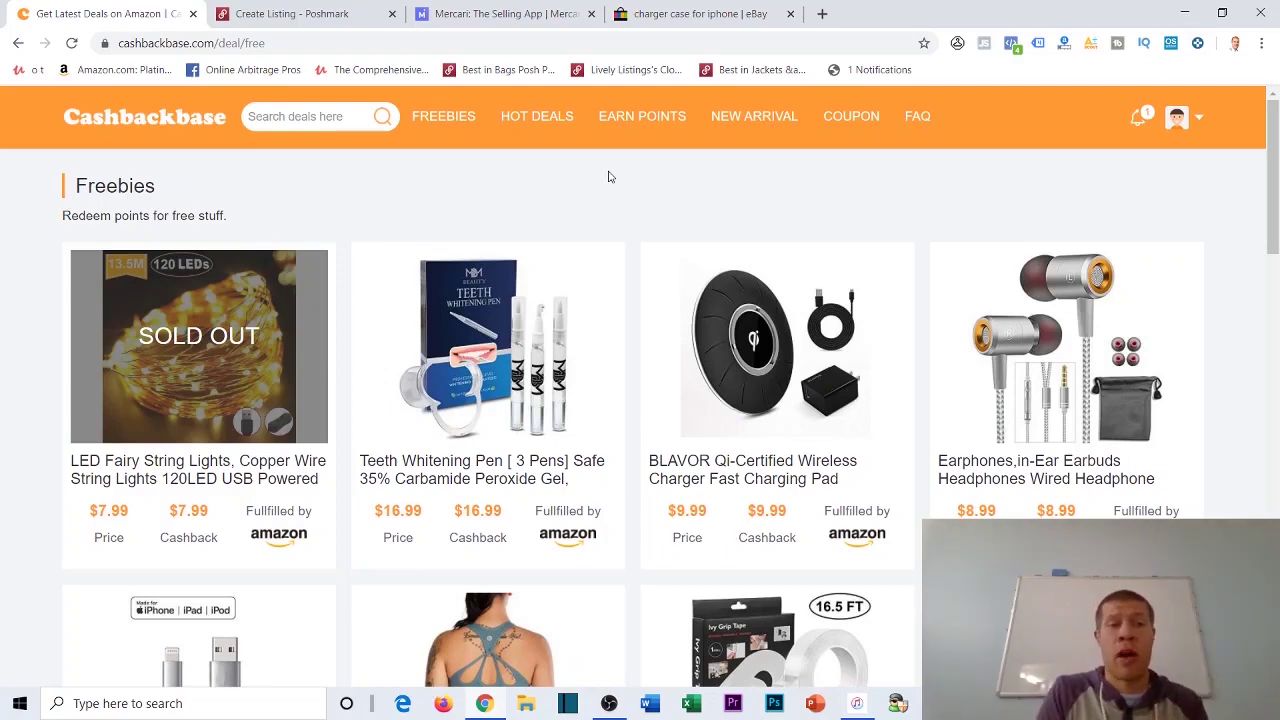
scroll(670, 275, down, 4)
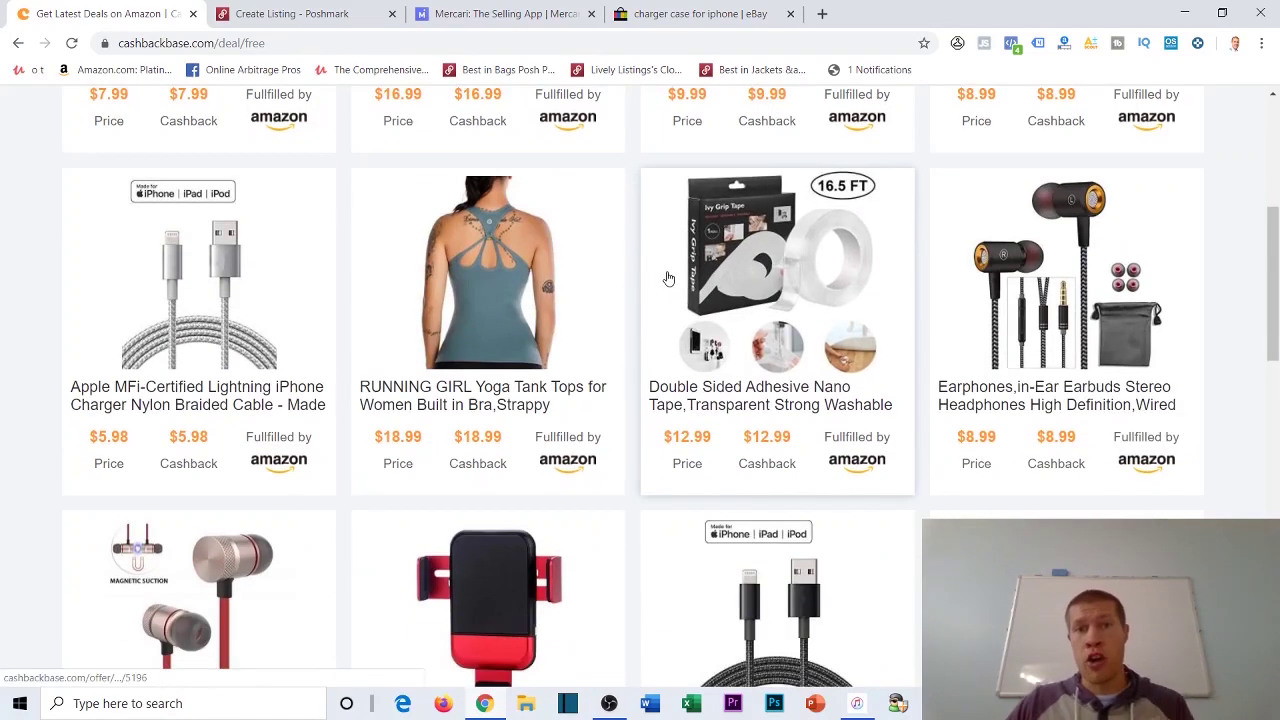
scroll(668, 278, up, 5)
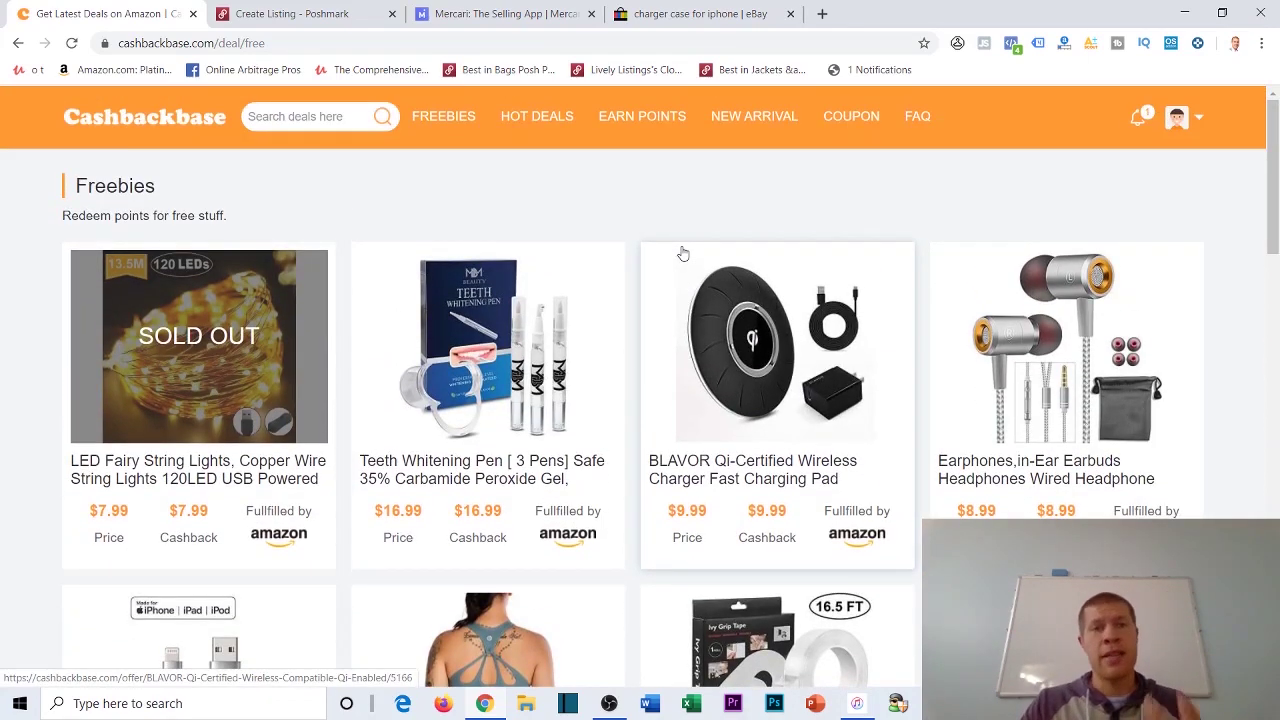
Open the Earn Points deals and examine the offers' prices, cashback and bonus points.
click(627, 132)
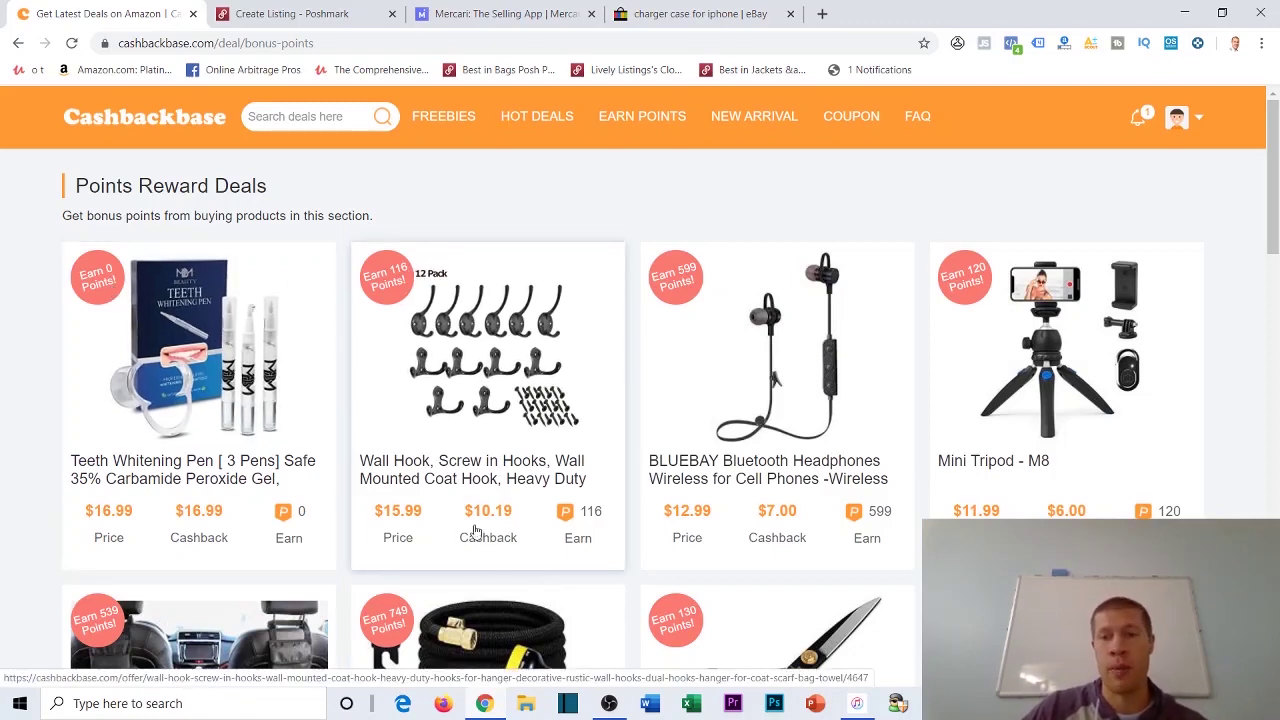
scroll(392, 296, down, 4)
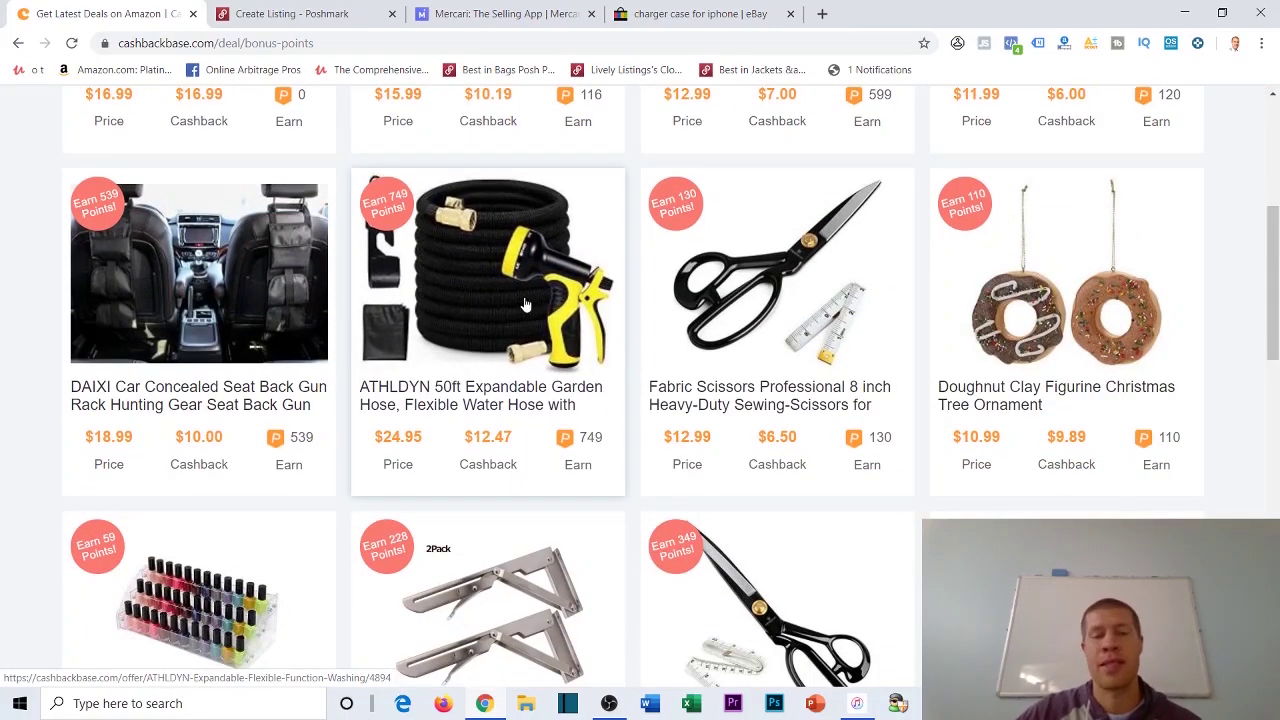
scroll(524, 304, up, 4)
mouse_move(1136, 120)
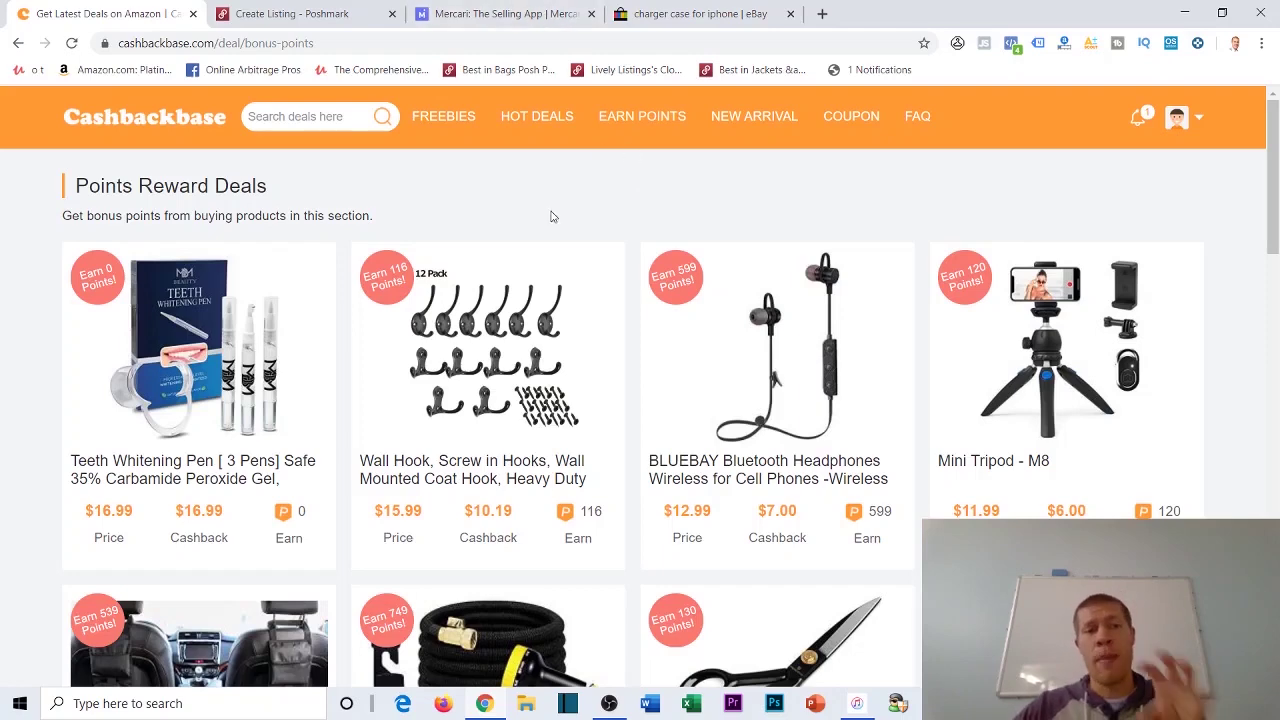
Reopen the Cashbackbase Freebies, then switch to the Mercari listing form and examine its price, selling fee and earnings section.
click(443, 120)
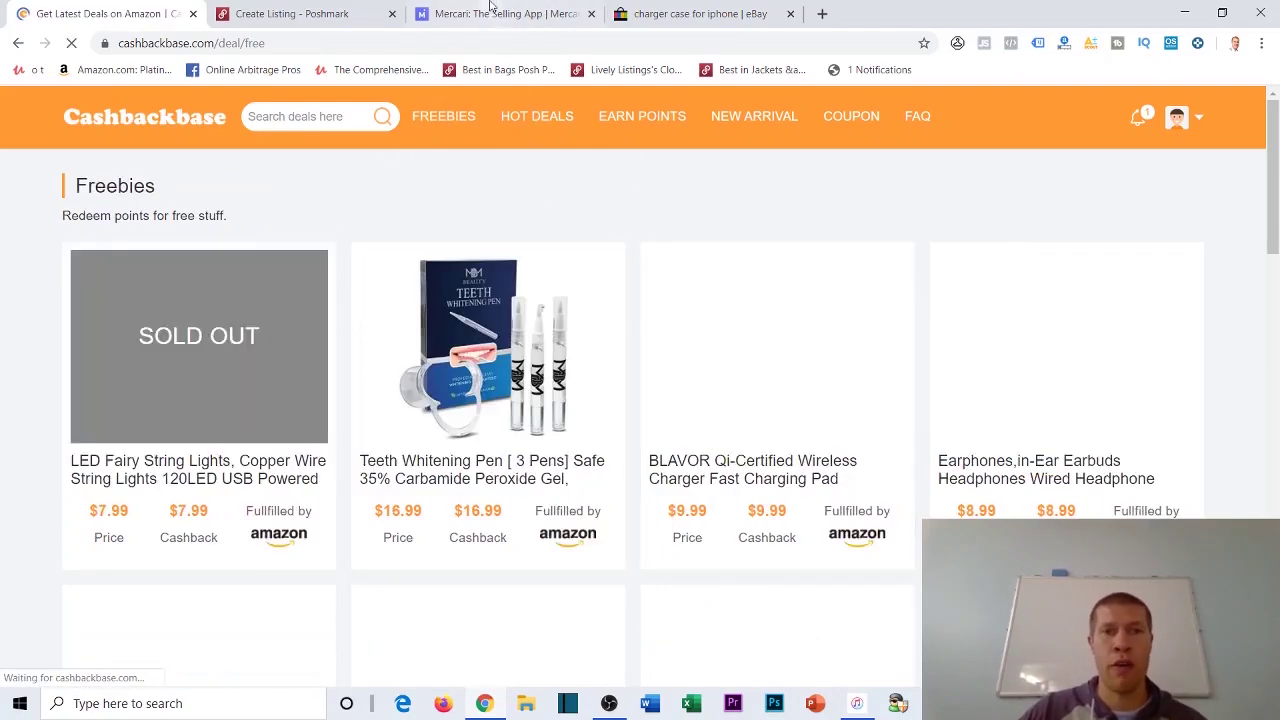
click(495, 13)
scroll(610, 250, down, 7)
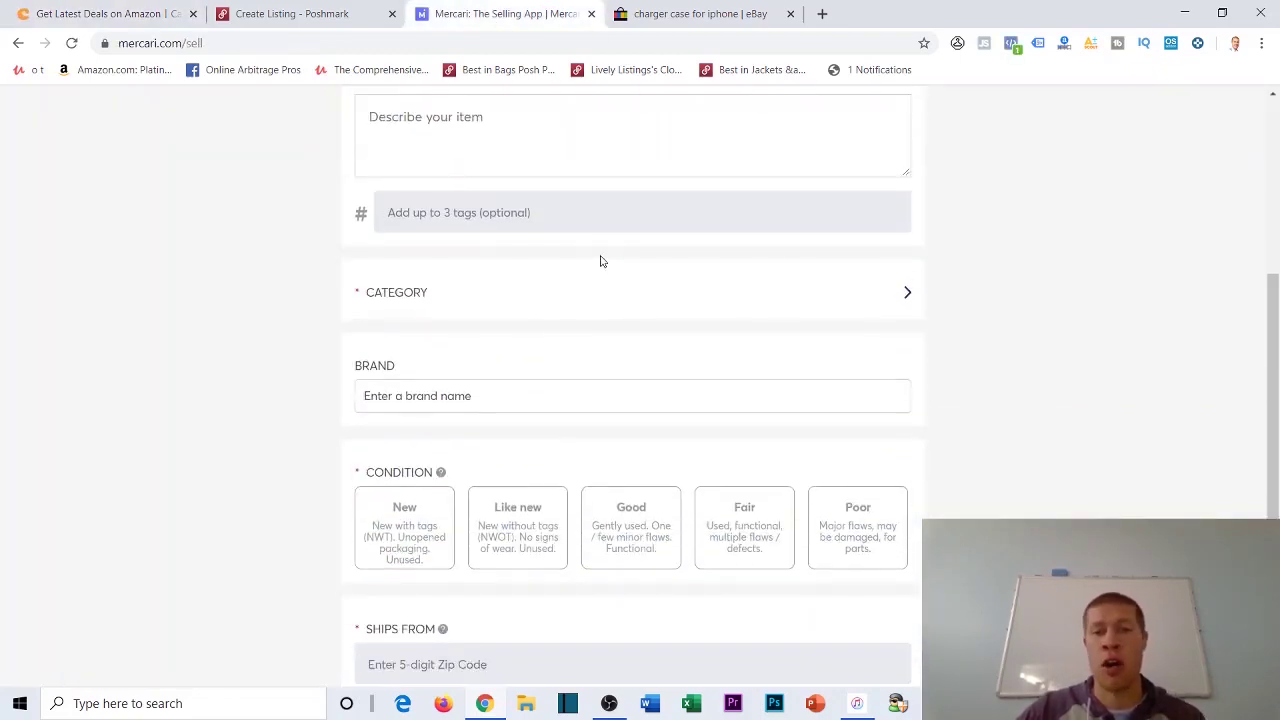
scroll(600, 270, down, 1)
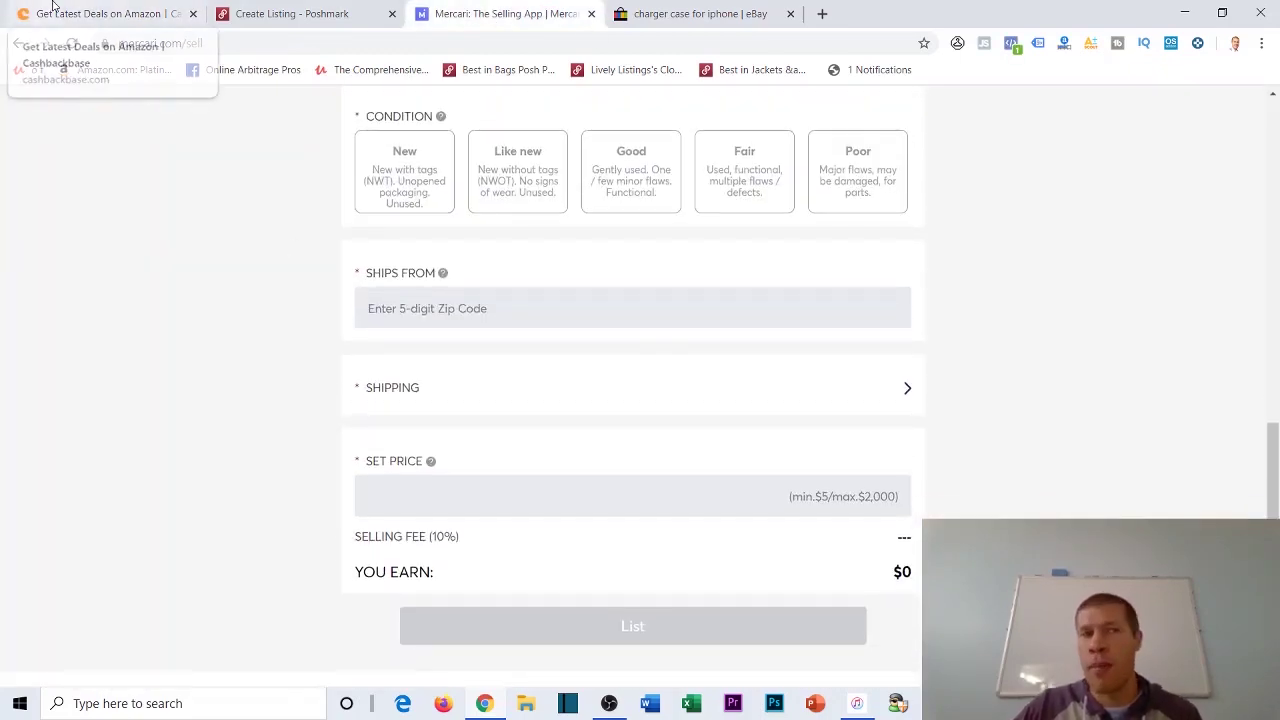
Return to Cashbackbase and look over the first rows of Freebies for items to resell.
click(81, 18)
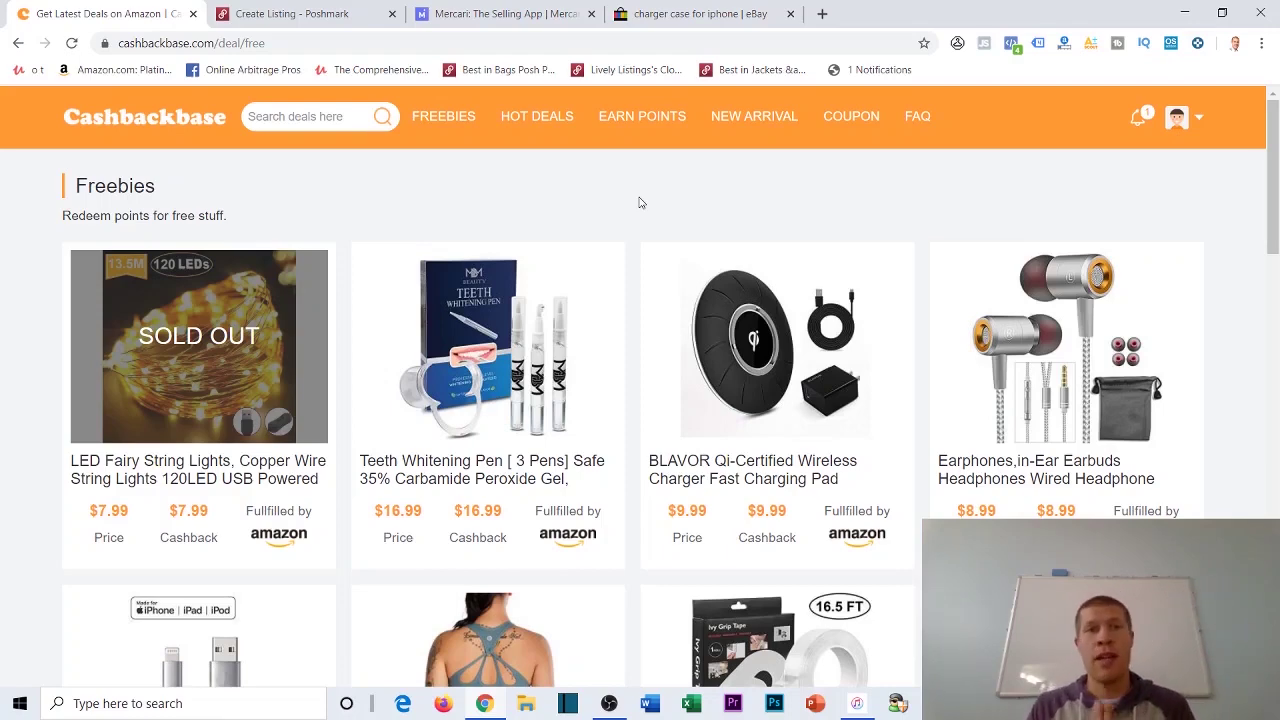
scroll(641, 203, down, 6)
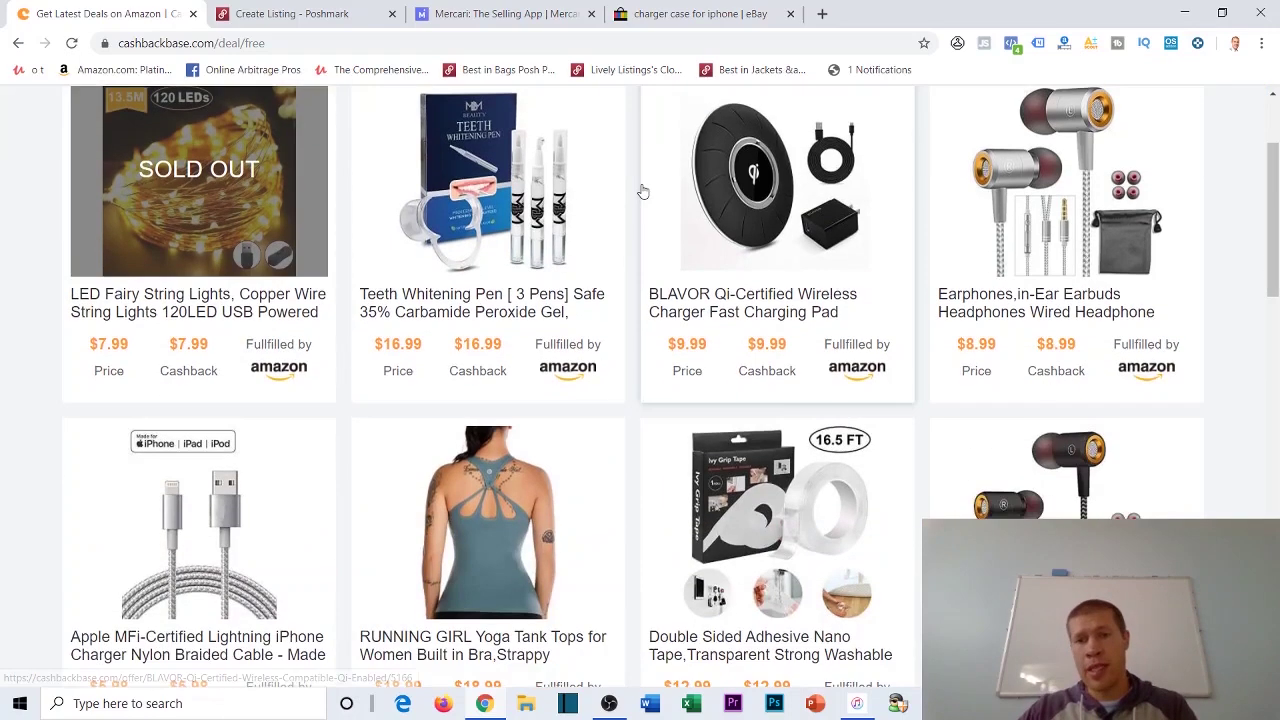
scroll(501, 207, up, 2)
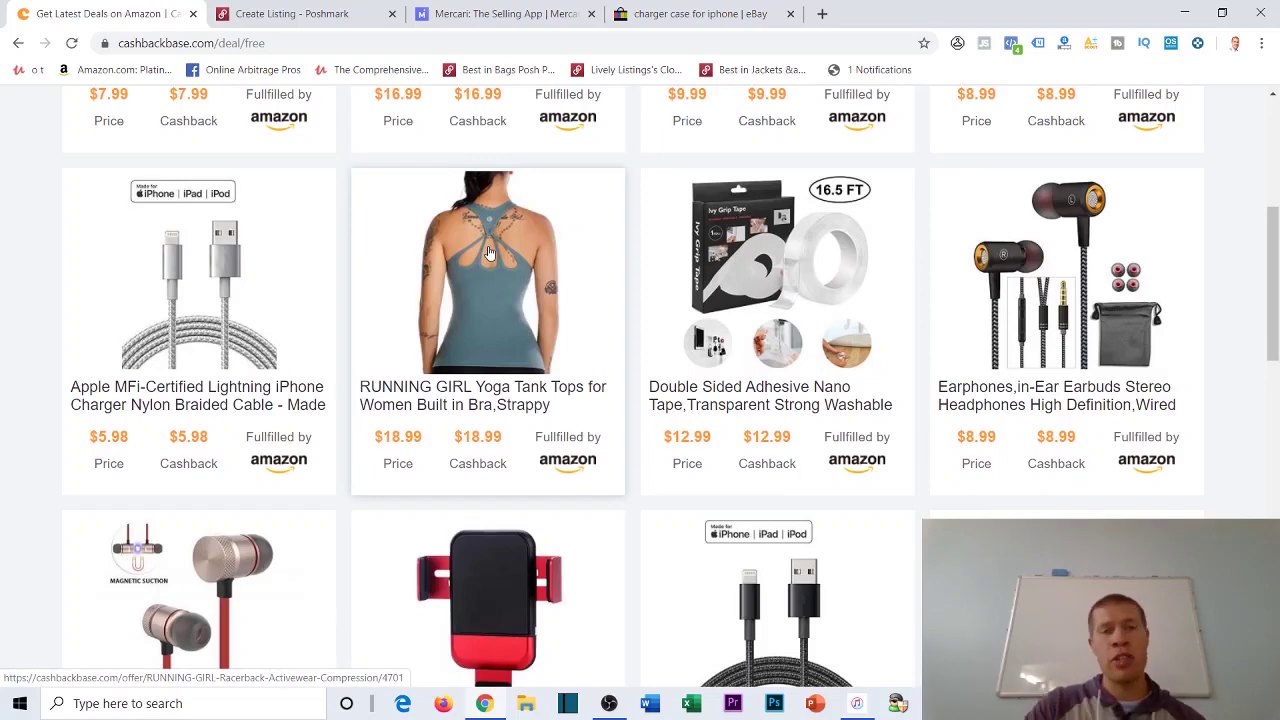
Search the computer for "cash" and open the Cashback Arbitrage workbook in Excel.
click(227, 703)
text(casy)
key(BackSpace)
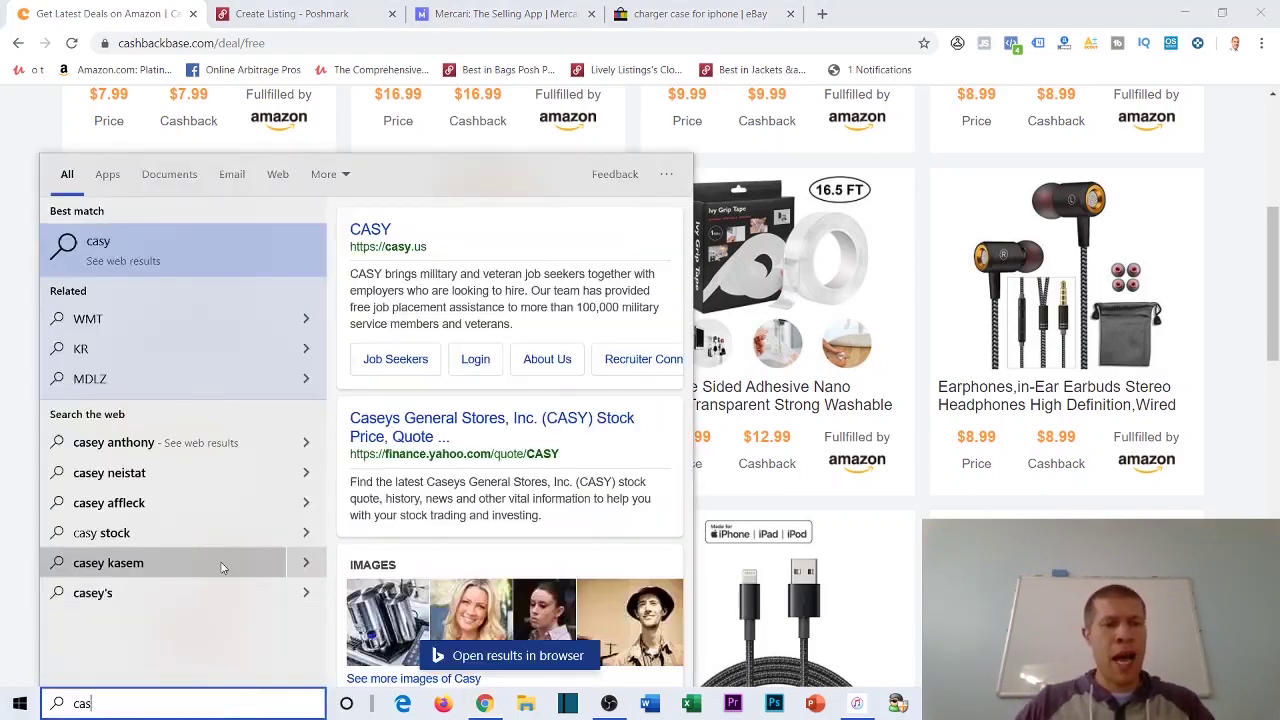
text(h)
key(Return)
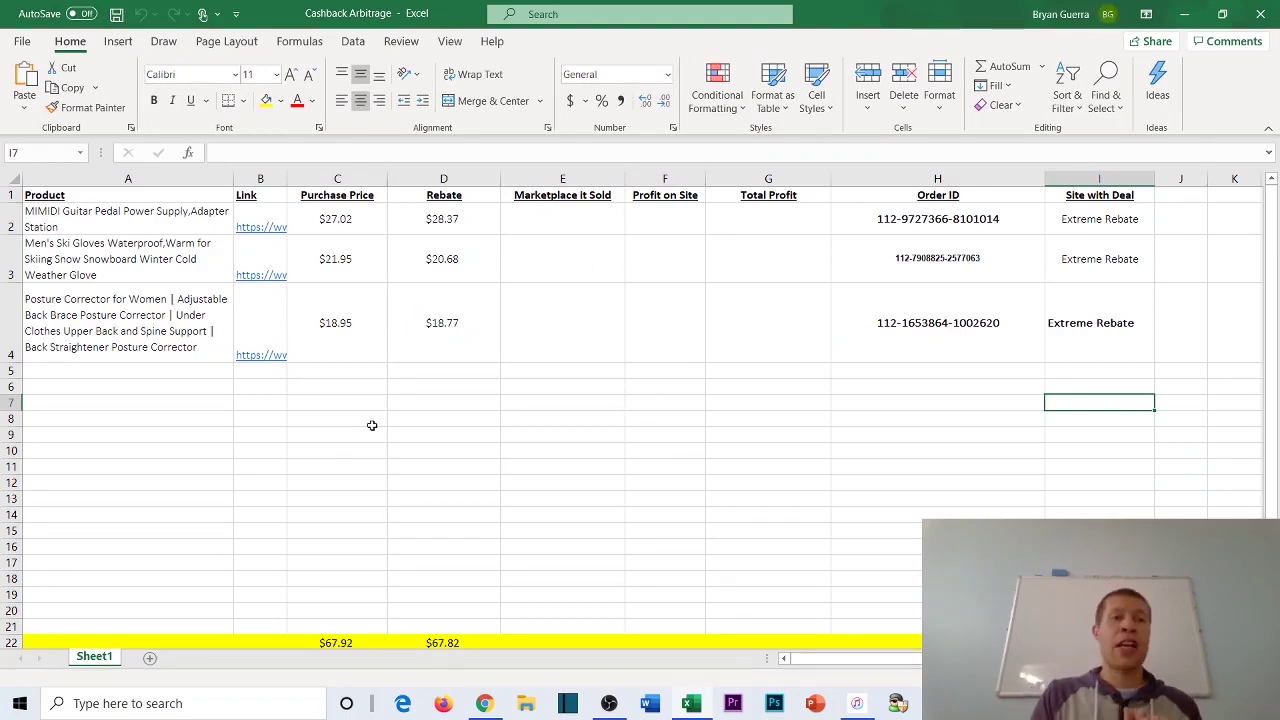
Compare the purchase price and rebate recorded for the MIMIDI guitar pedal power supply.
click(421, 386)
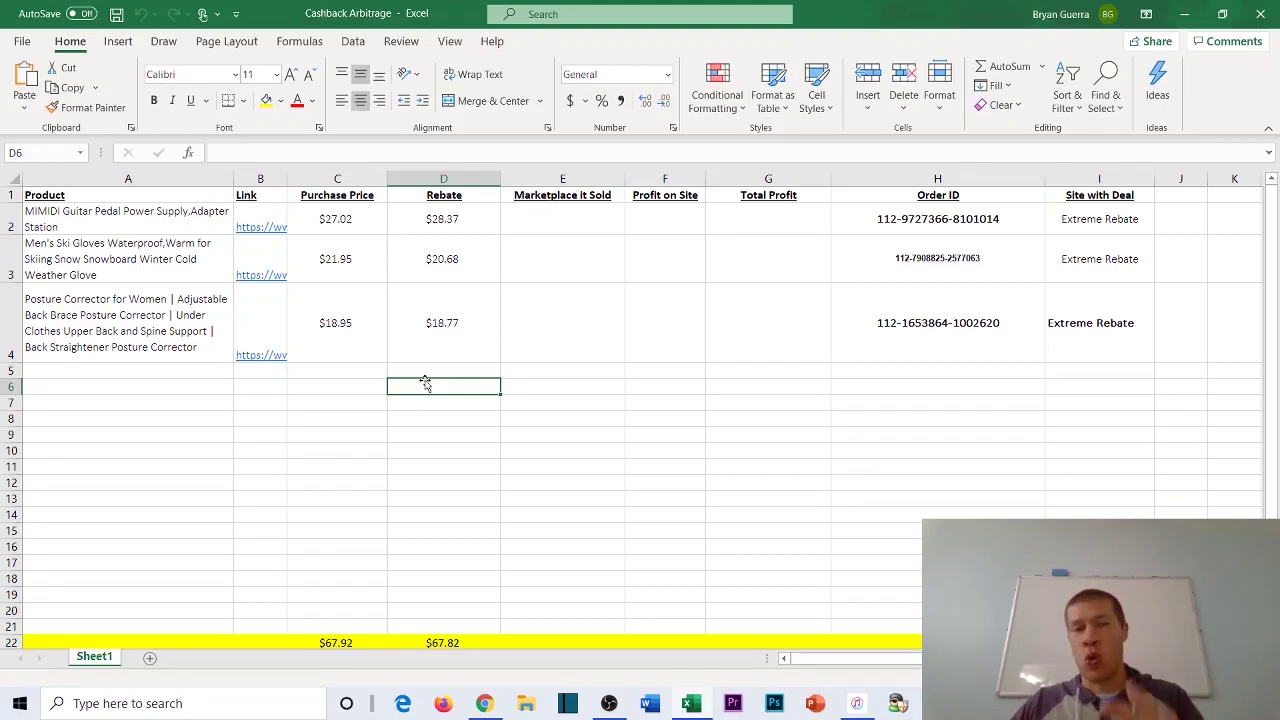
click(424, 370)
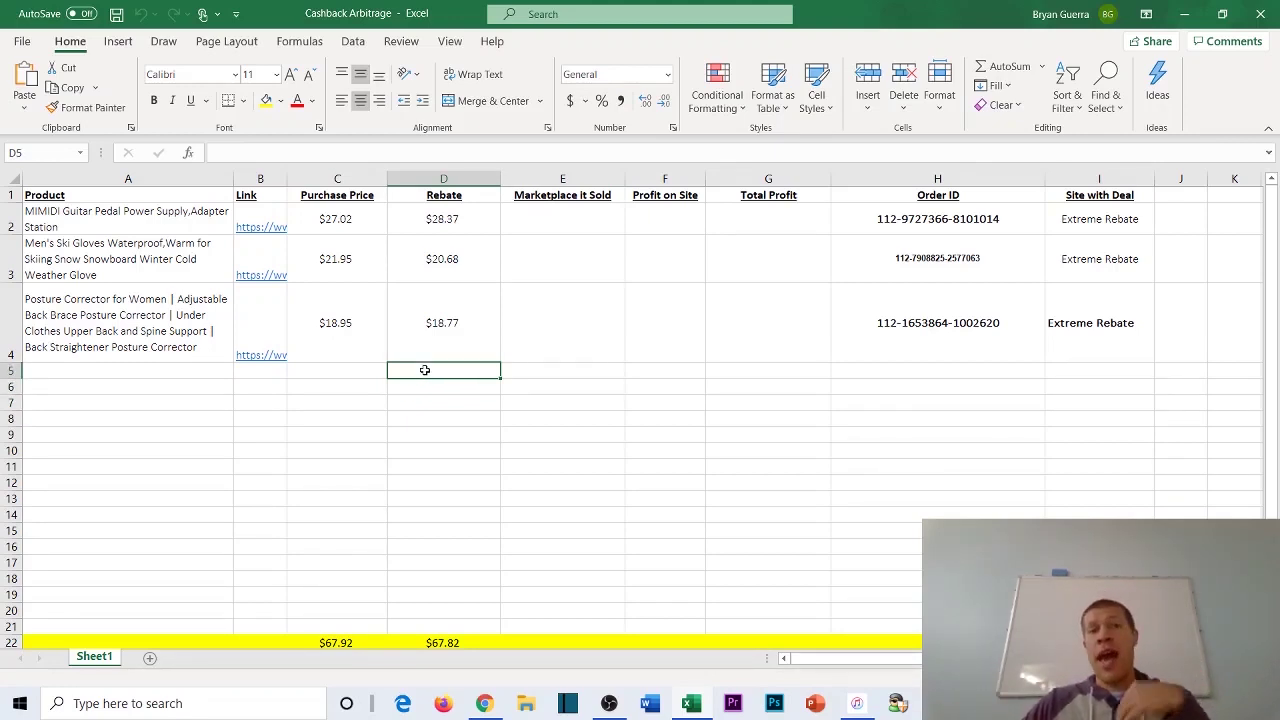
click(326, 219)
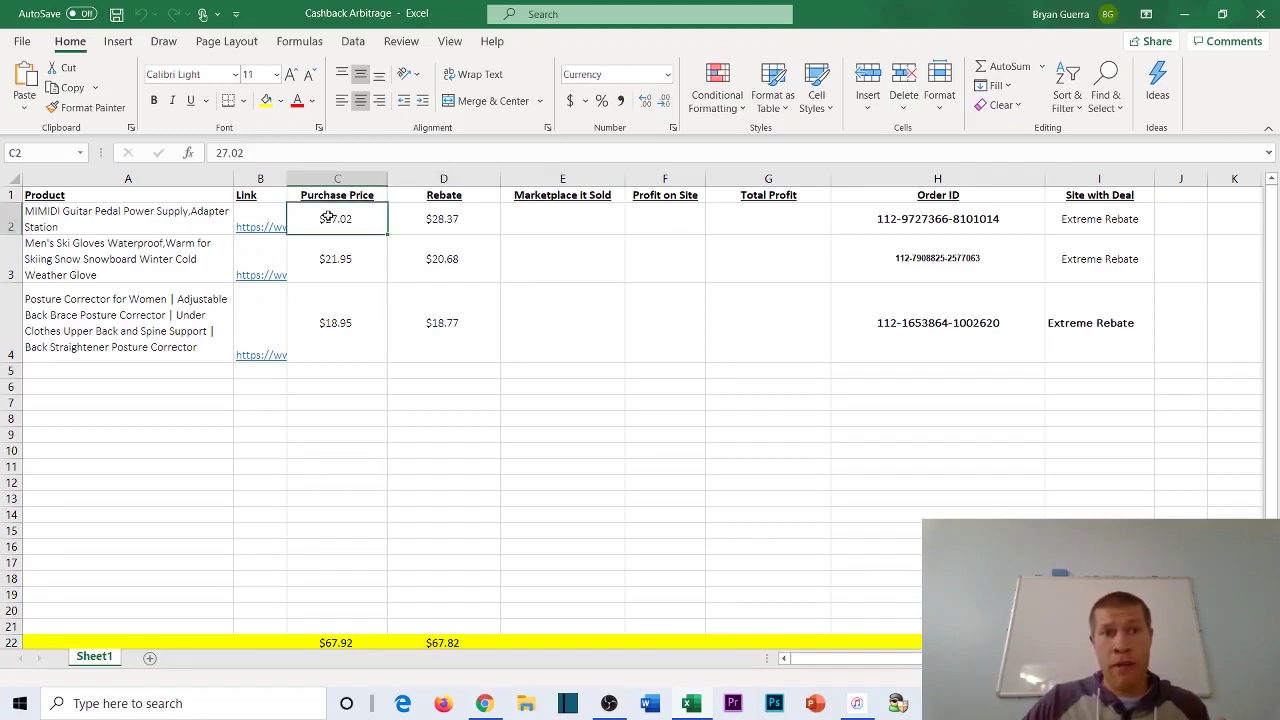
click(468, 256)
double_click(466, 219)
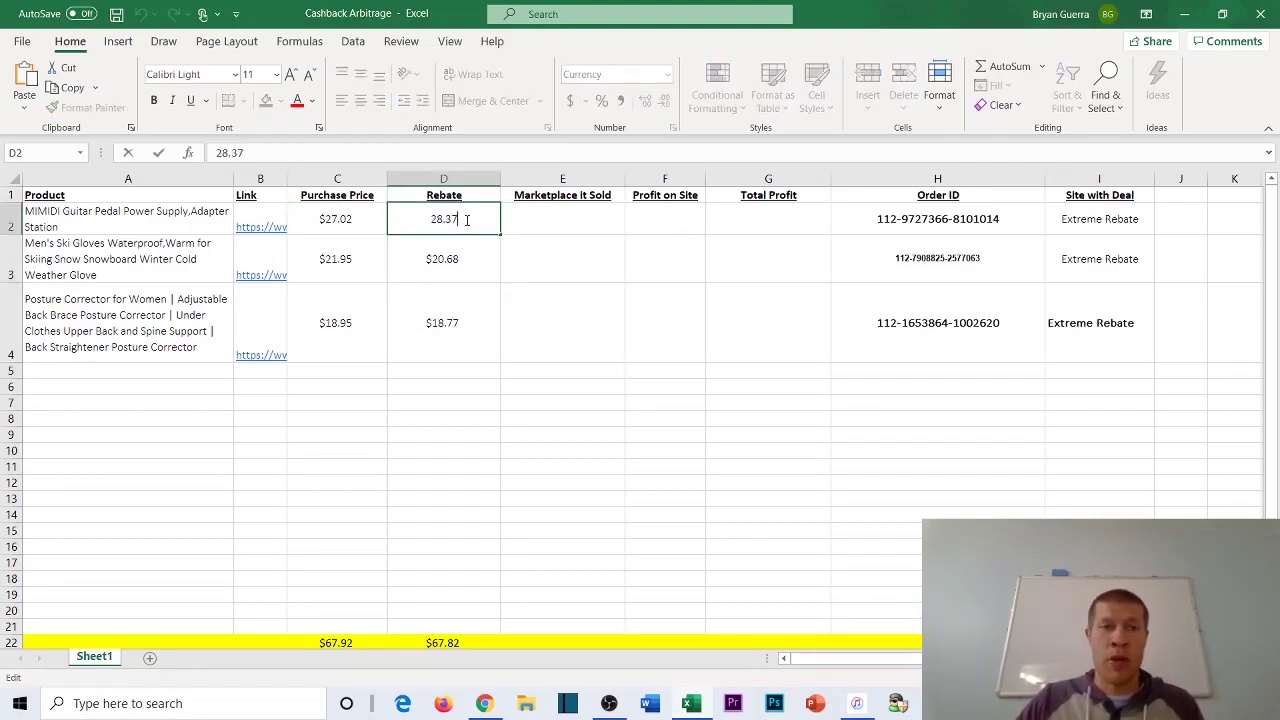
drag(466, 219, 412, 218)
click(416, 221)
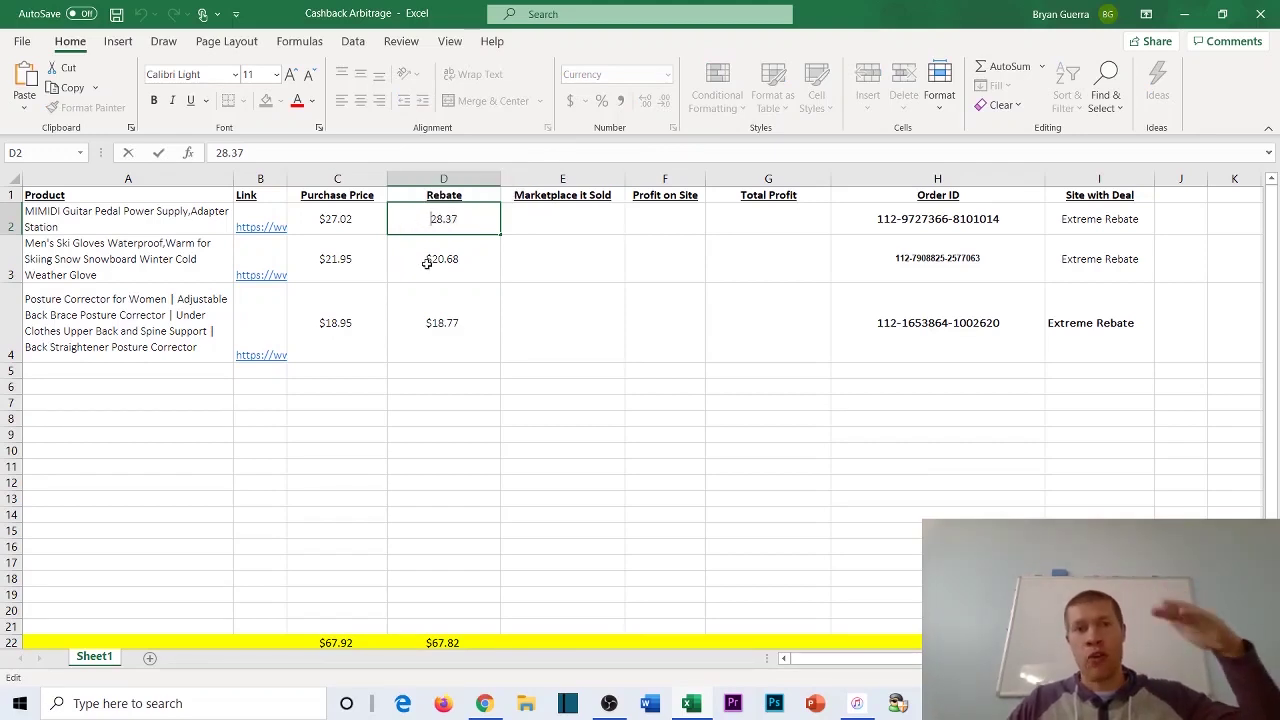
Check the ski gloves' rebate and the posture corrector's rebate and purchase price, then recheck both amounts for the guitar pedal power supply.
click(425, 263)
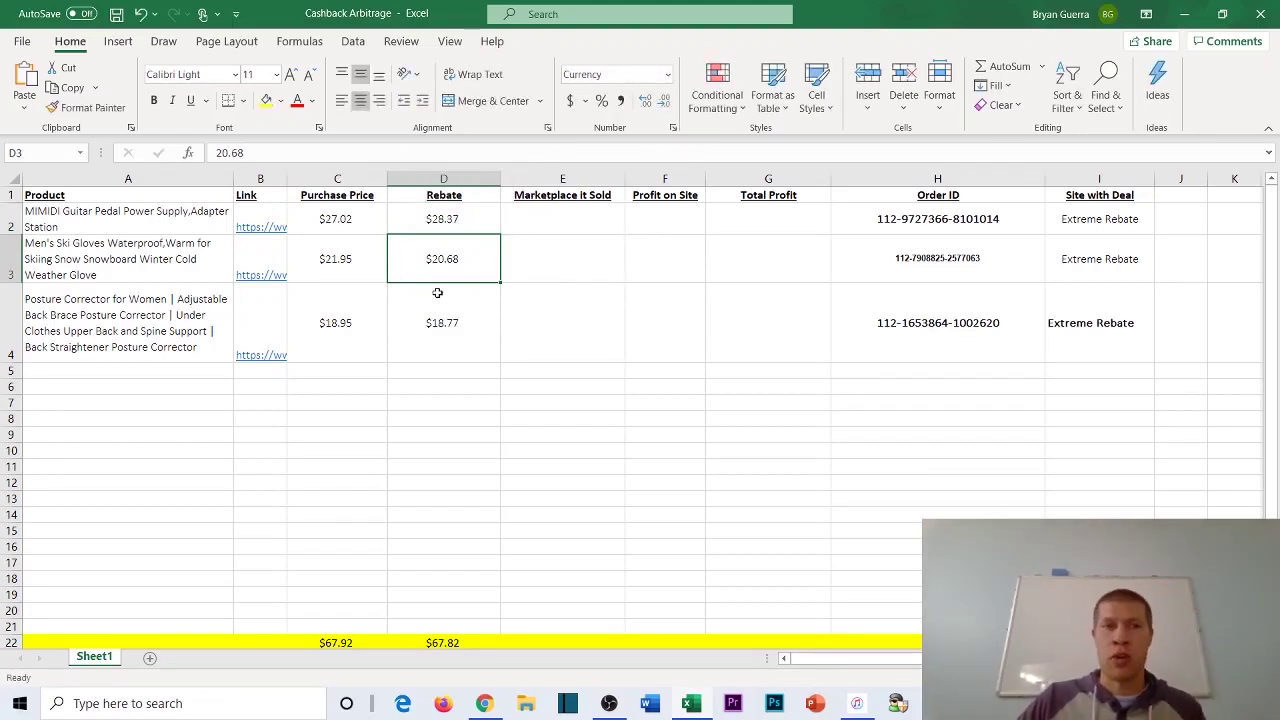
click(448, 306)
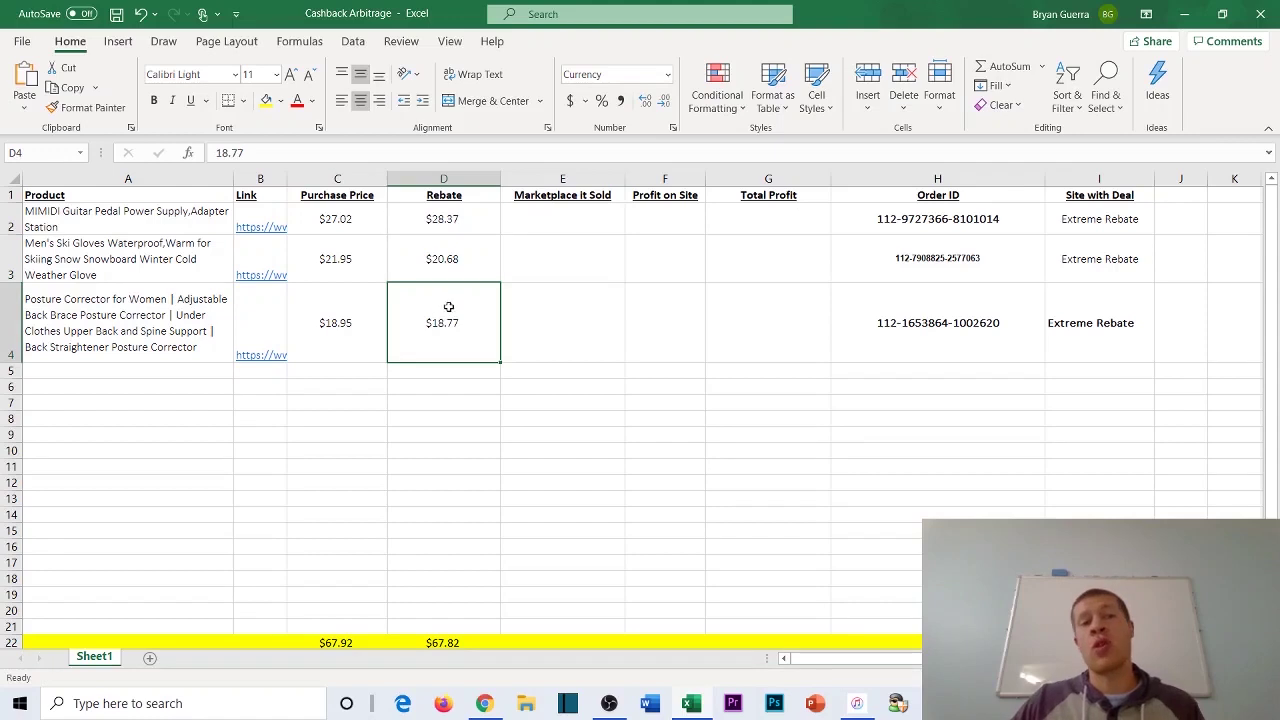
click(367, 326)
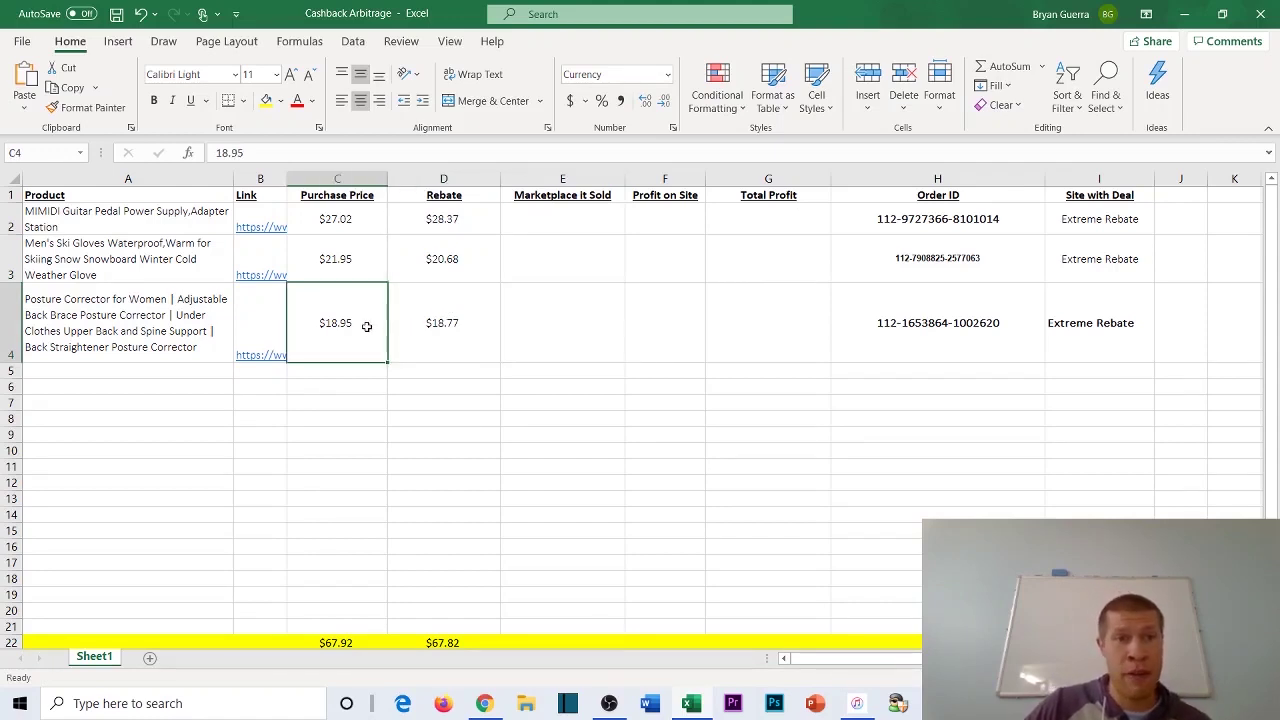
click(428, 314)
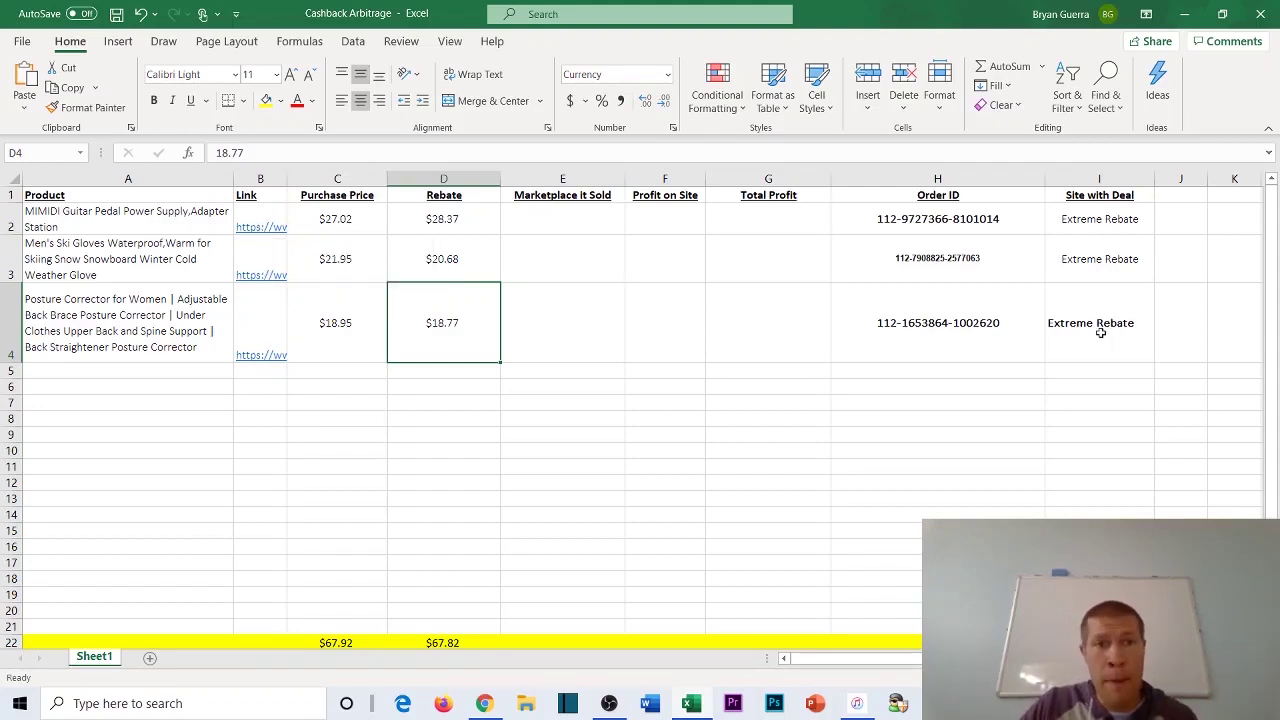
click(362, 218)
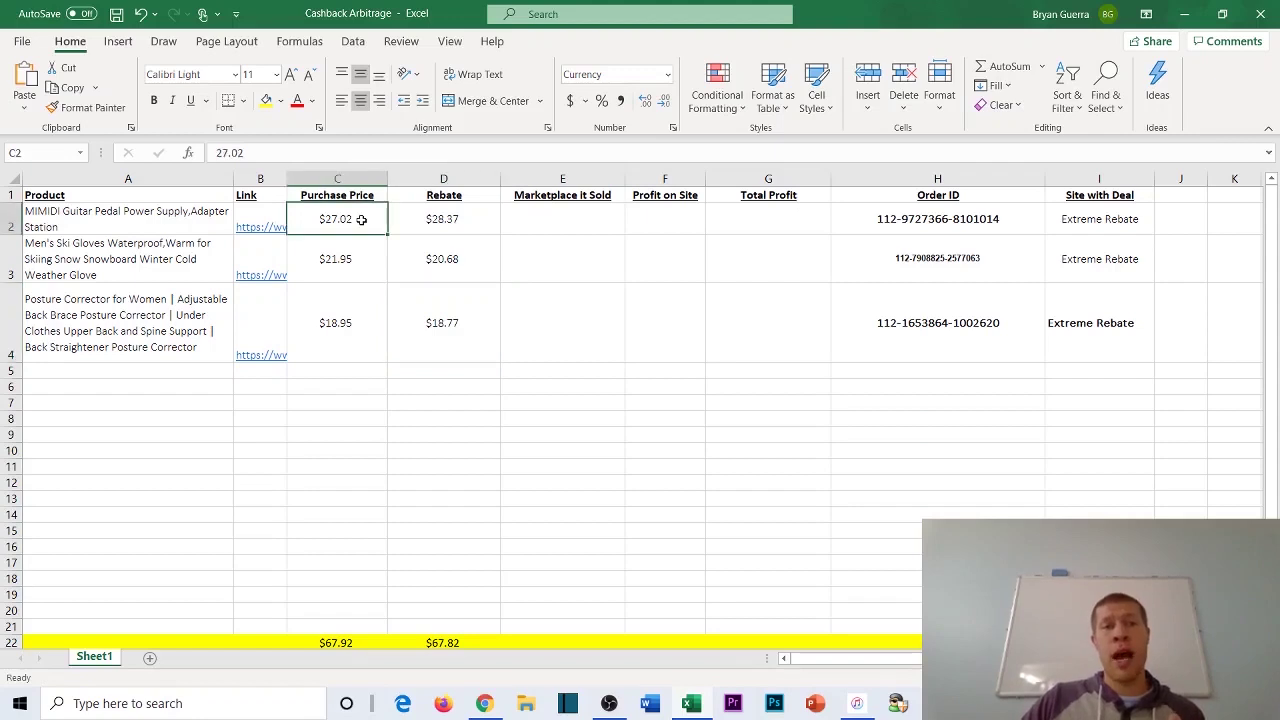
click(490, 222)
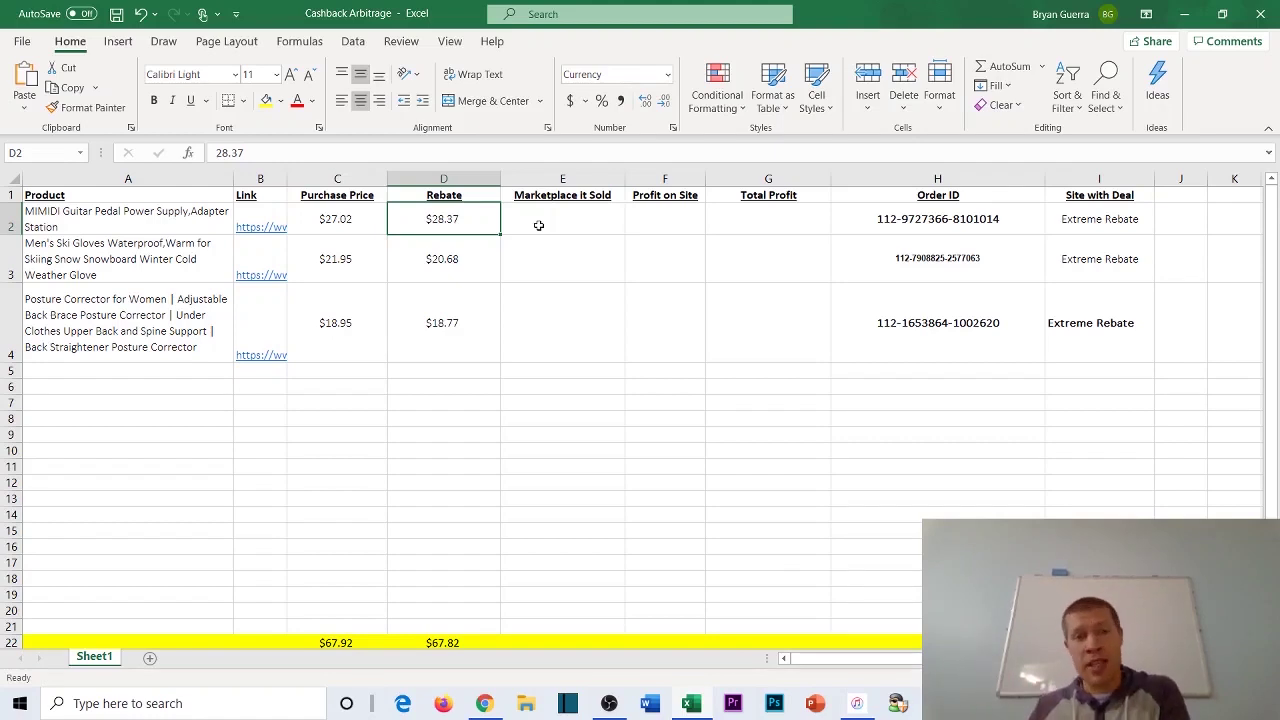
Check the purchase price and rebate totals in the yellow row of the workbook, then close it without saving the changes.
scroll(403, 431, down, 3)
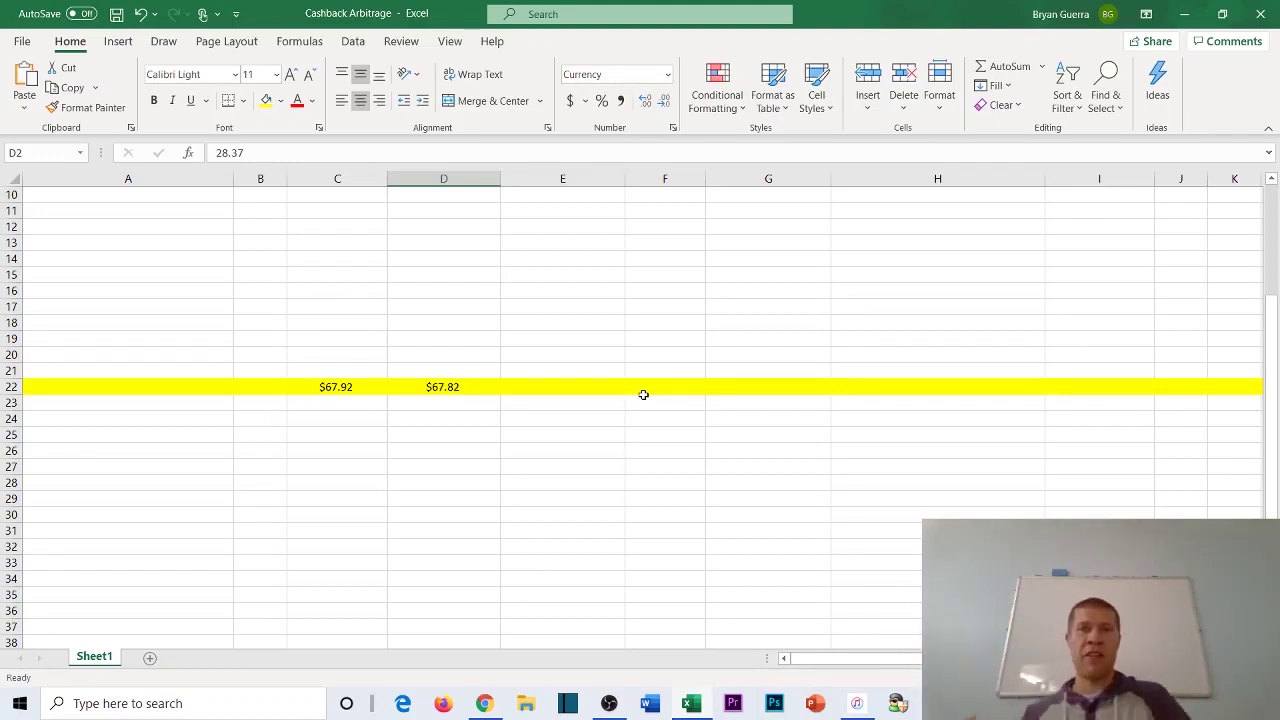
scroll(643, 394, up, 3)
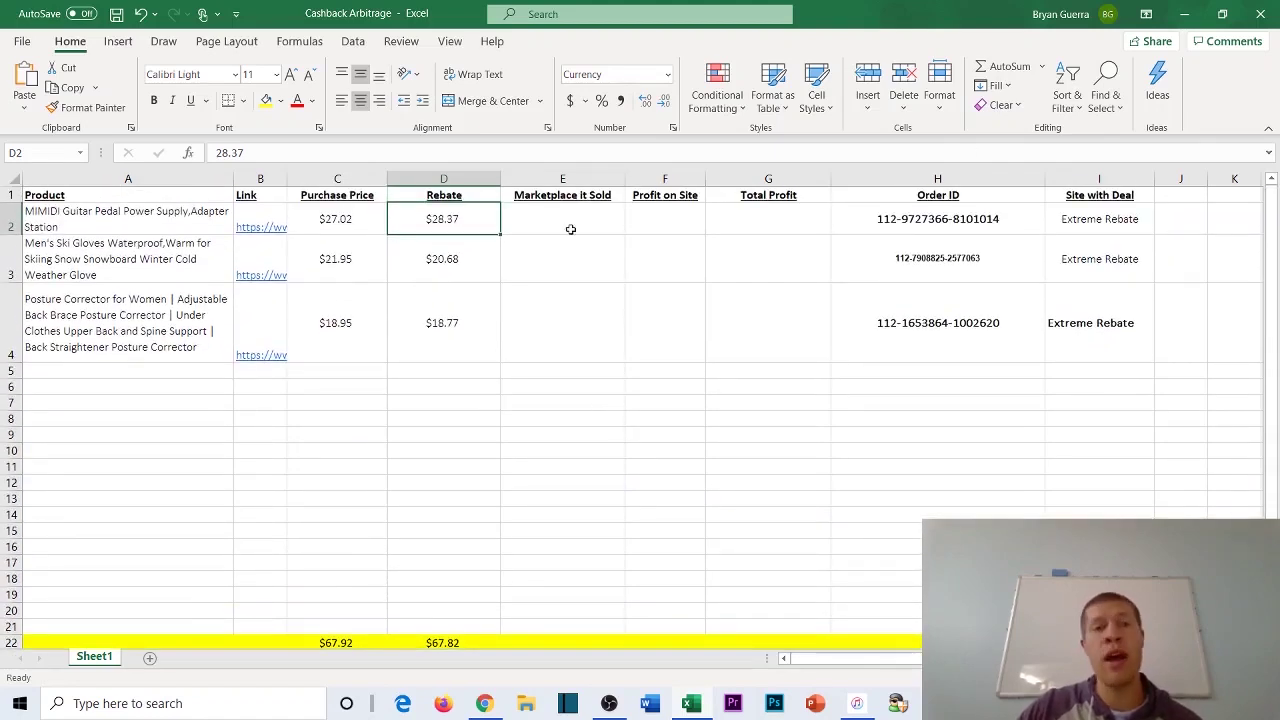
click(624, 374)
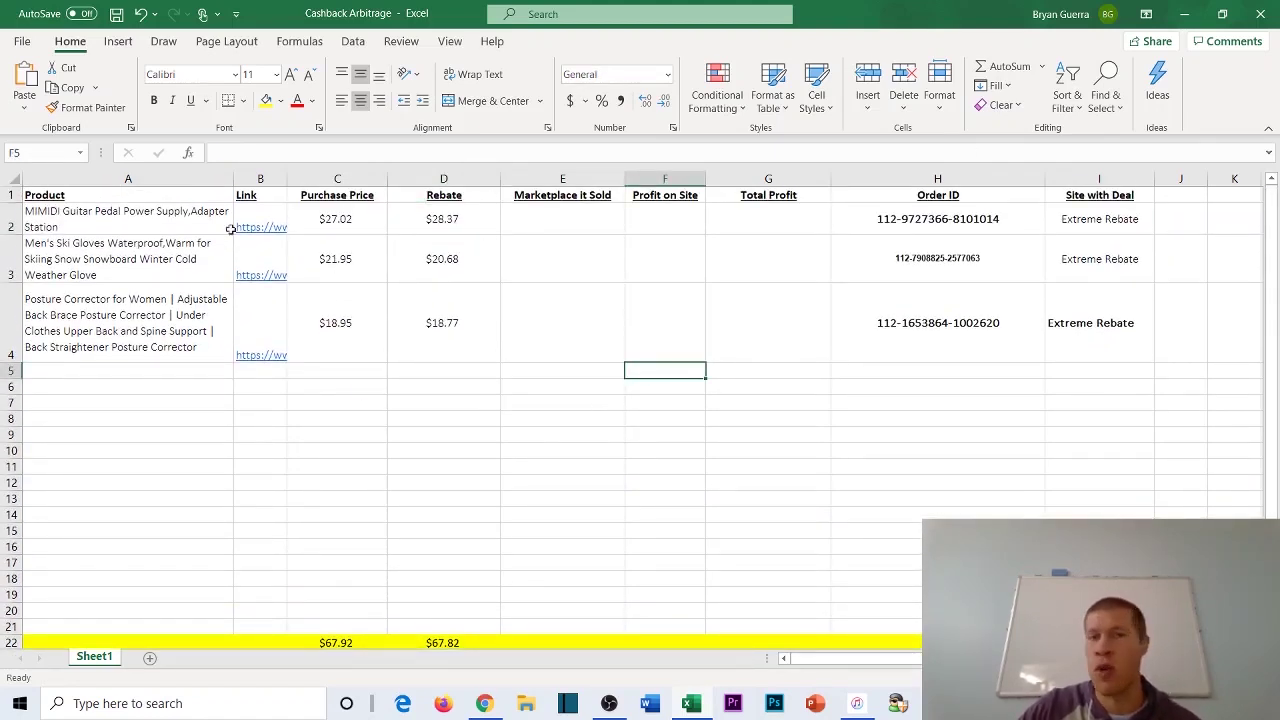
click(1262, 13)
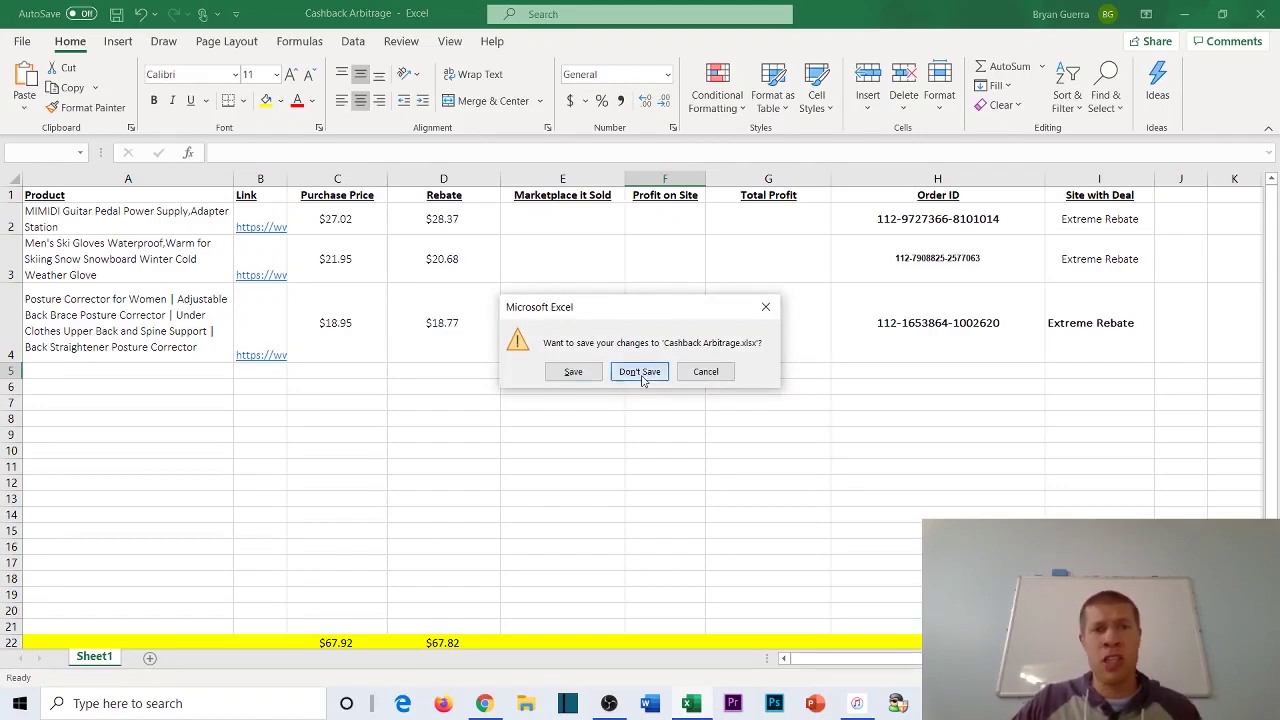
click(641, 375)
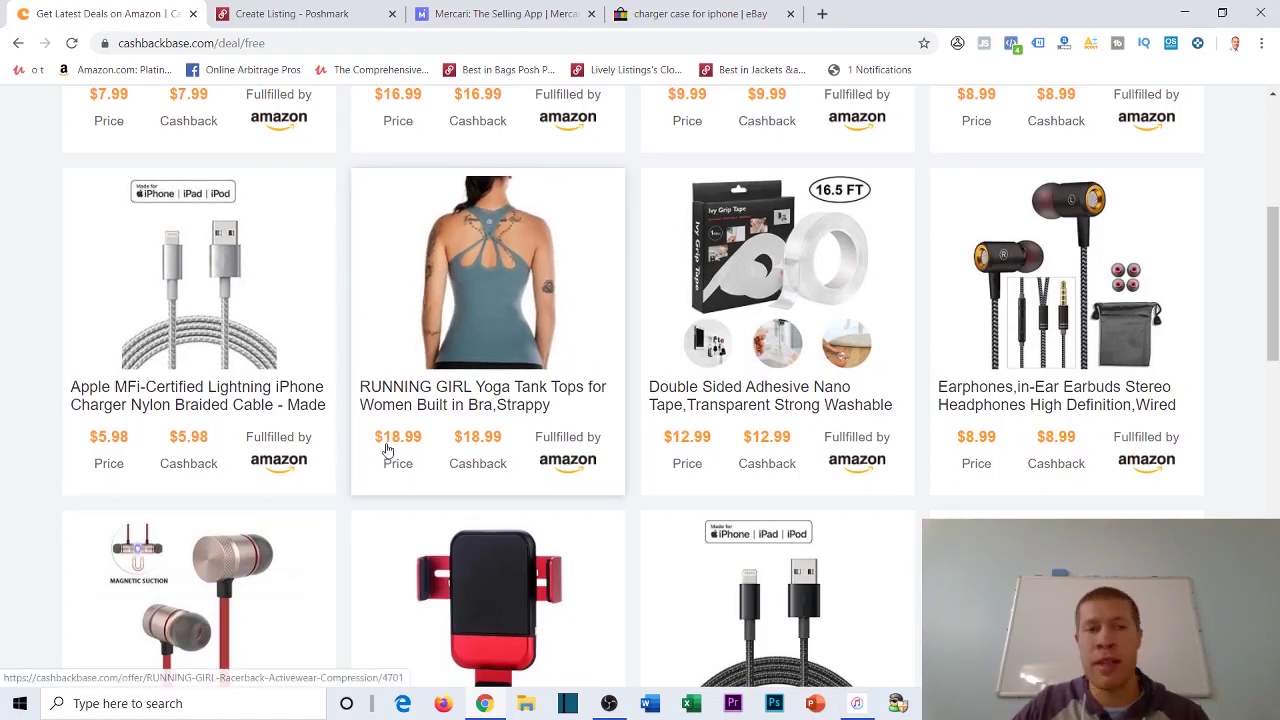
On the Mercari listing form, set the price to 15 and the condition to New, and fill in the ships-from zip code.
click(464, 12)
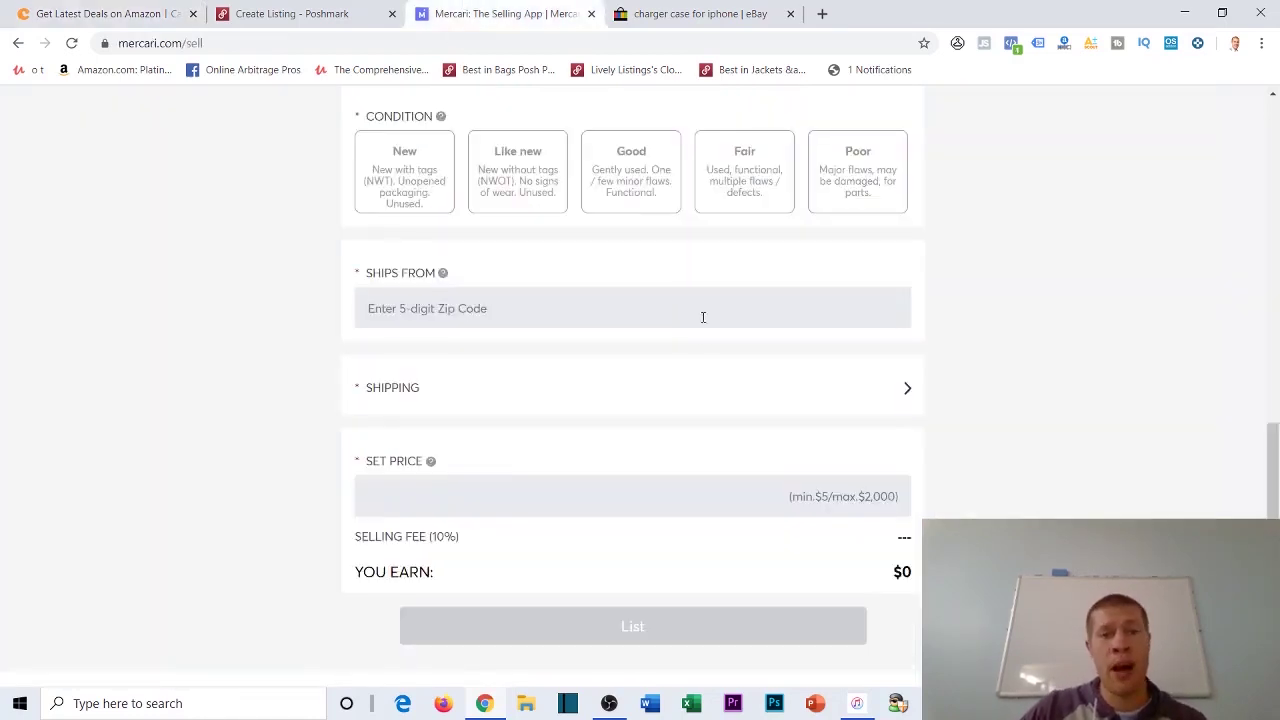
click(794, 483)
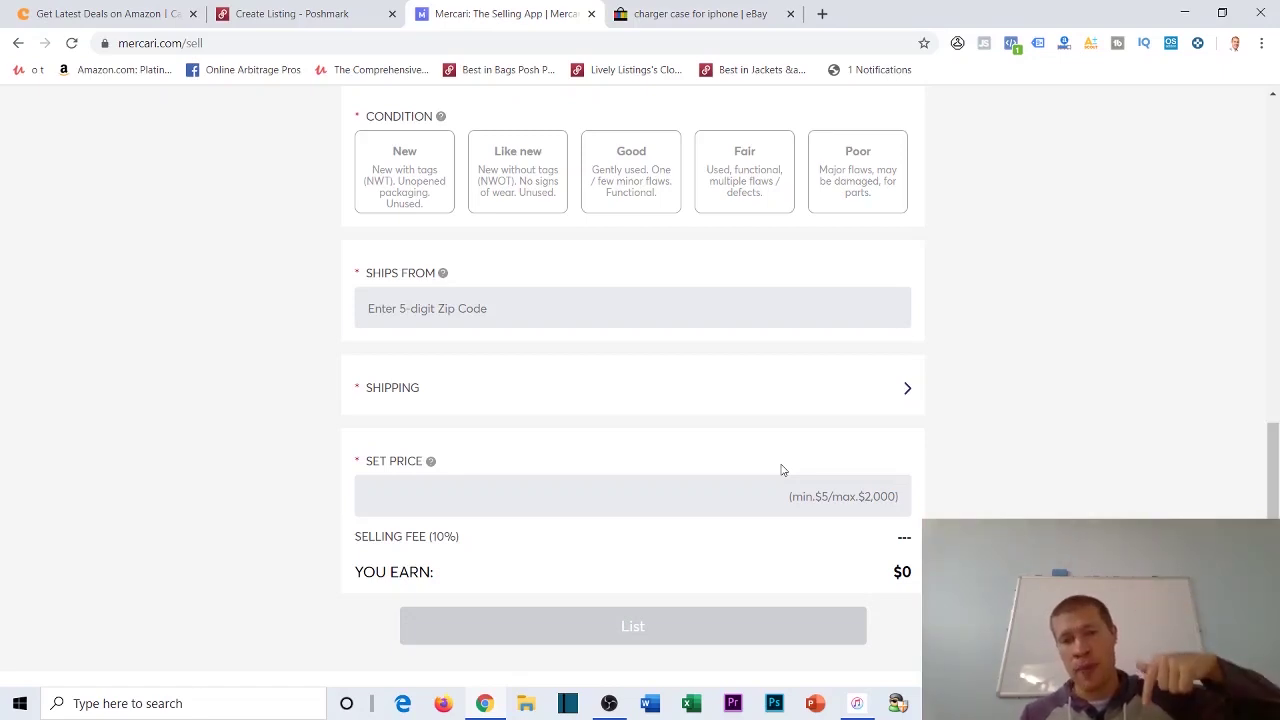
text(15)
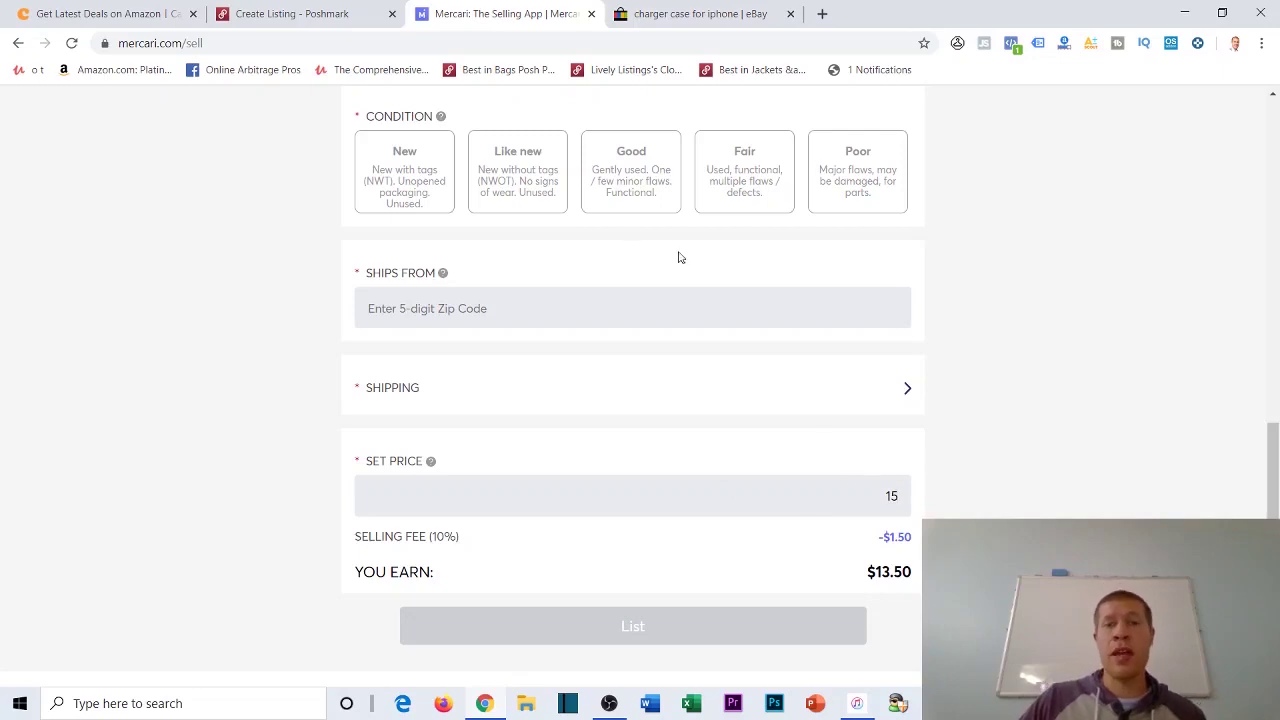
click(408, 198)
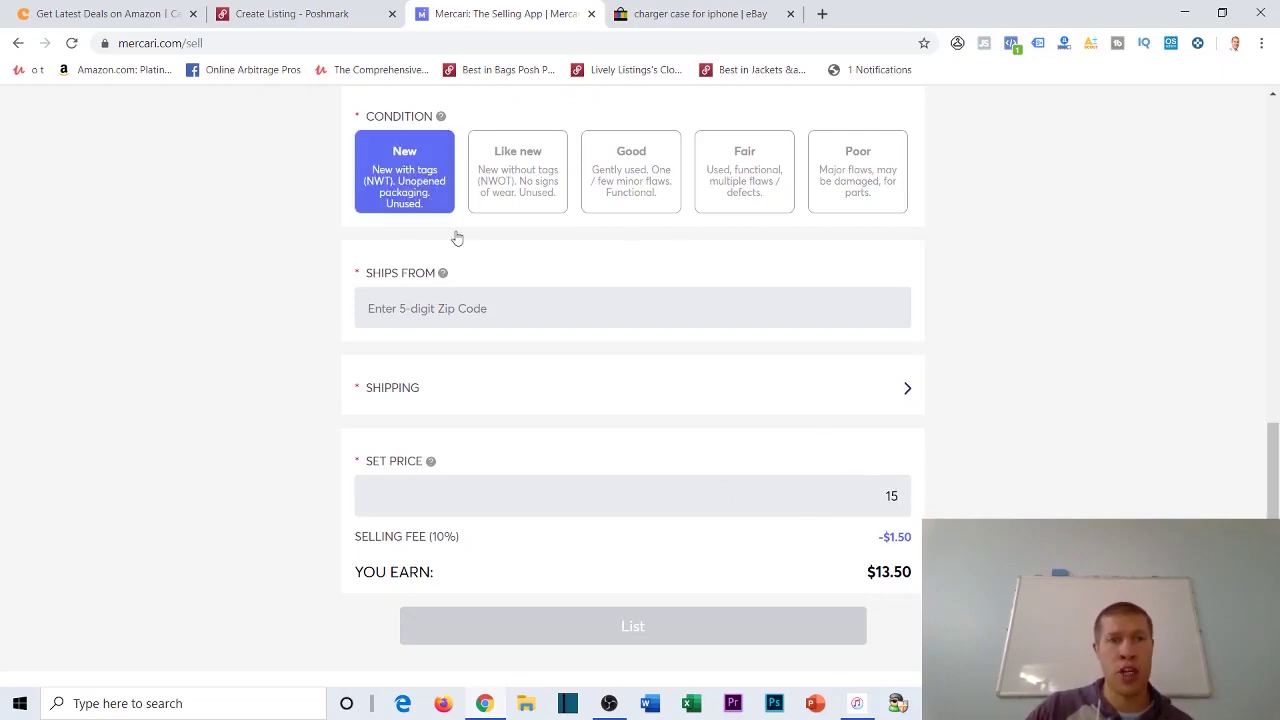
click(490, 309)
text(18927)
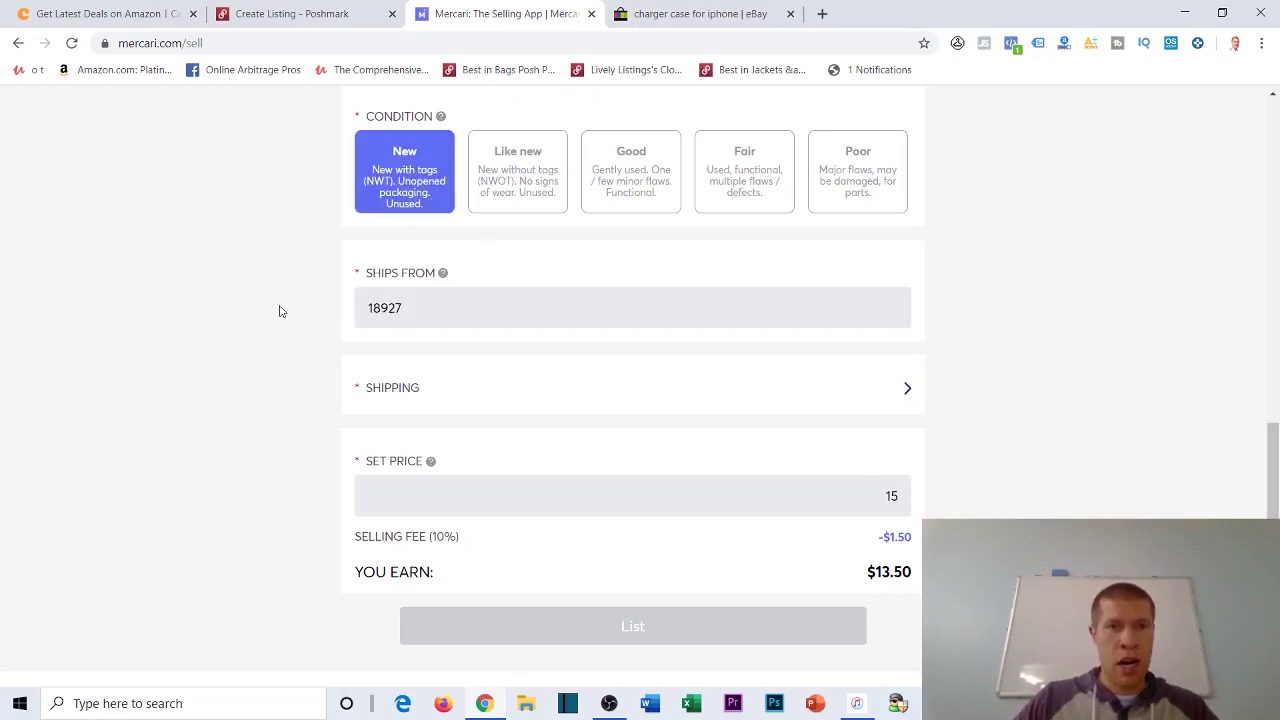
Set up the listing's shipping with free shipping for buyers, a prepaid label, a 1 lb package weight and USPS as carrier.
click(414, 391)
click(494, 280)
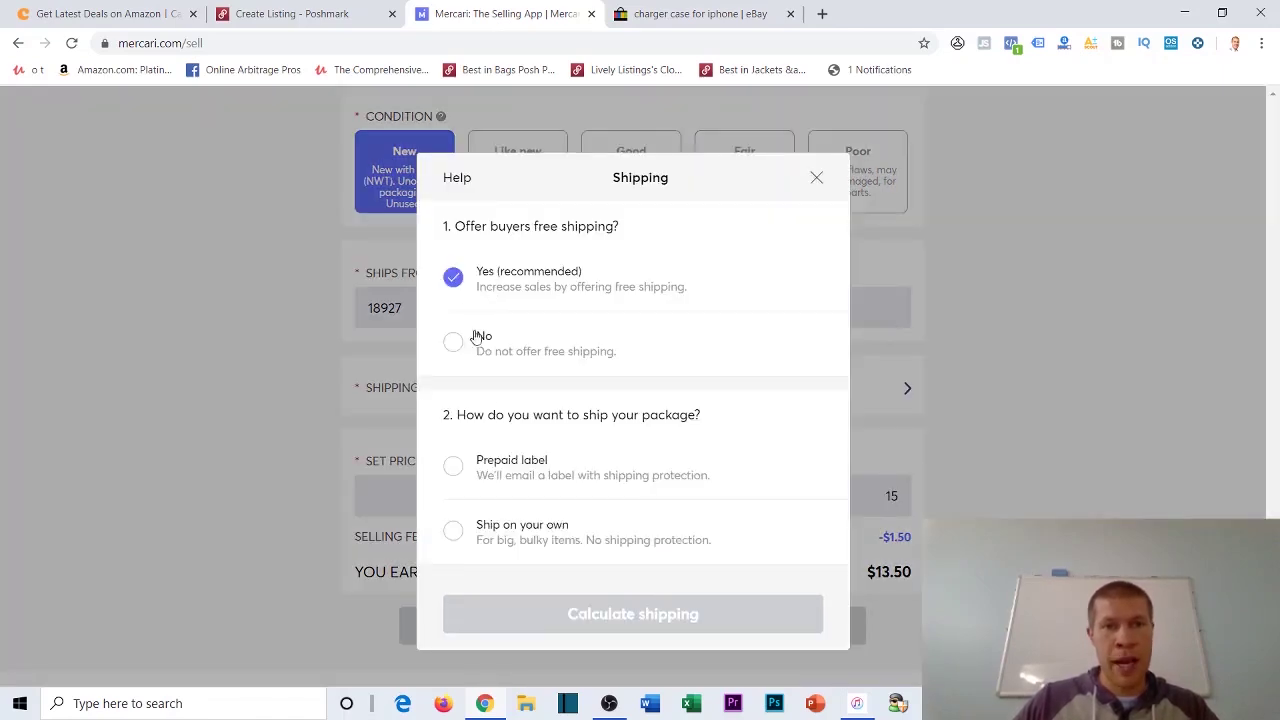
click(489, 460)
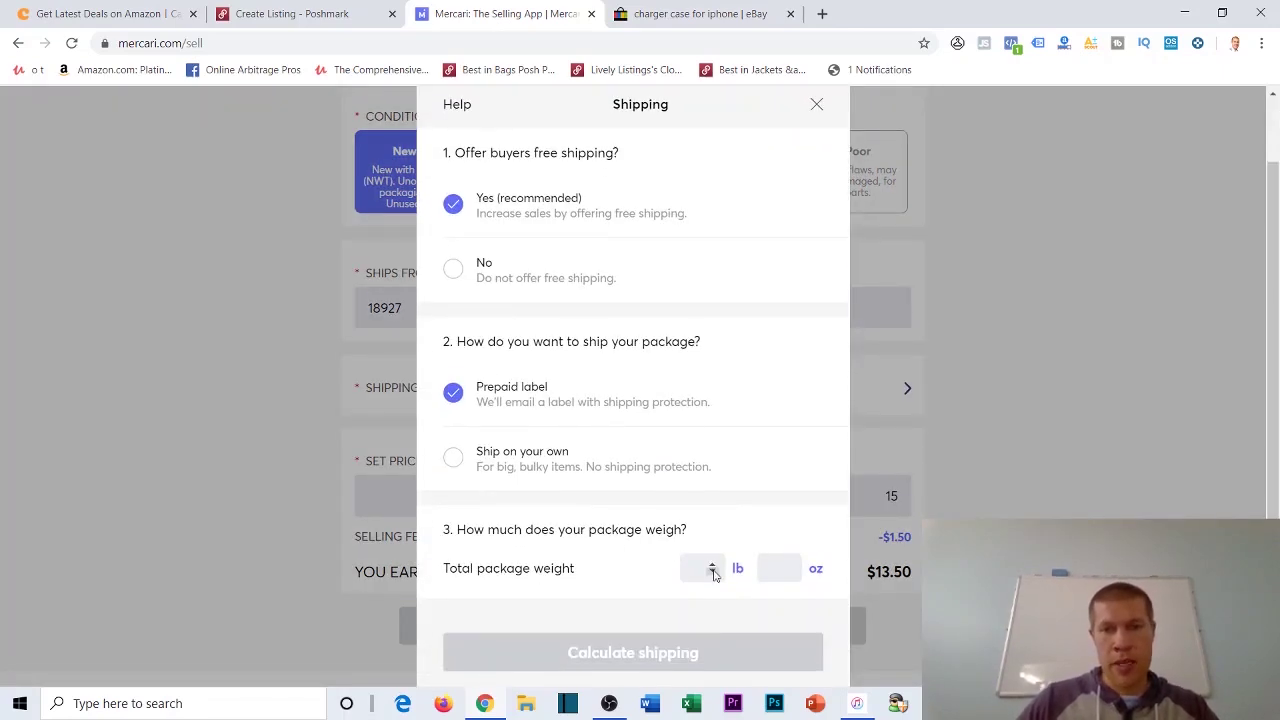
click(714, 566)
text(1)
scroll(591, 560, down, 1)
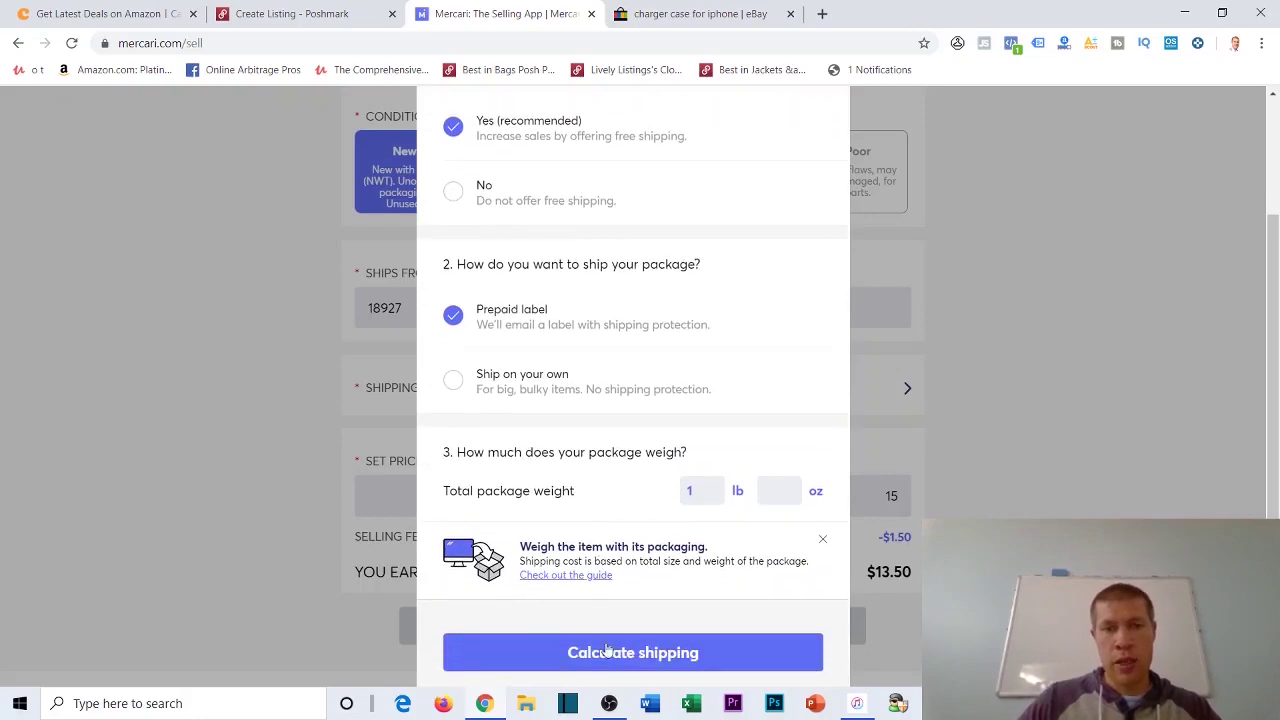
click(606, 648)
click(455, 300)
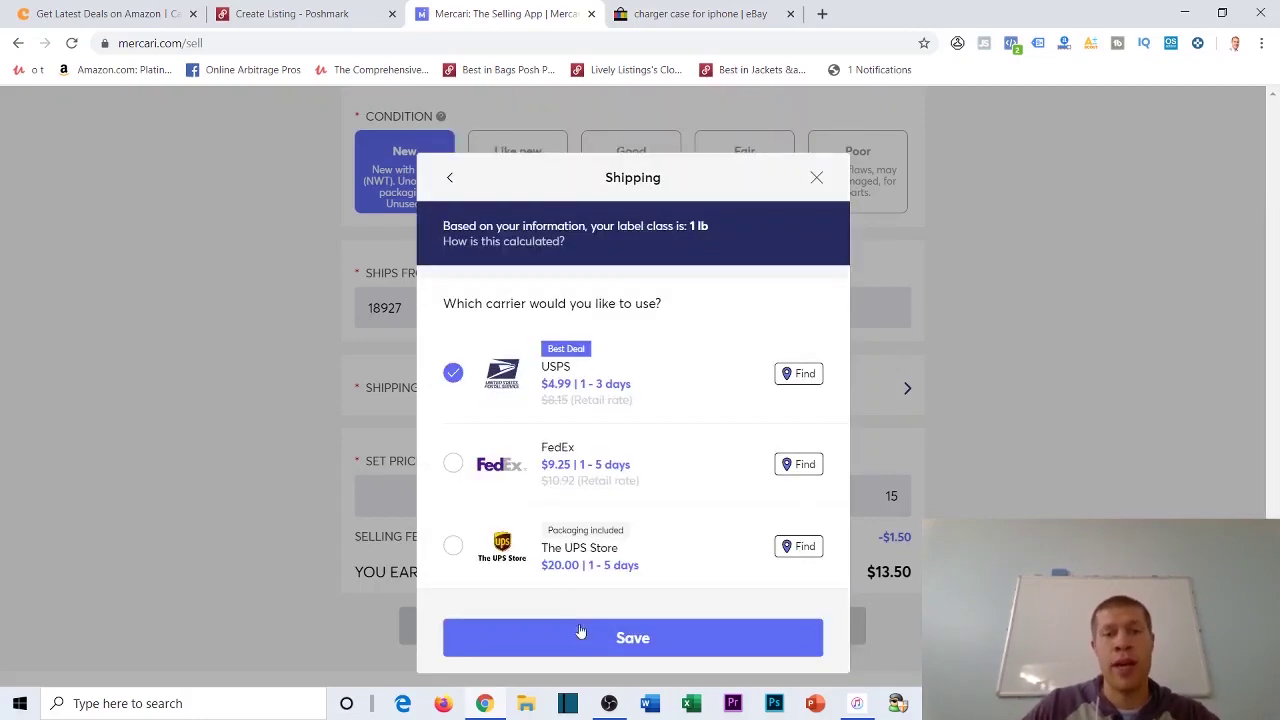
click(582, 638)
Review the selling fee, shipping cost and resulting earnings for the Mercari listing.
scroll(877, 530, up, 1)
scroll(877, 530, down, 1)
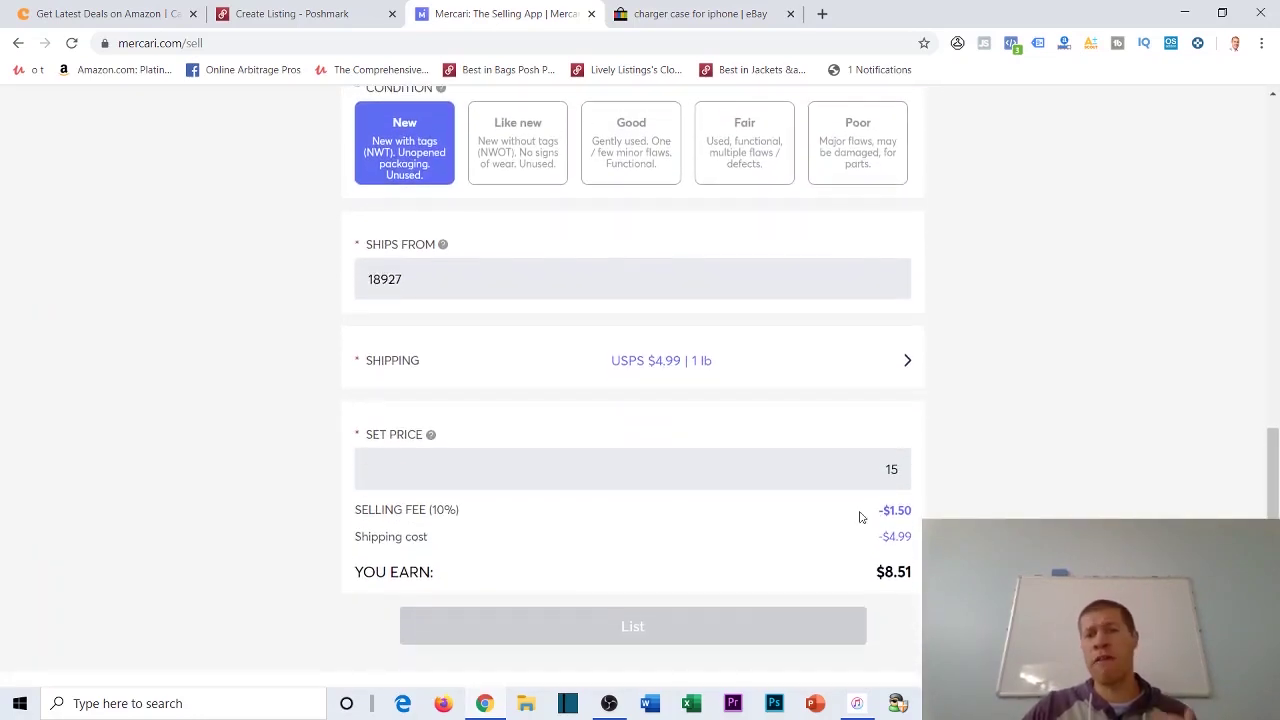
scroll(608, 394, up, 3)
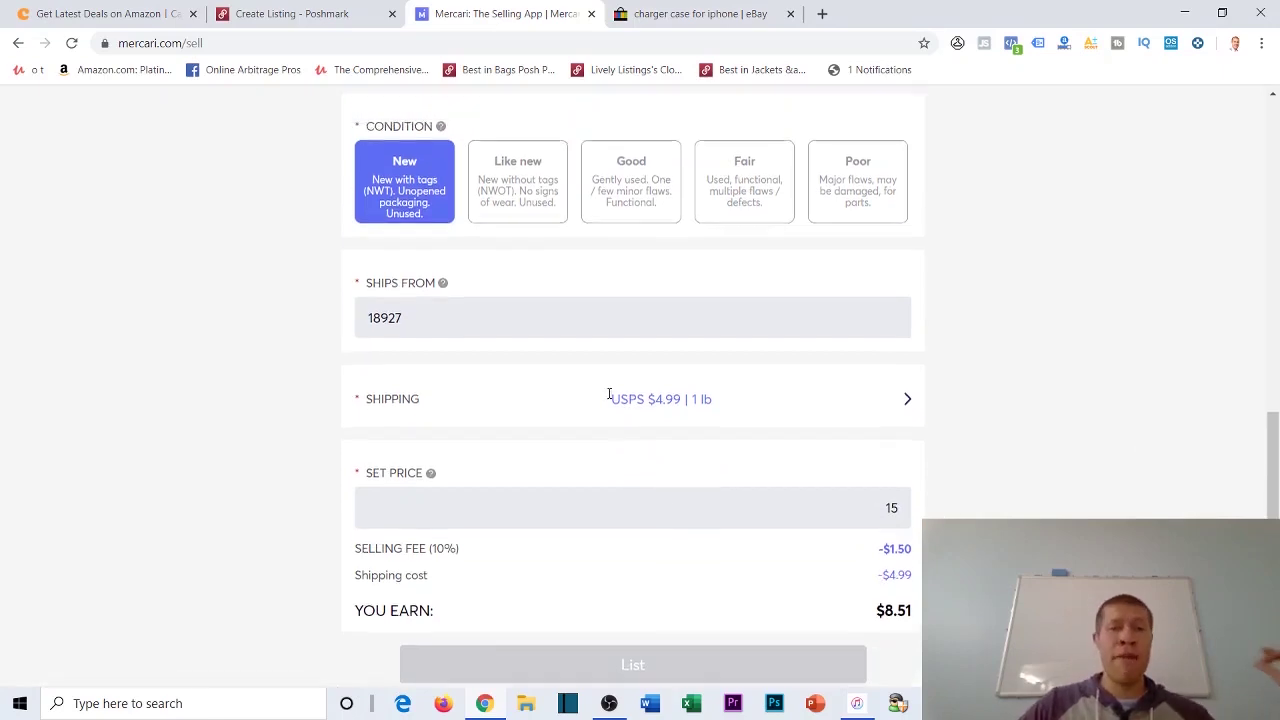
scroll(613, 421, down, 2)
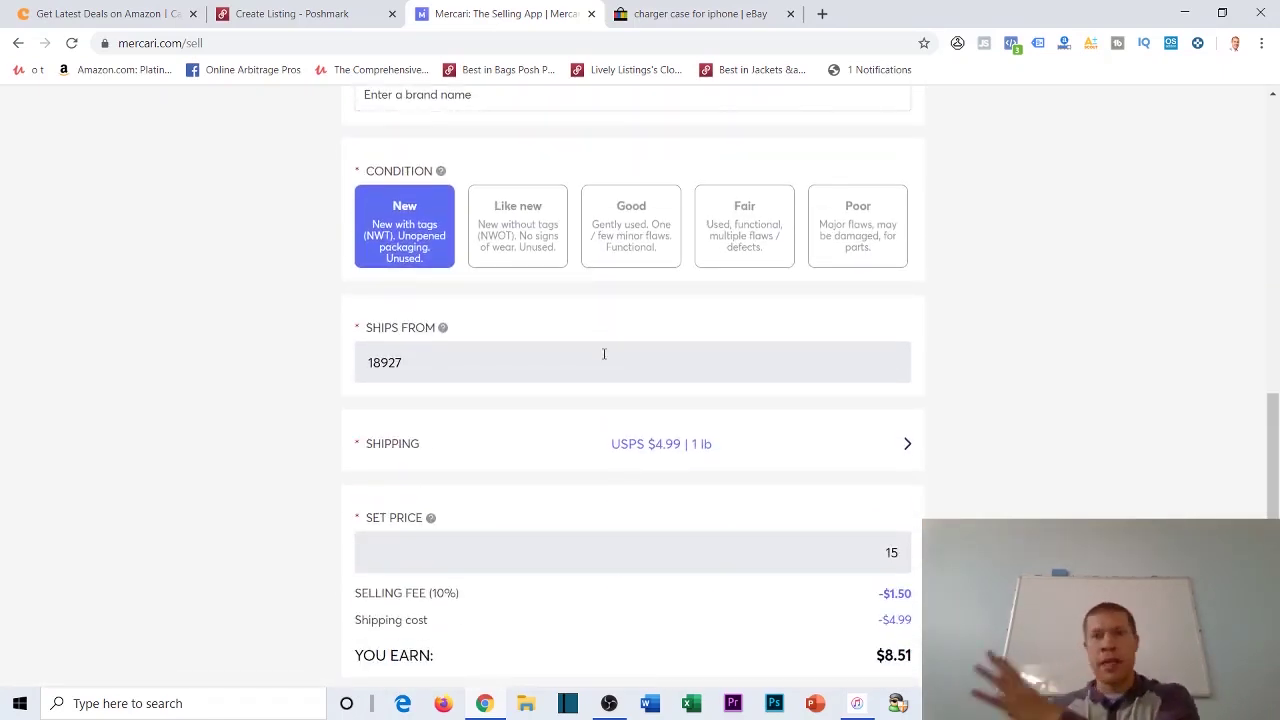
scroll(603, 354, down, 1)
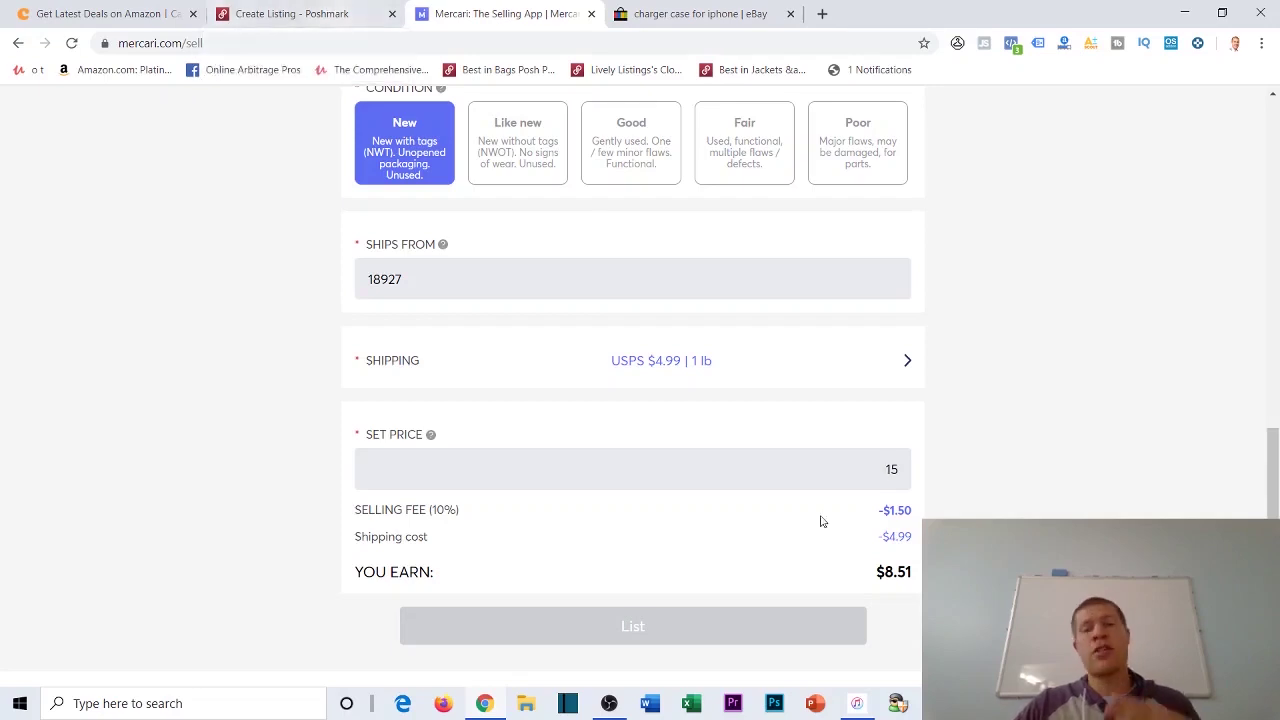
drag(865, 577, 925, 576)
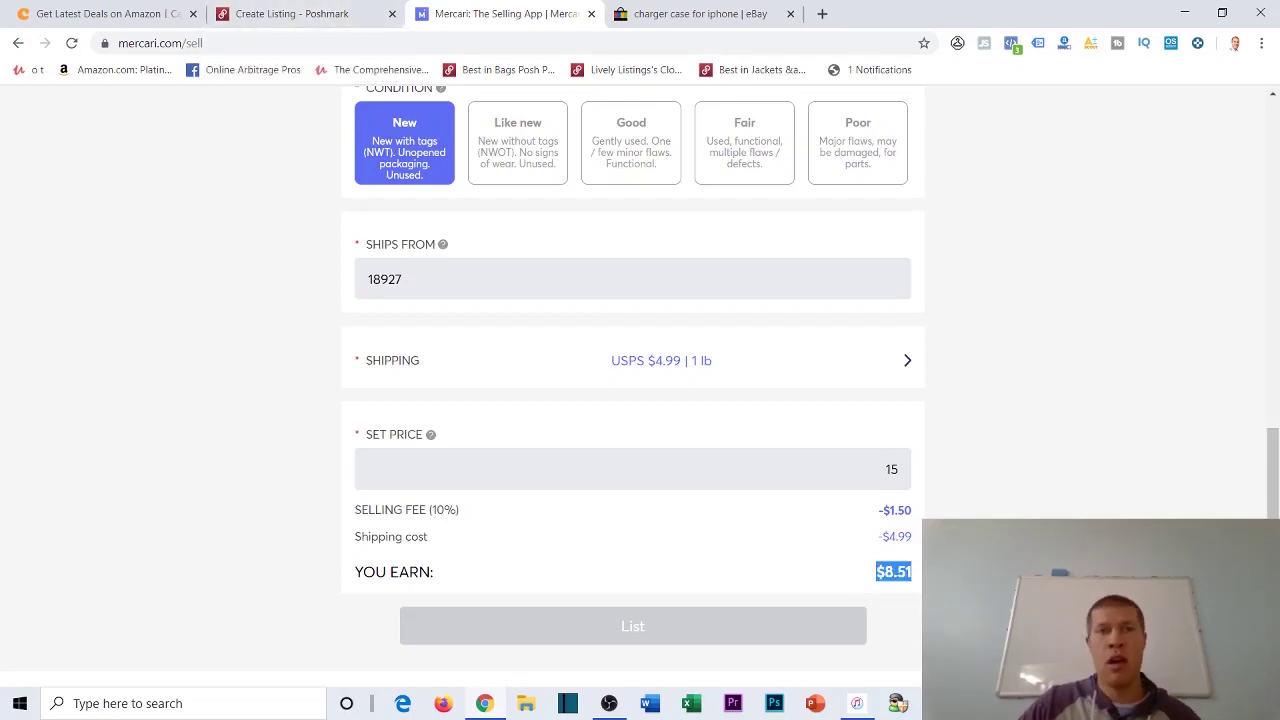
Return to Cashbackbase and look over the Freebies down to the yoga tank top and phone accessories.
click(150, 14)
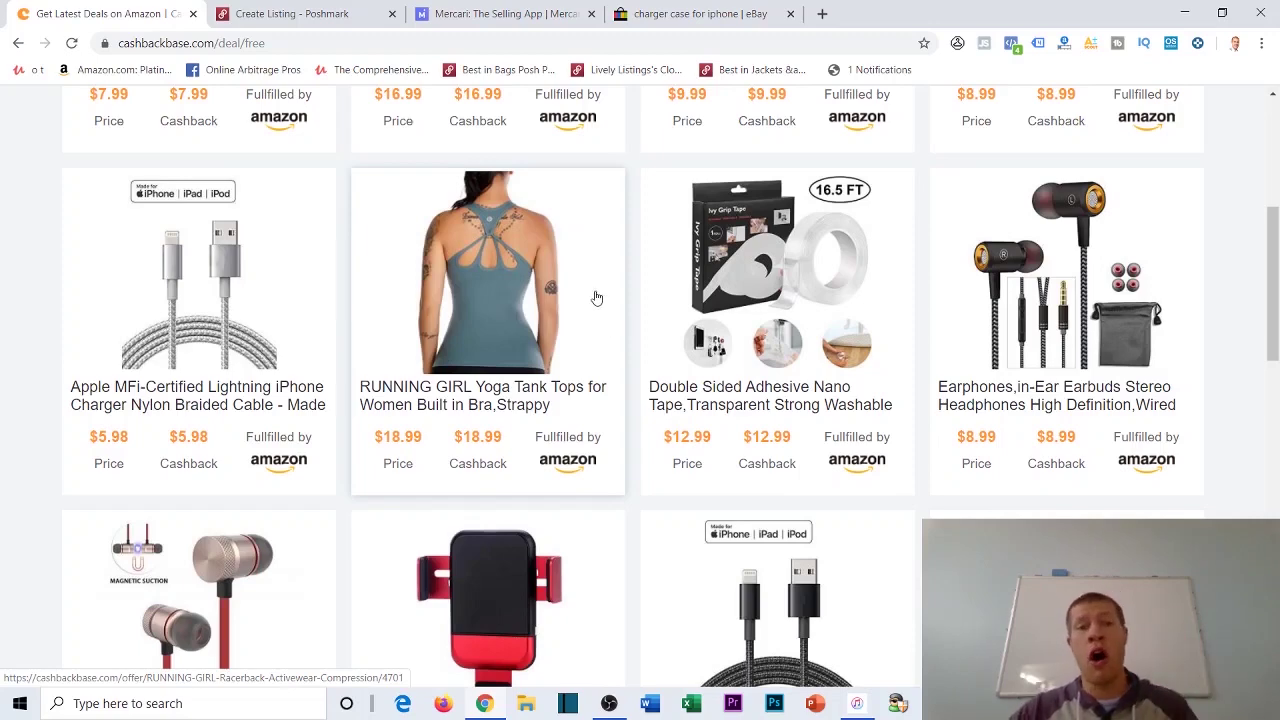
scroll(603, 255, up, 3)
scroll(603, 255, up, 1)
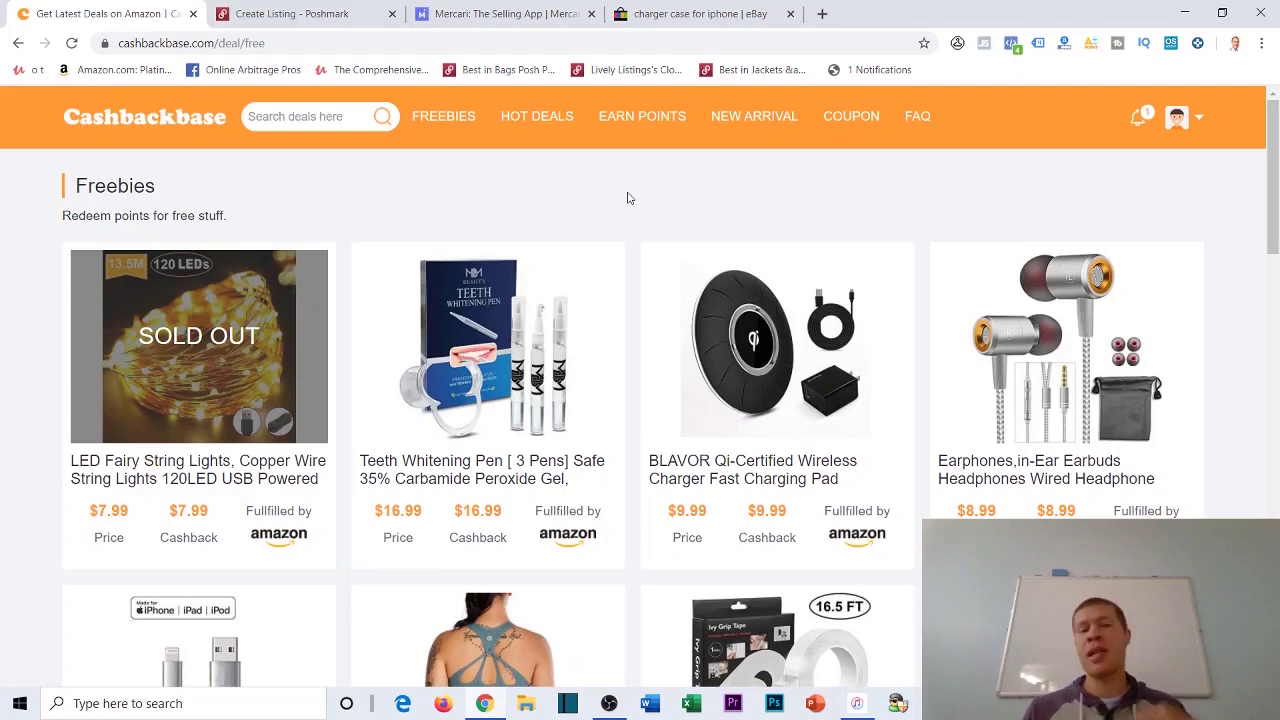
scroll(628, 198, down, 5)
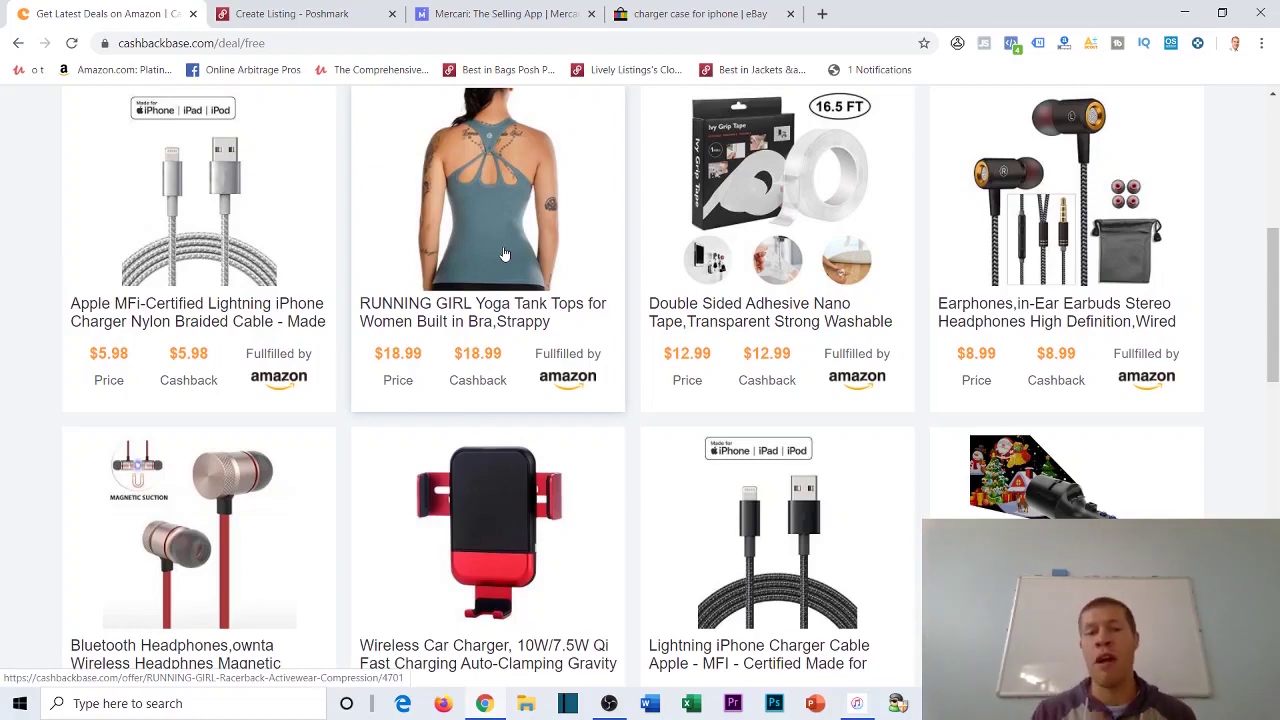
Open Calculator, work out 3000 × 0.05, and close it.
click(128, 705)
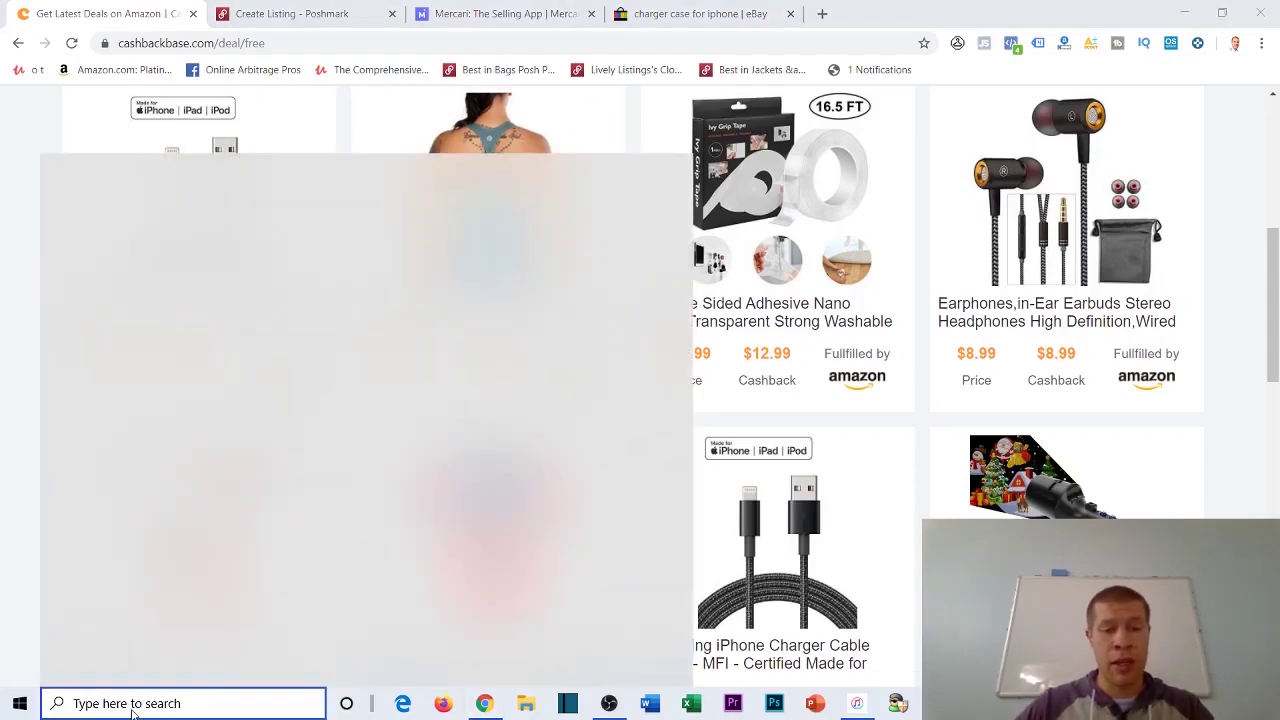
text(calc)
click(143, 266)
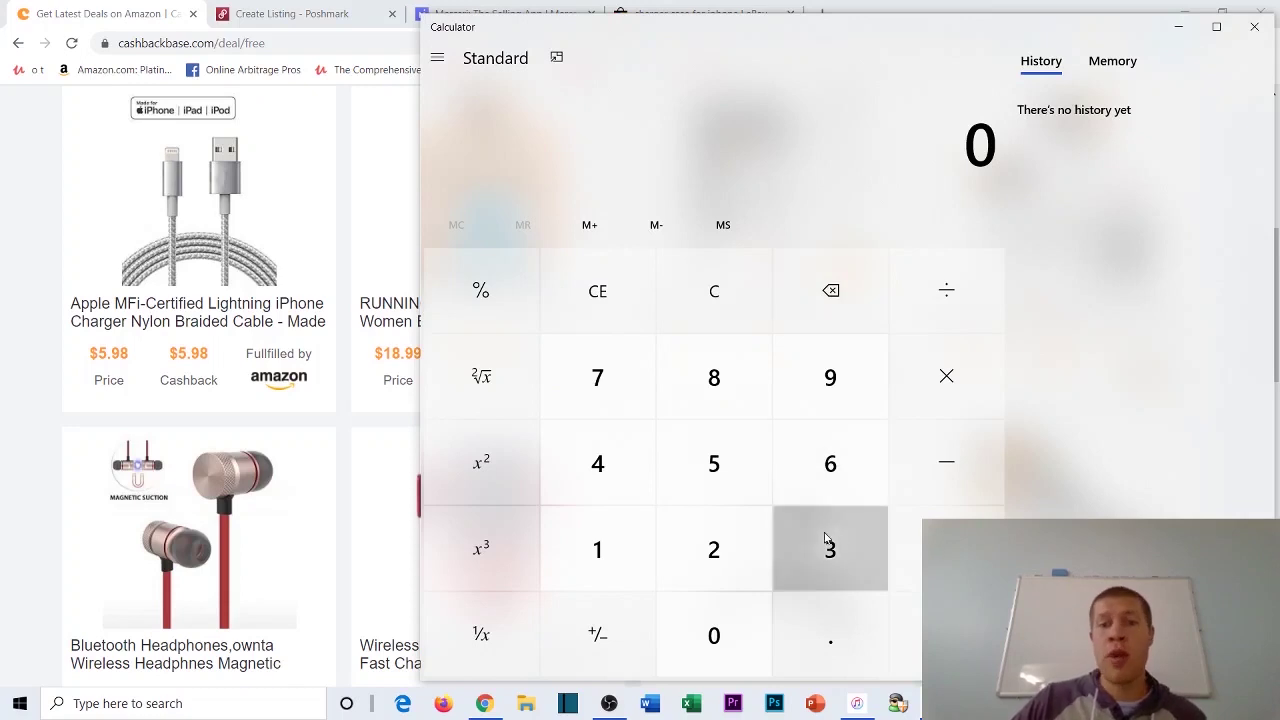
click(830, 552)
triple_click(735, 628)
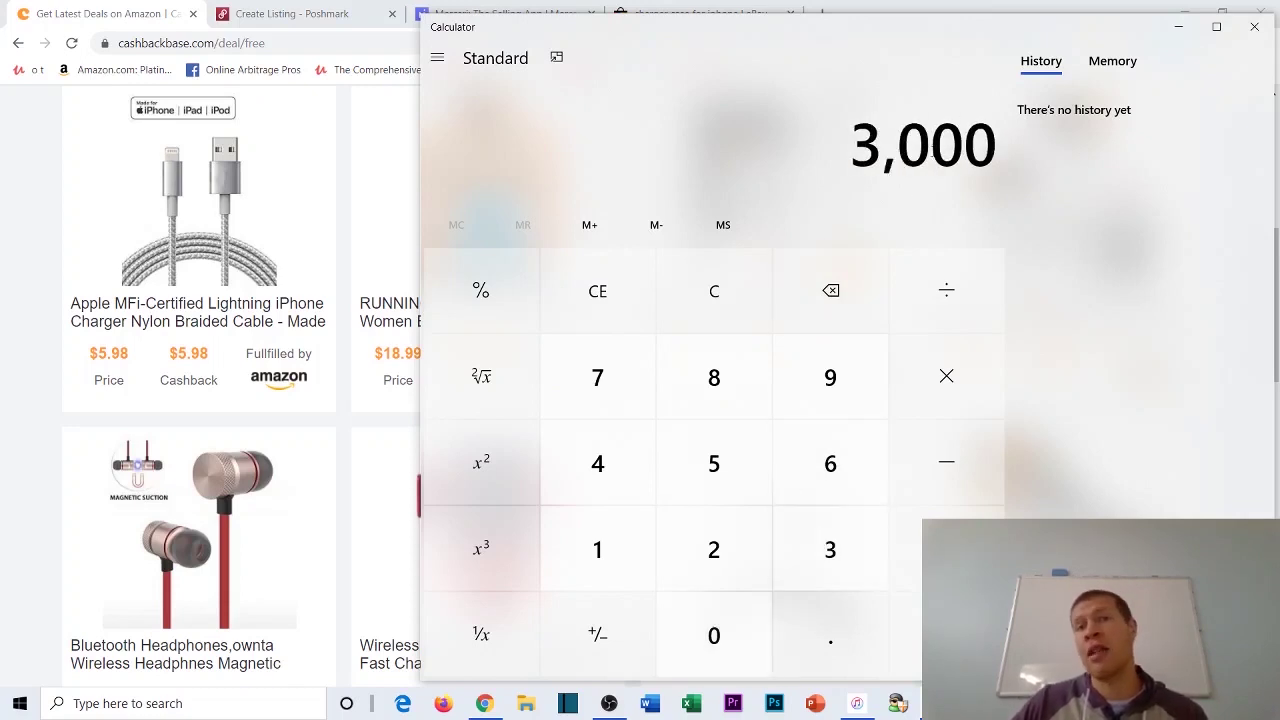
click(946, 376)
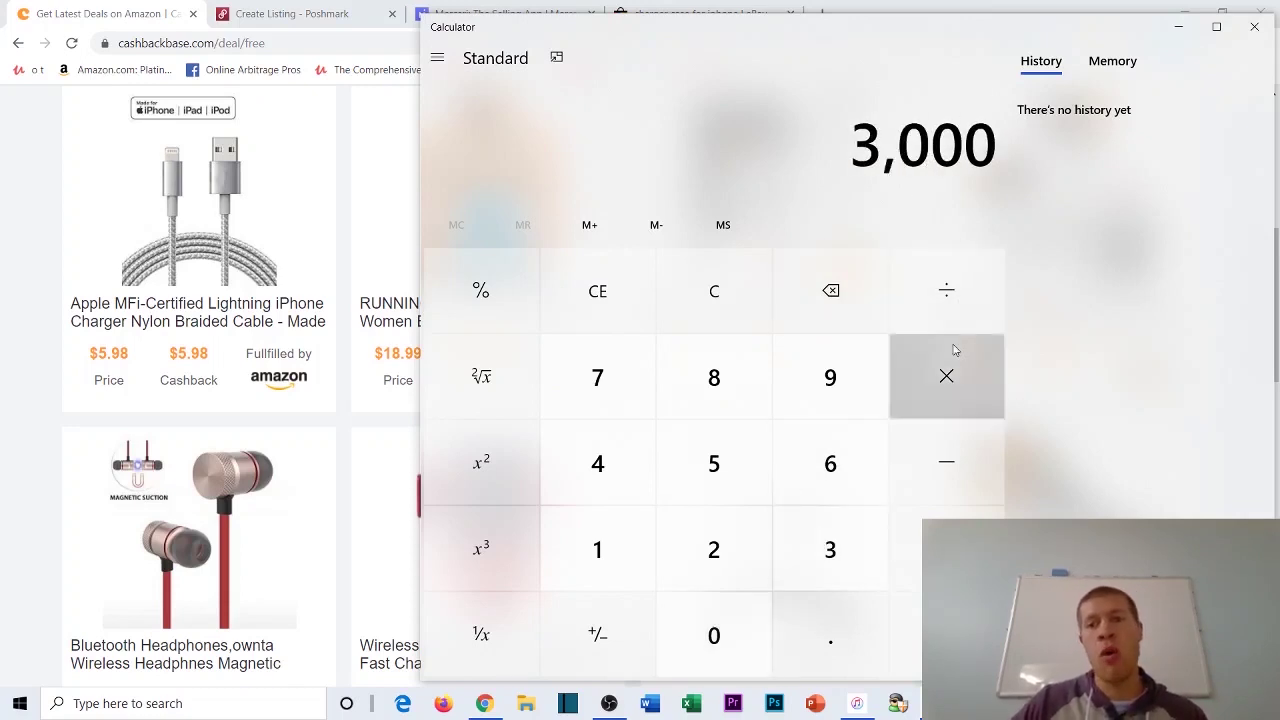
click(845, 615)
click(688, 632)
click(714, 480)
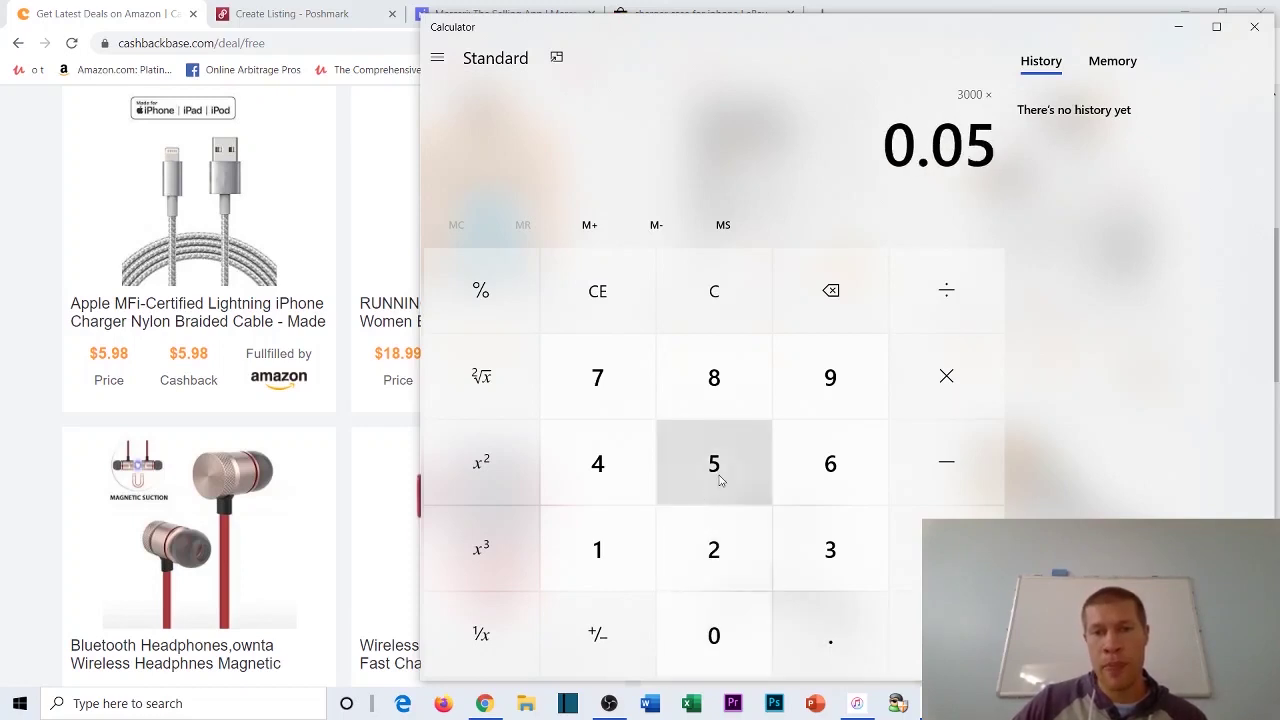
click(910, 616)
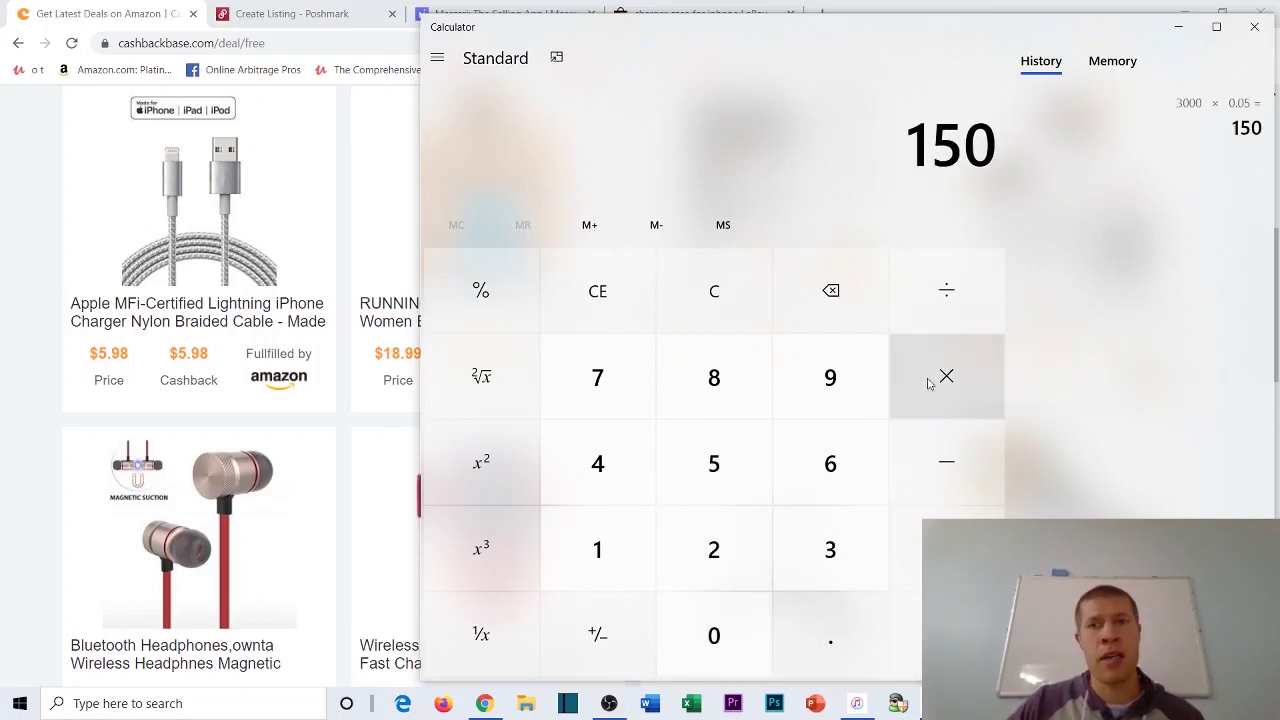
click(1245, 37)
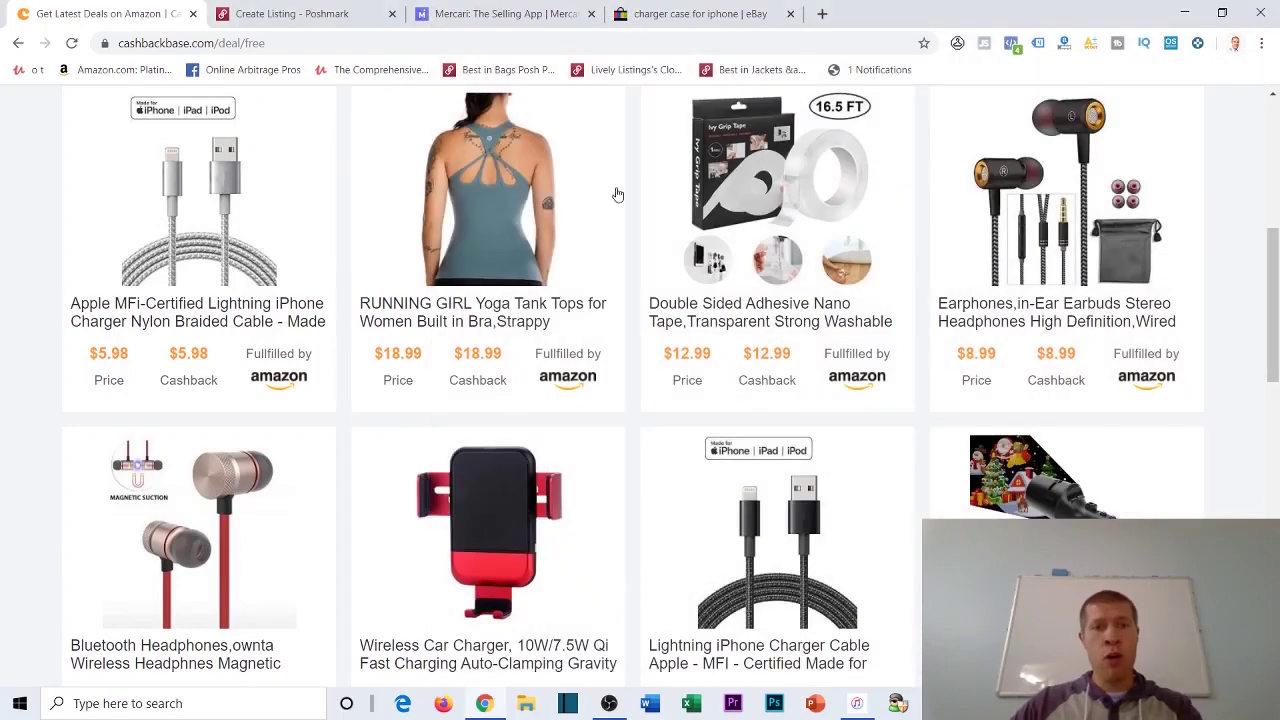
Look back over the top rows of Cashbackbase Freebies and the site's deal categories.
scroll(610, 196, up, 2)
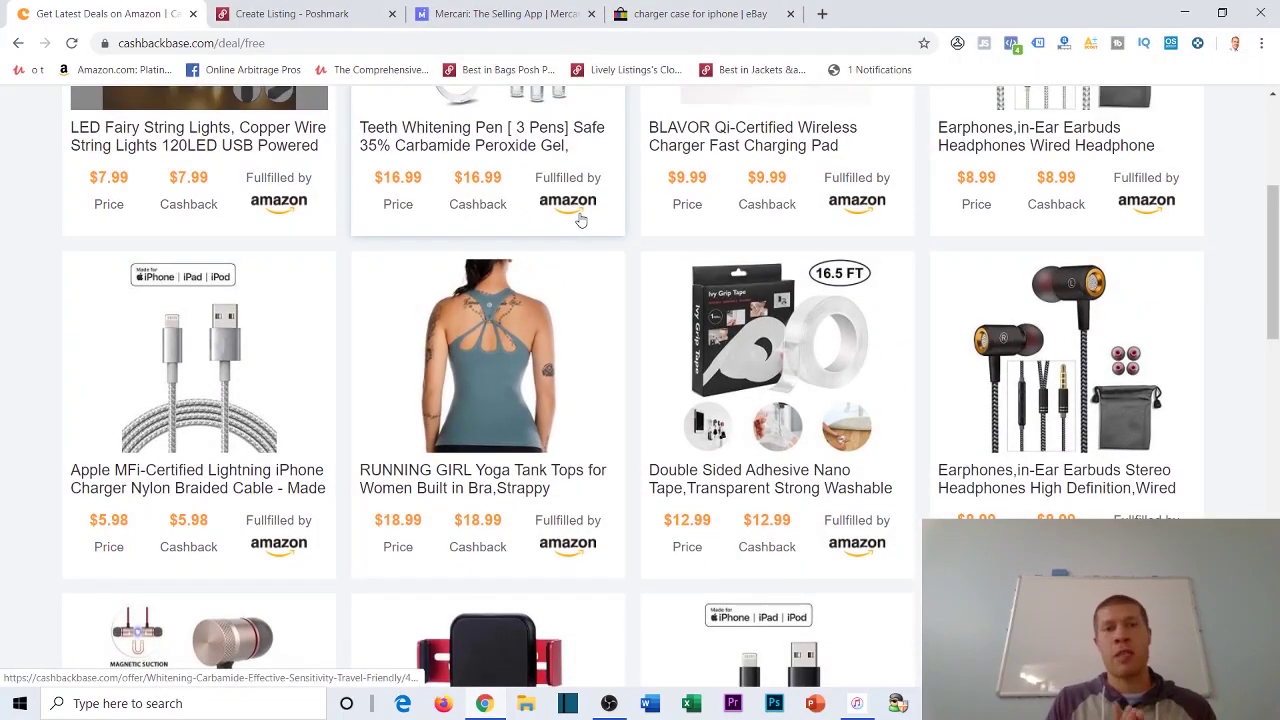
scroll(565, 215, up, 2)
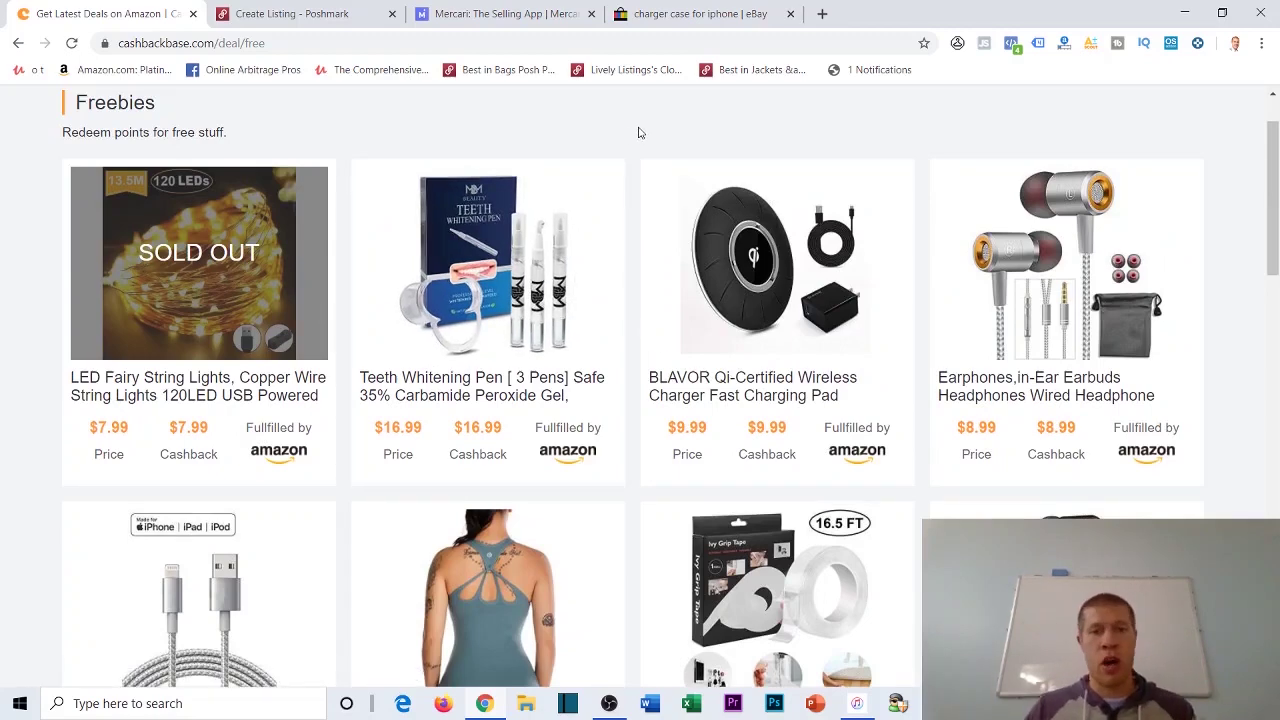
scroll(434, 117, up, 1)
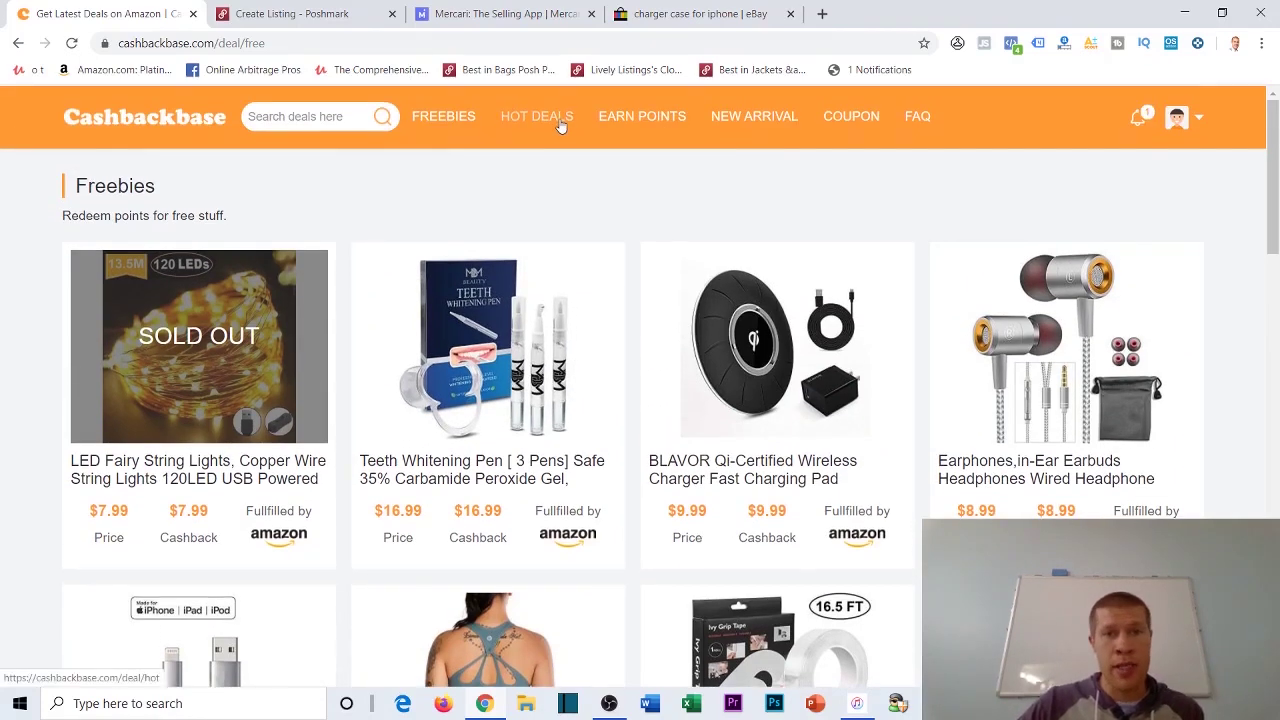
scroll(557, 143, down, 3)
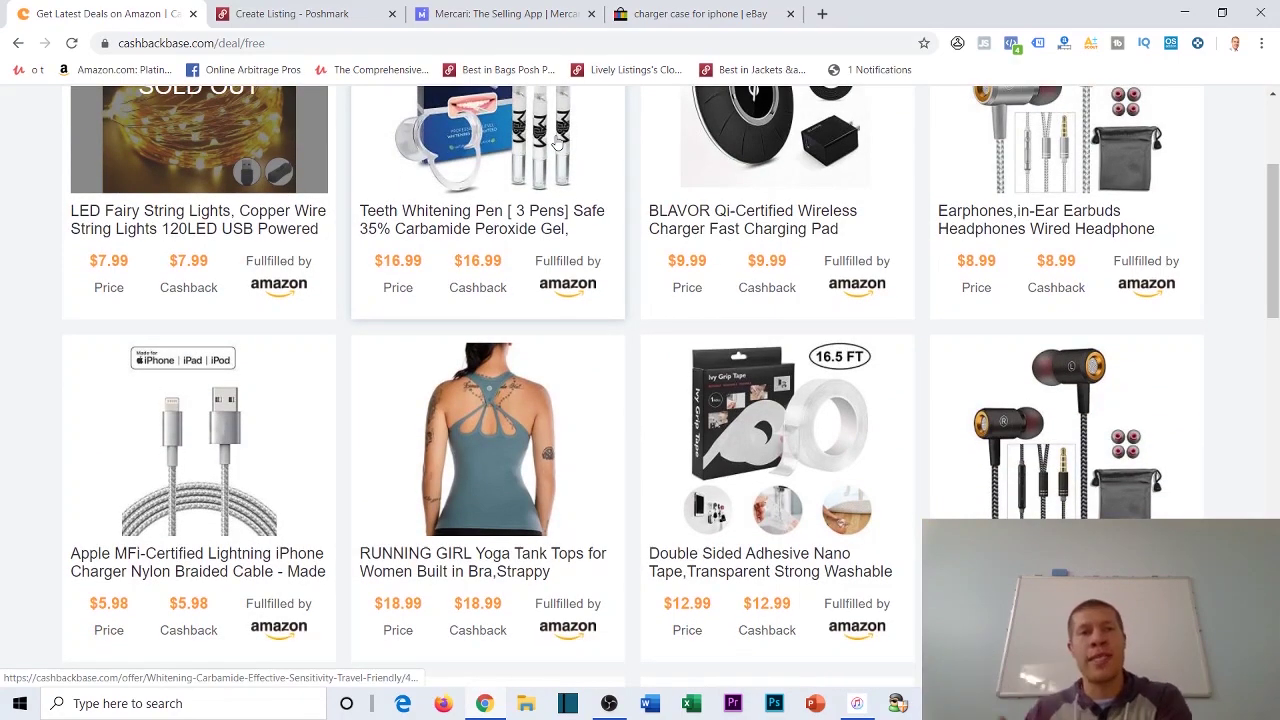
Revisit the Poshmark and Mercari listing forms, ending on the eBay sold listings for "charger case for iphone".
click(280, 13)
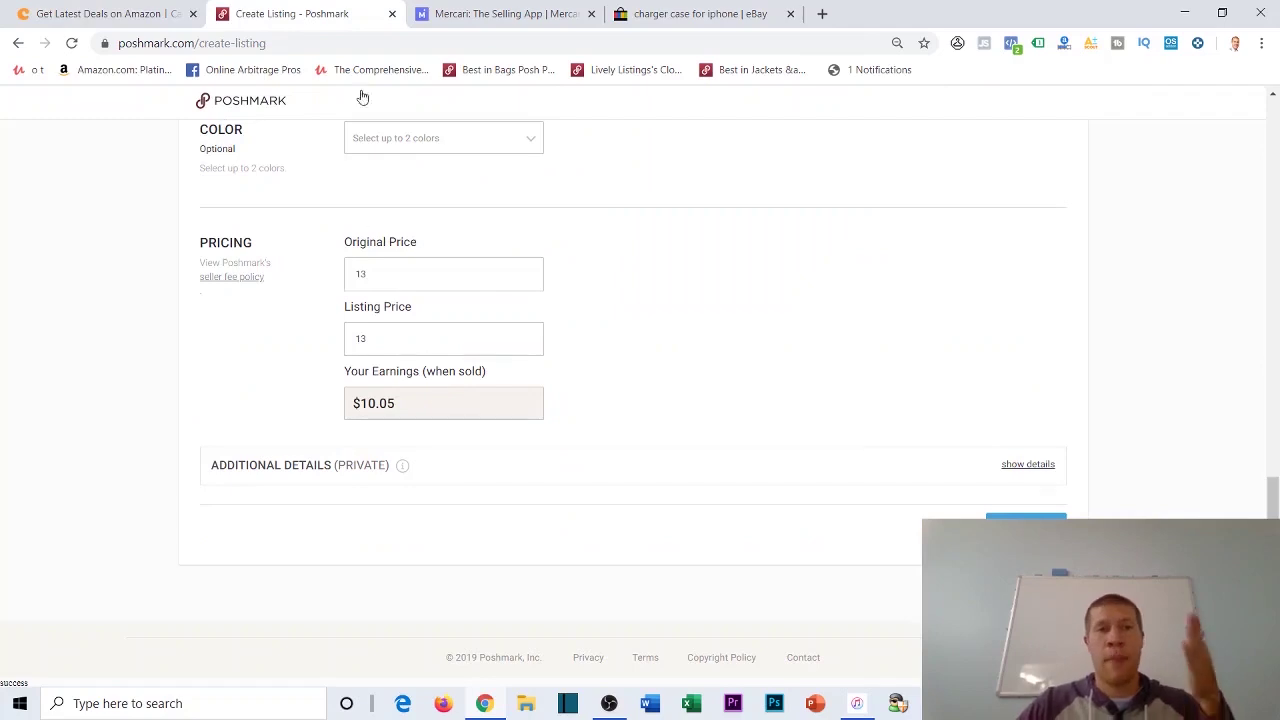
click(462, 13)
click(702, 16)
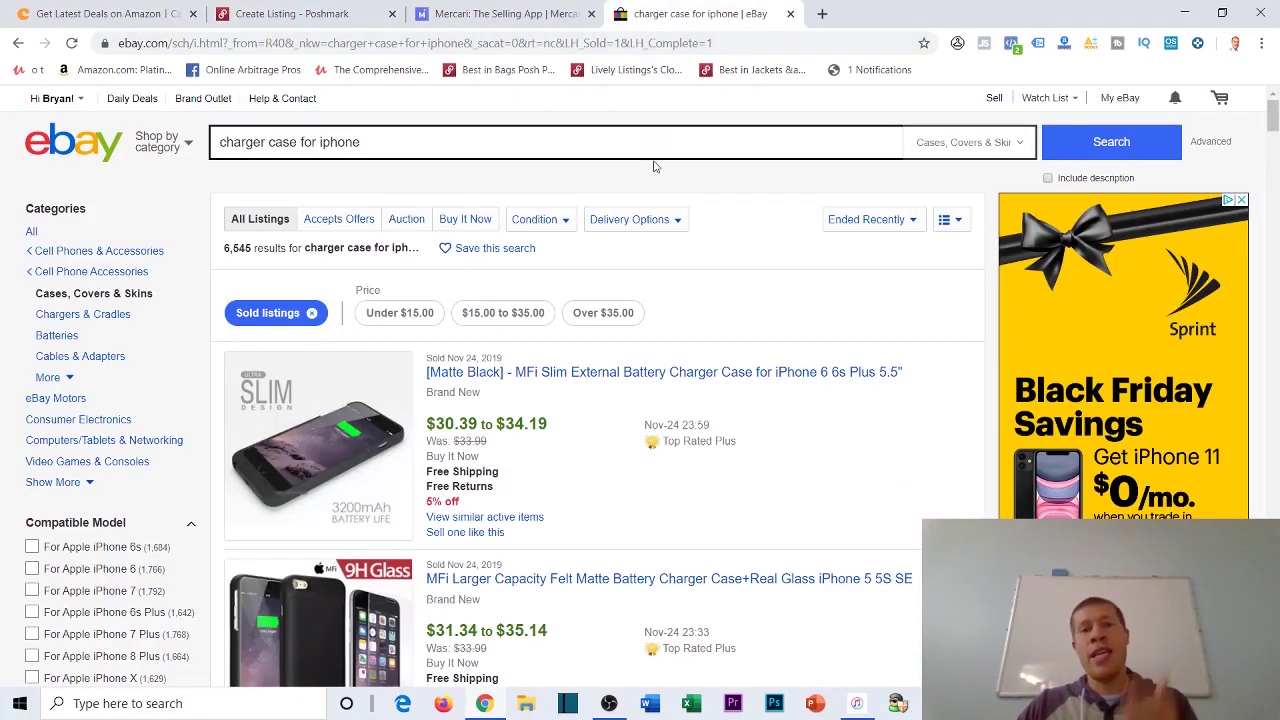